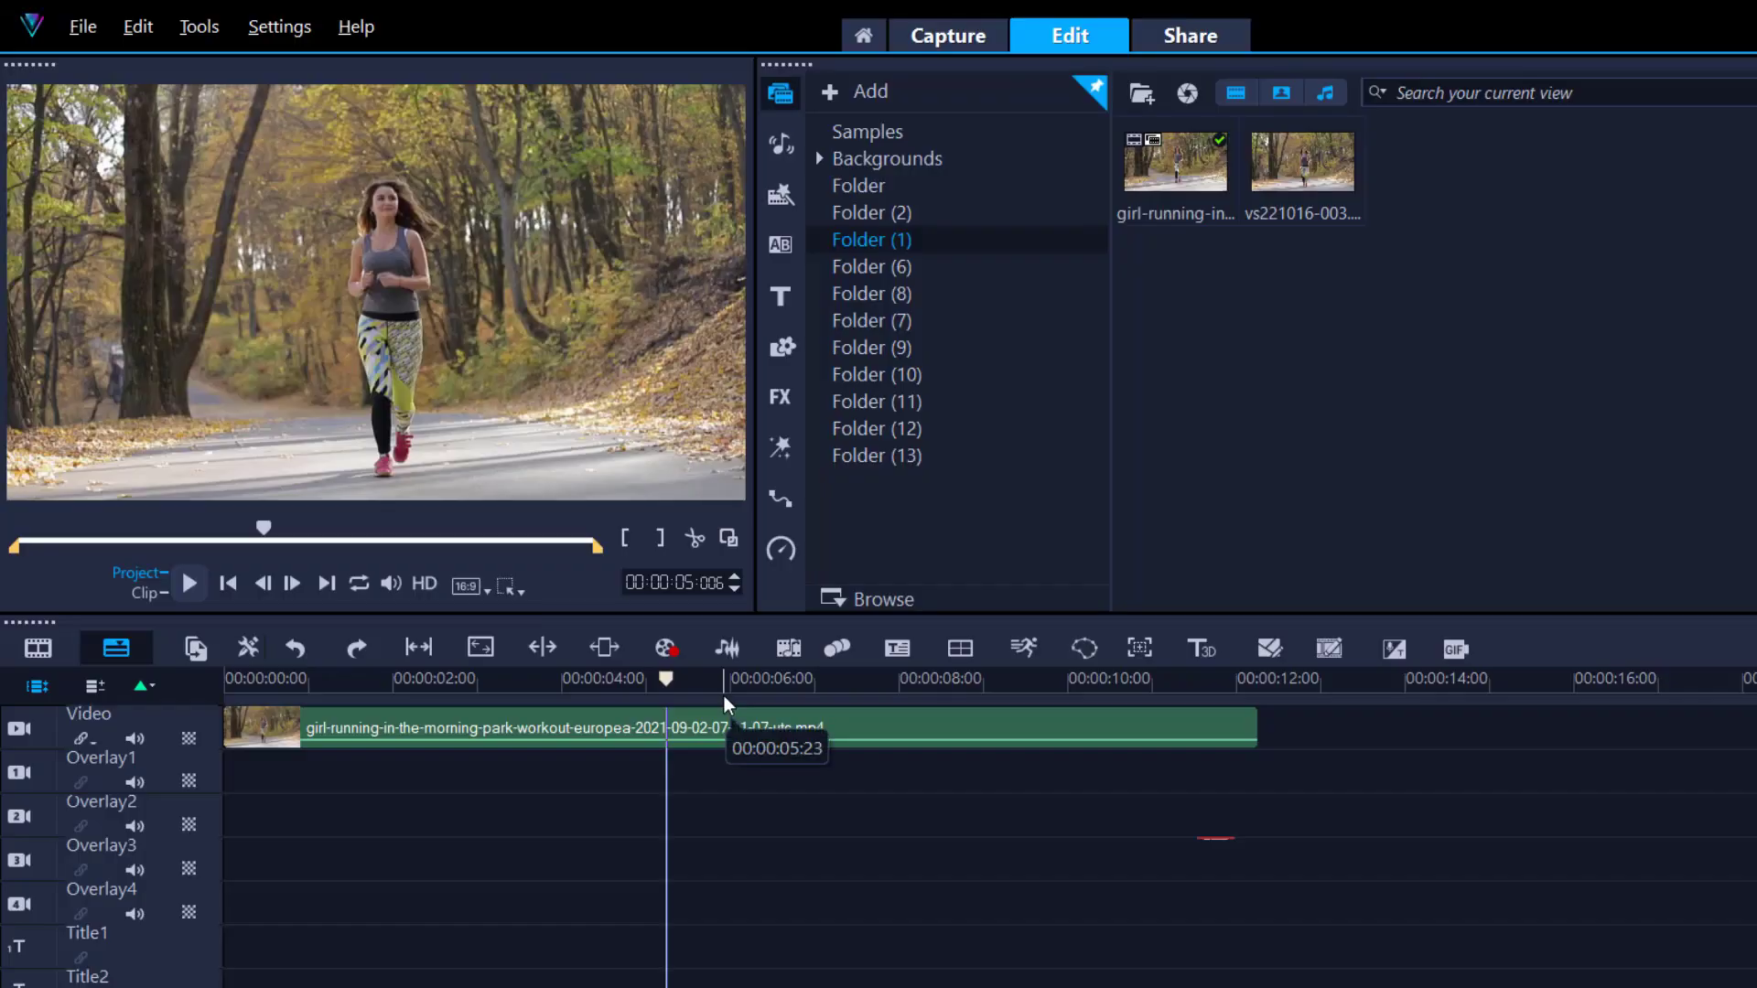
# - Insert a 3-second freeze frame, vs221016-005.BMP, at the runner clip's five-second mark
pyautogui.moveTo(673, 678)
pyautogui.mouseDown()
pyautogui.moveTo(586, 678)
pyautogui.moveTo(690, 696)
pyautogui.mouseUp()
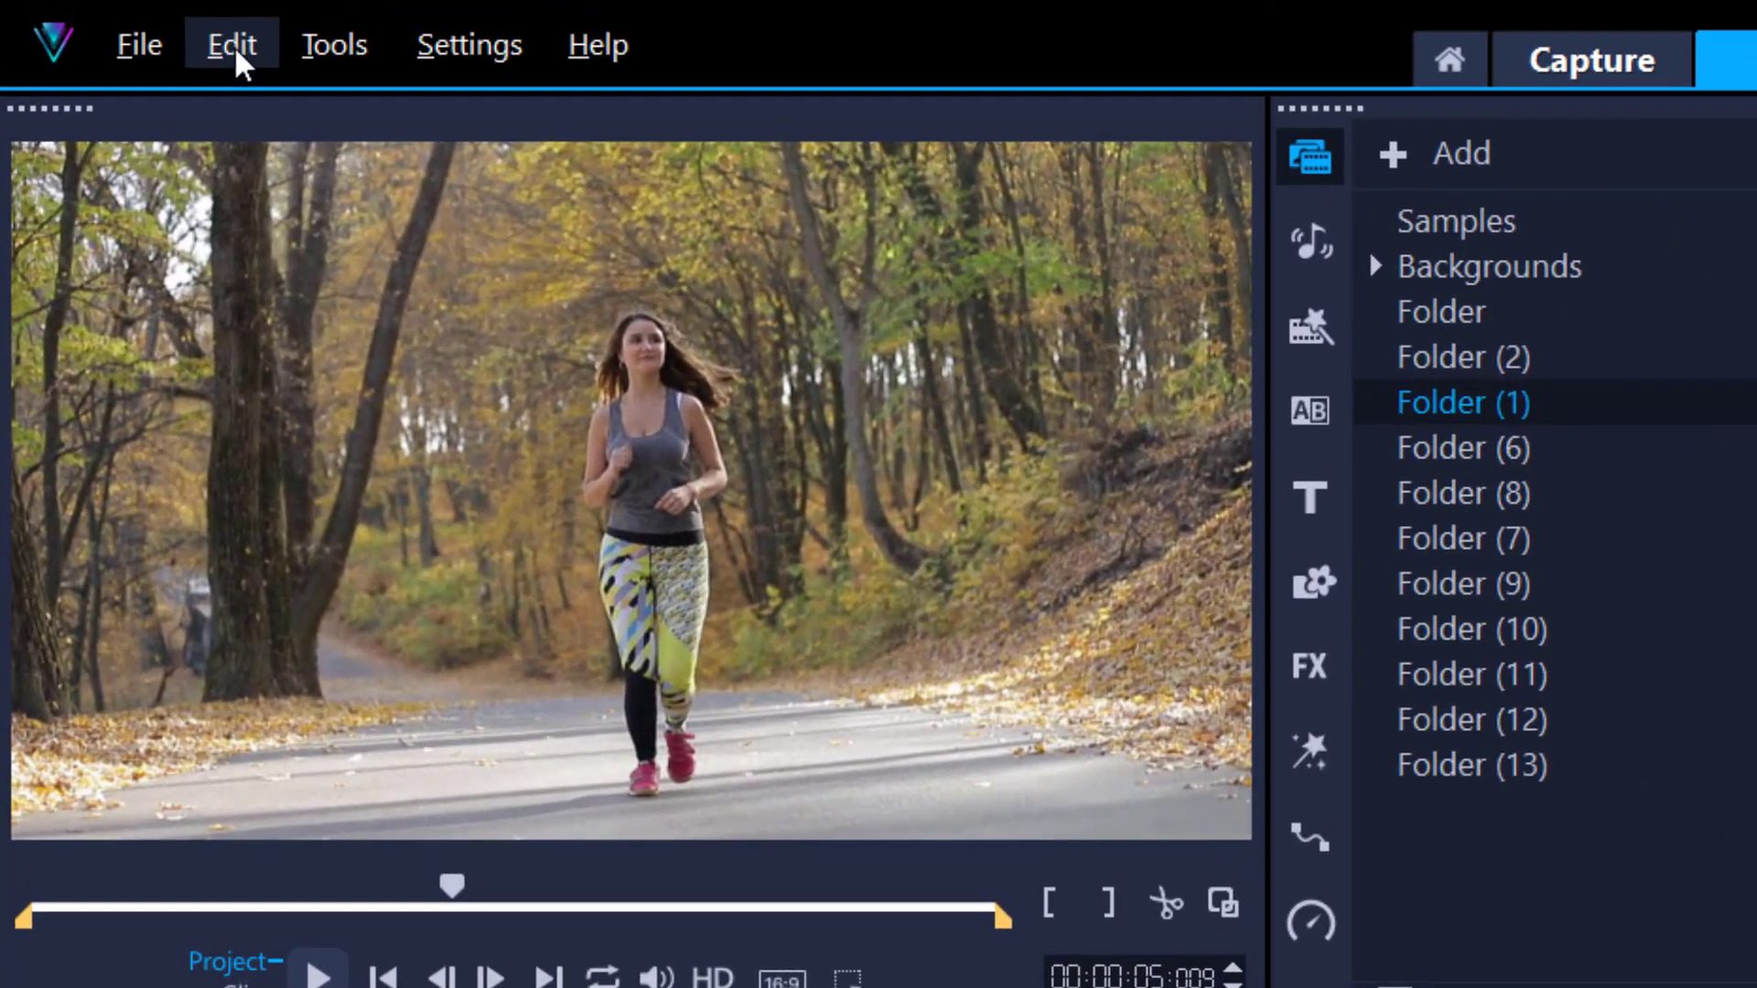
pyautogui.click(234, 46)
pyautogui.click(384, 719)
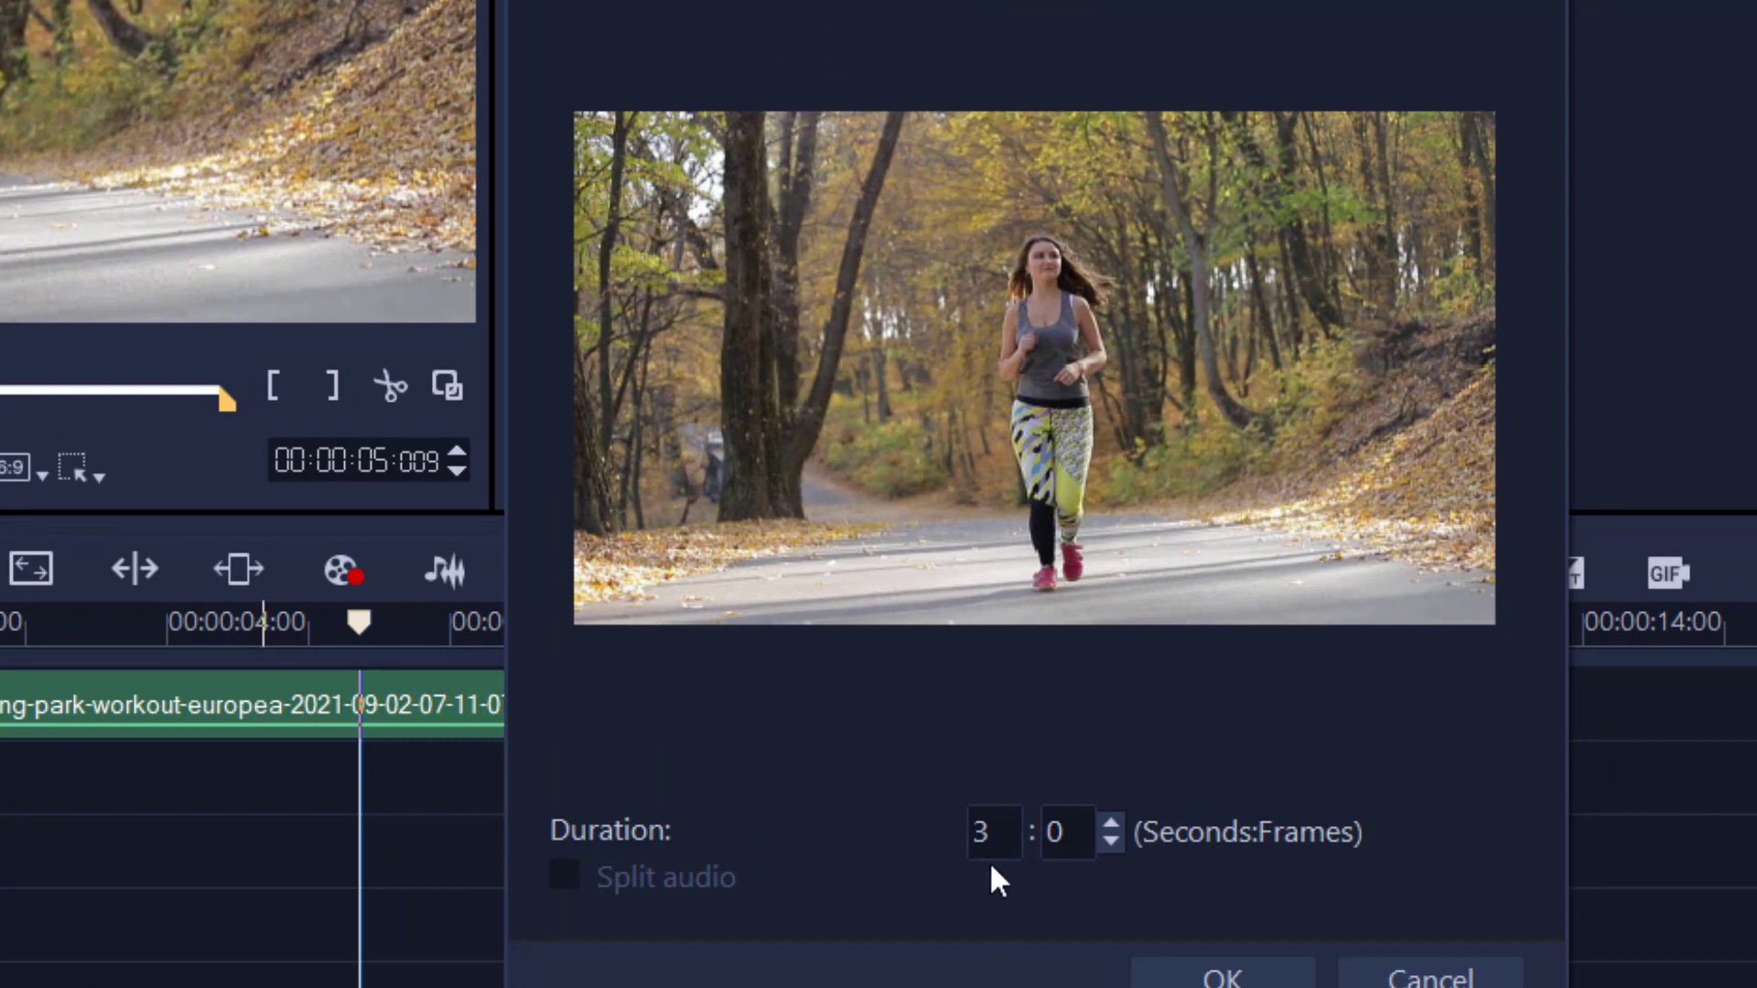
pyautogui.doubleClick(1002, 835)
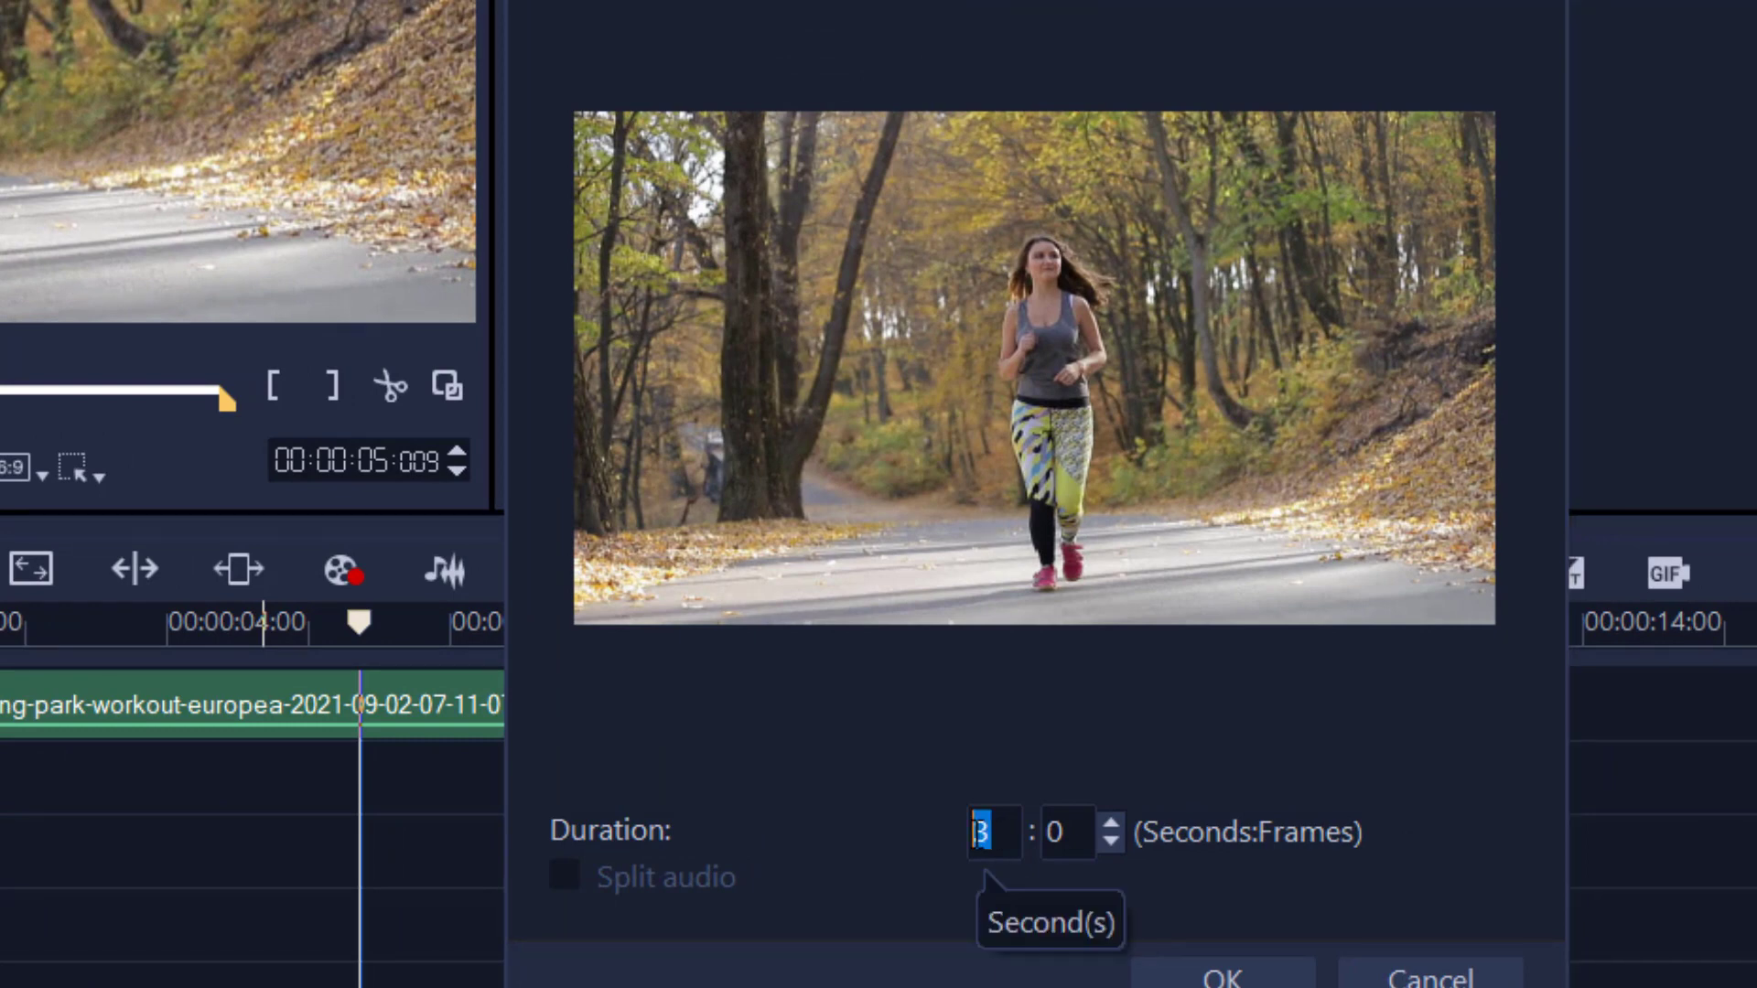
pyautogui.click(1226, 976)
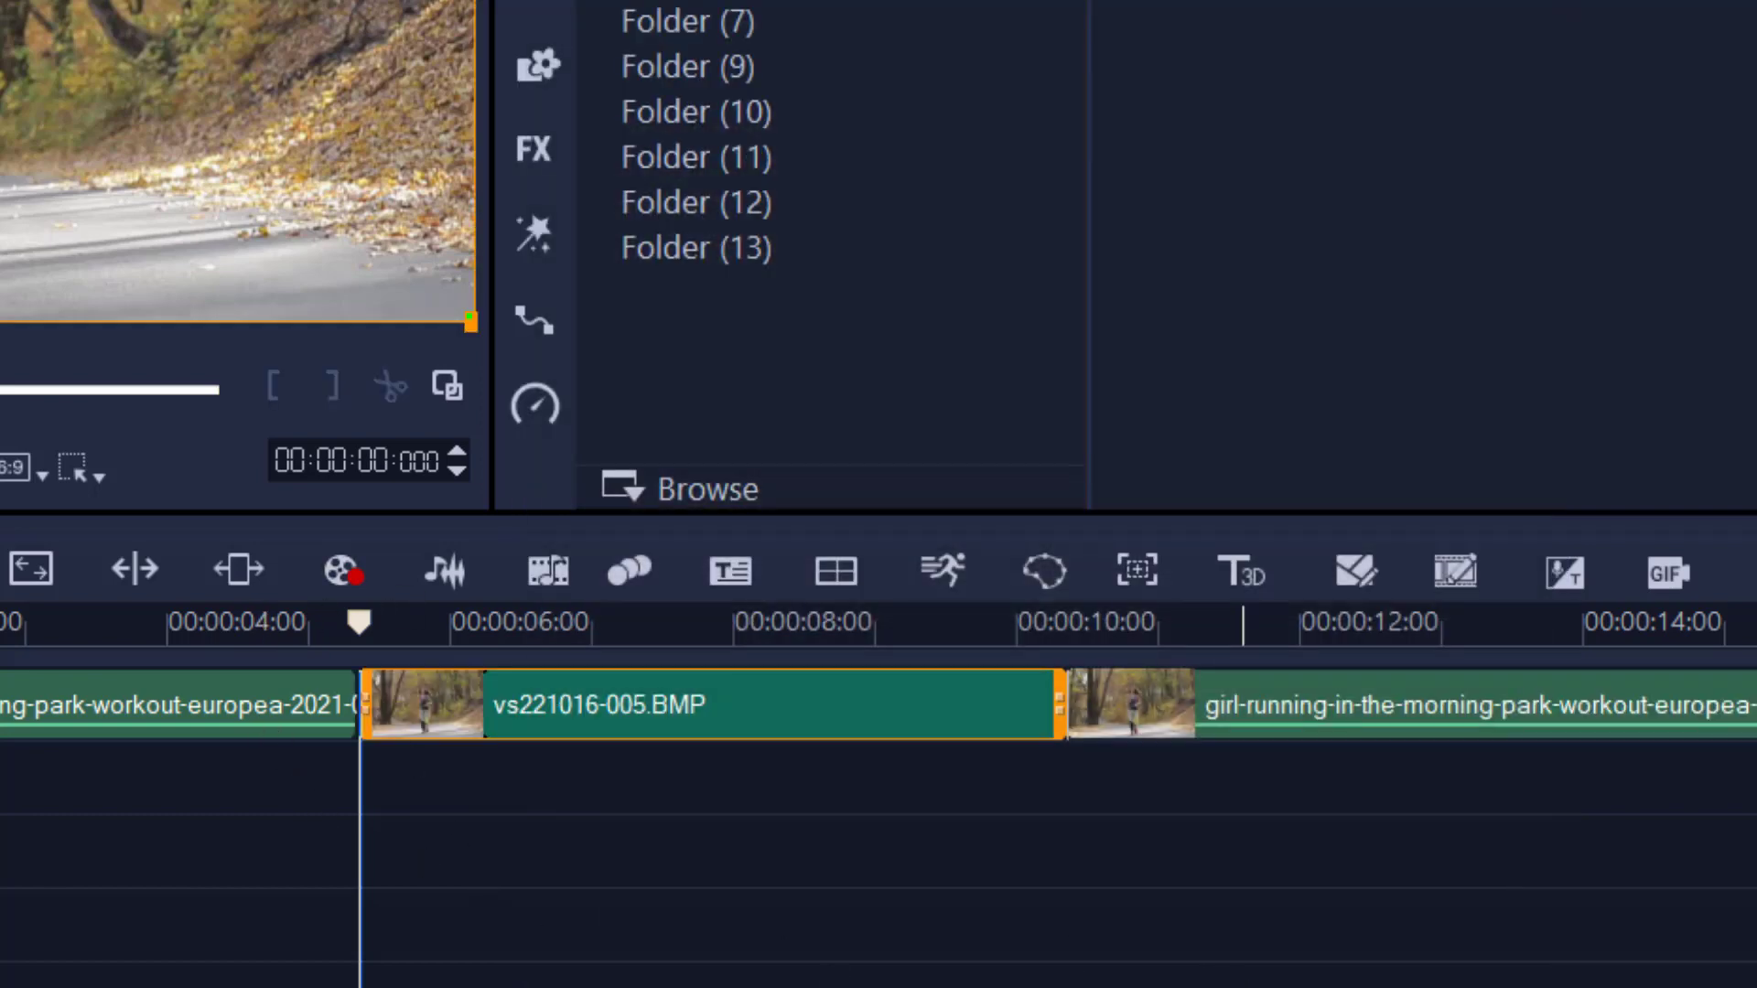
pyautogui.moveTo(366, 624); pyautogui.dragTo(682, 655)
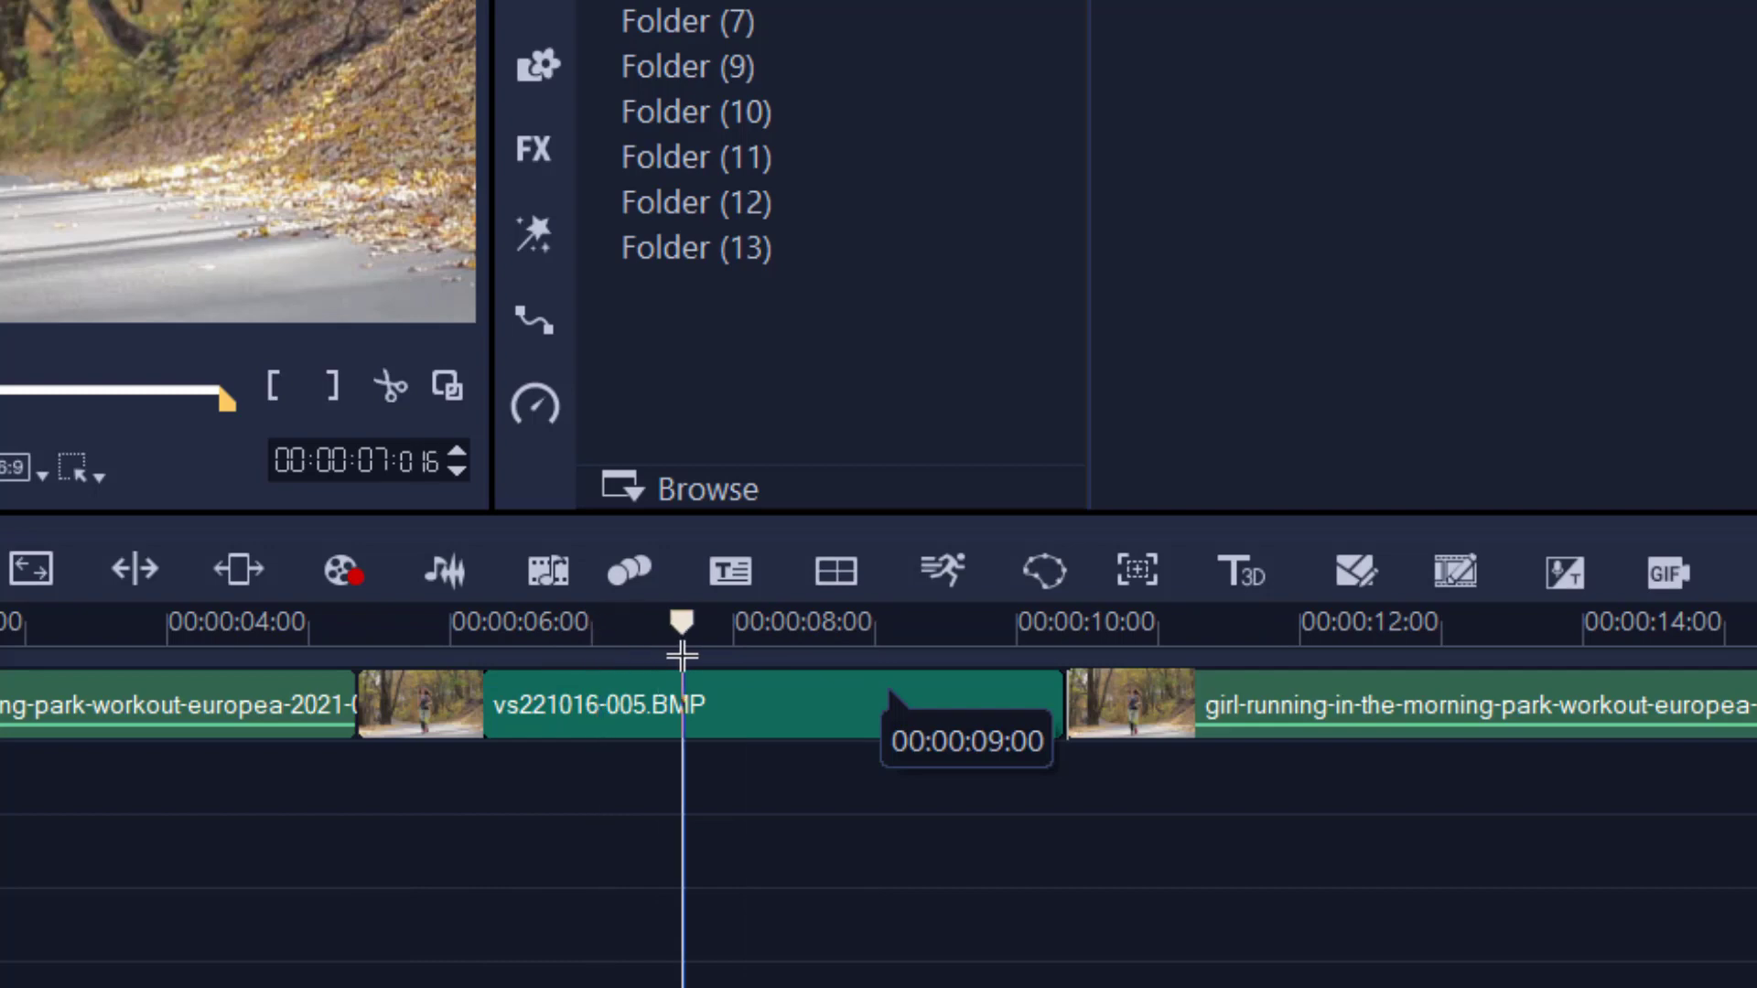
# - Open Mask Creator on vs221016-005.BMP, zoom in, shrink the brush, and set edge tolerance to 1
pyautogui.click(654, 703)
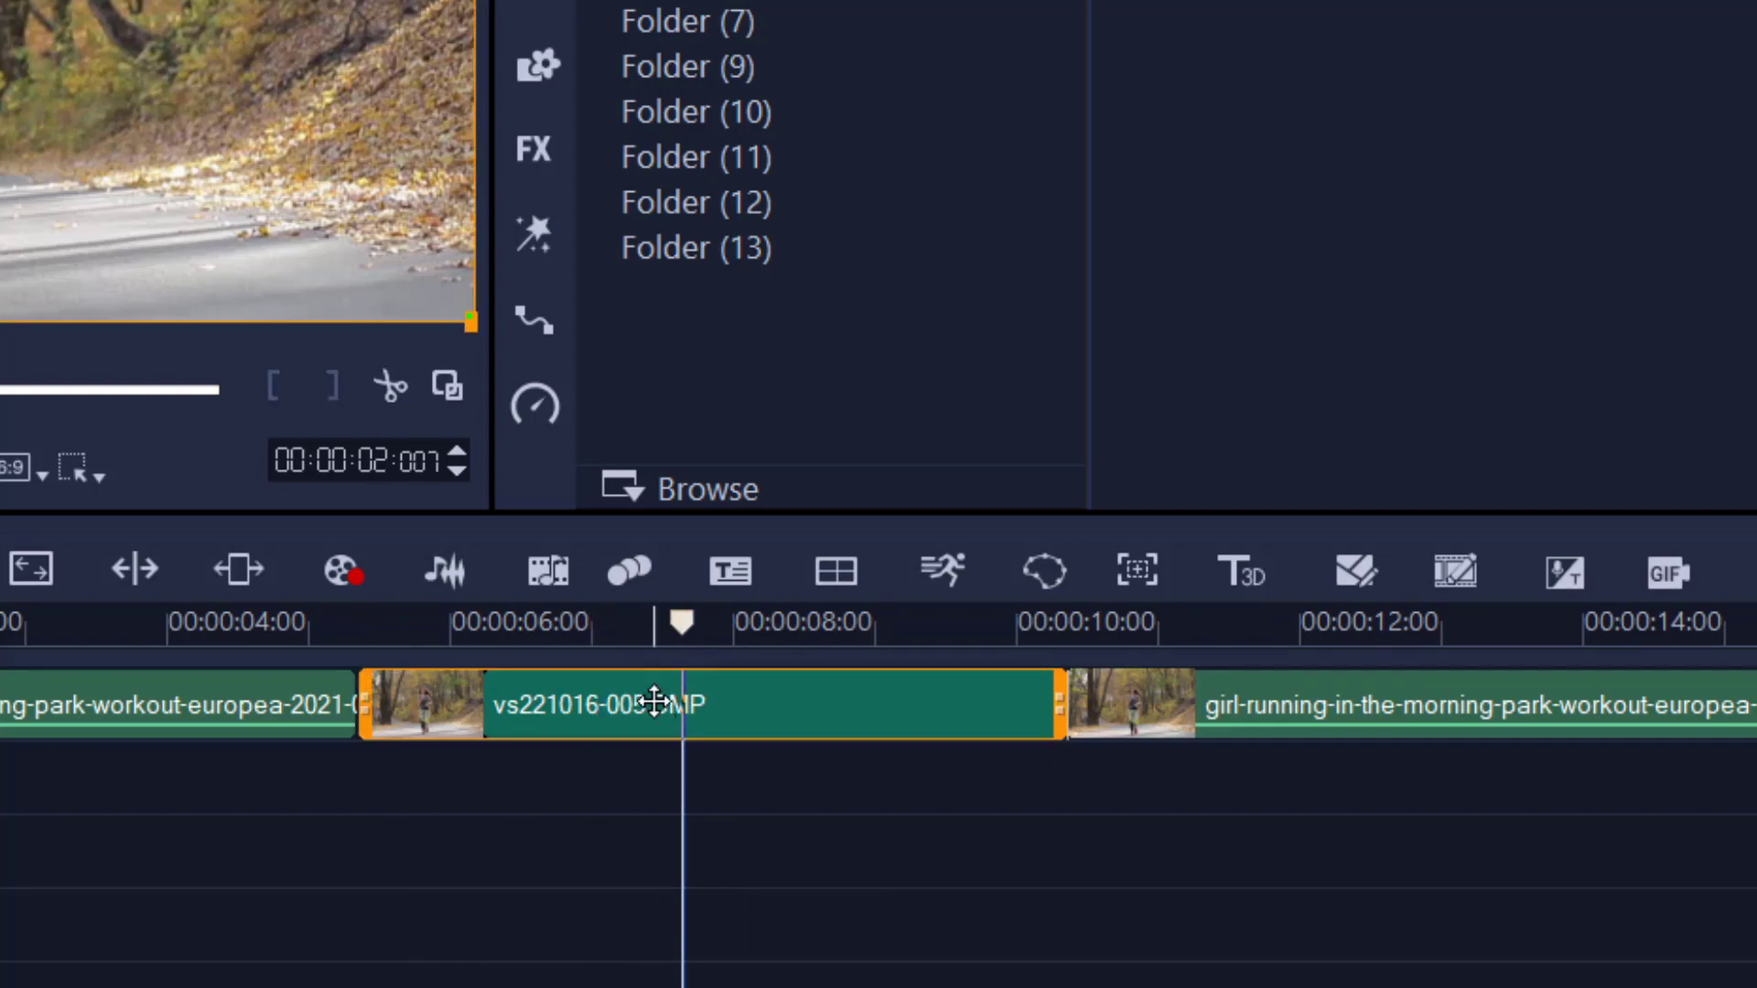
pyautogui.click(1051, 580)
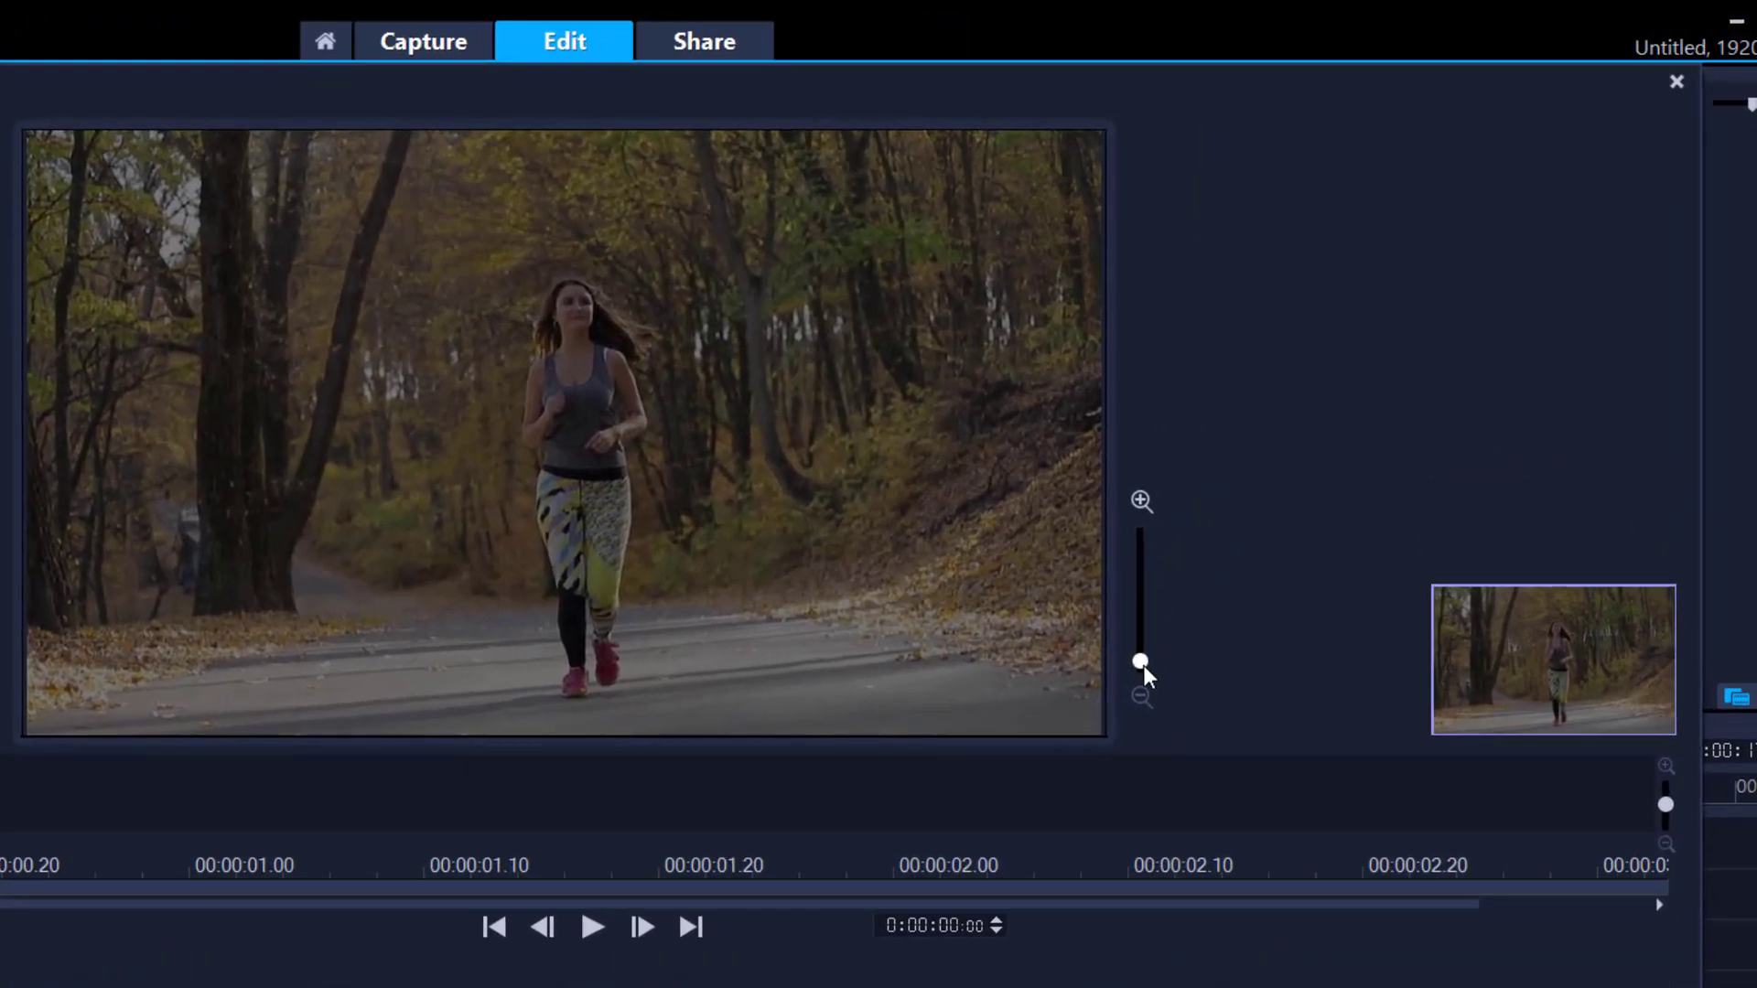
pyautogui.moveTo(1297, 491); pyautogui.dragTo(1298, 458)
pyautogui.moveTo(1139, 617); pyautogui.dragTo(1140, 555)
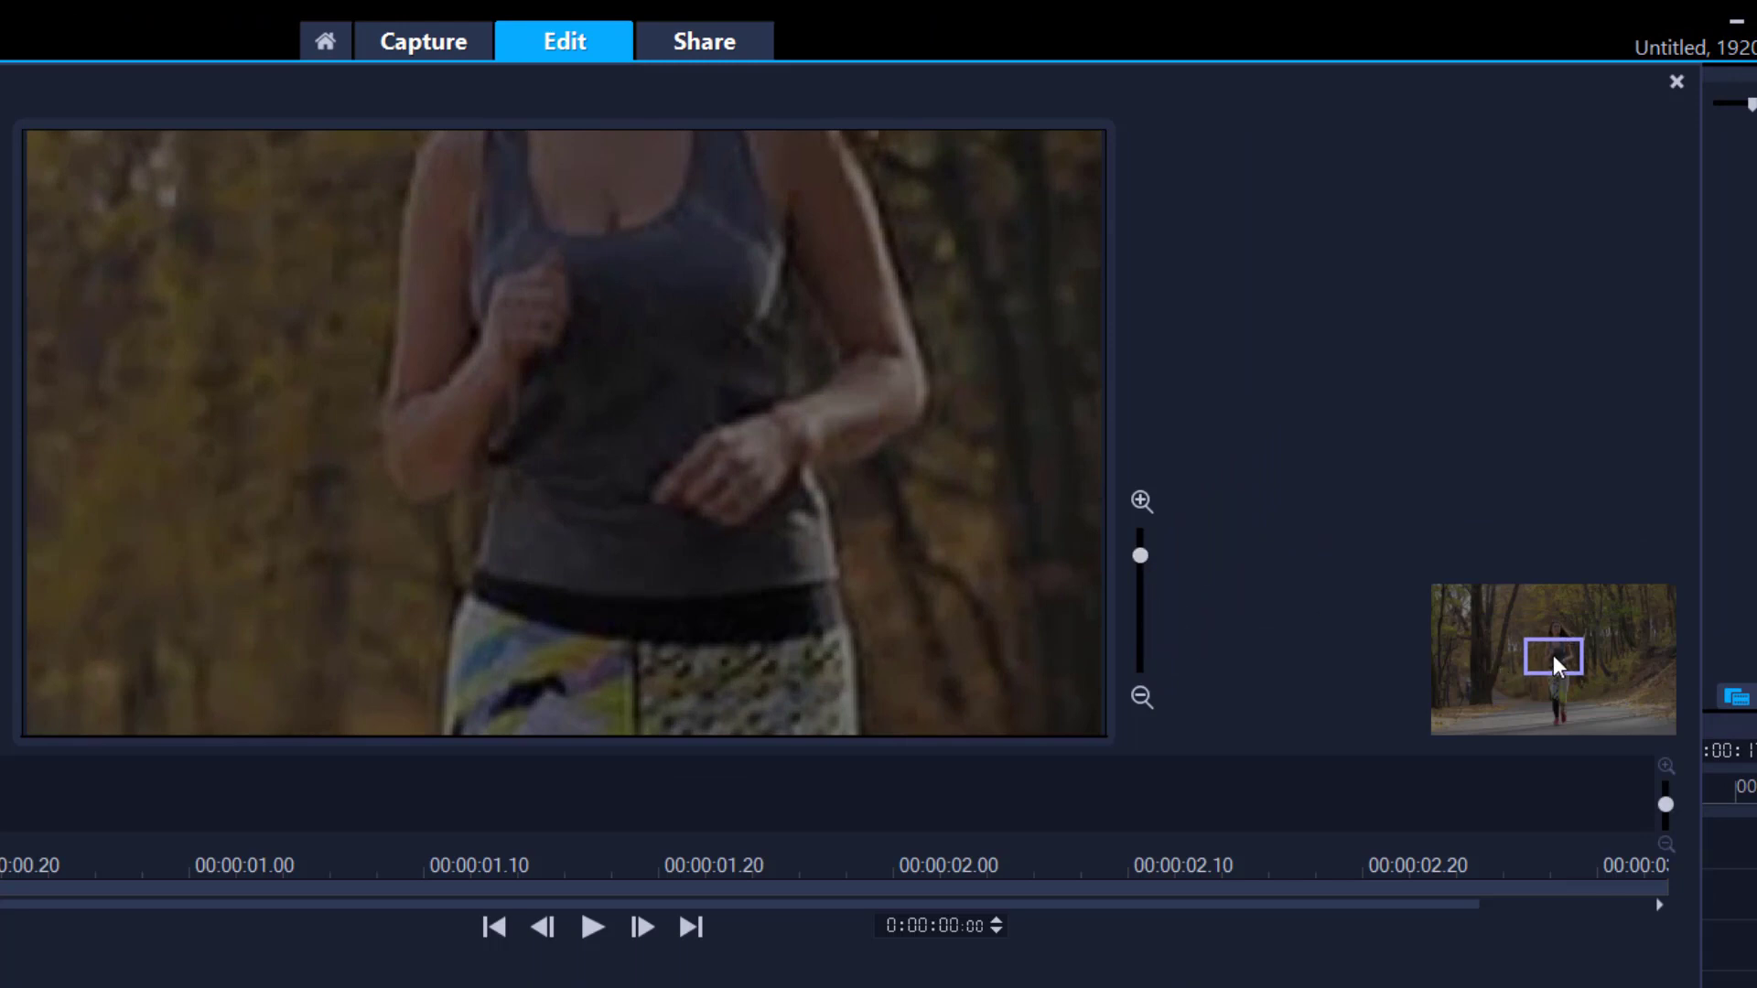
pyautogui.click(1556, 629)
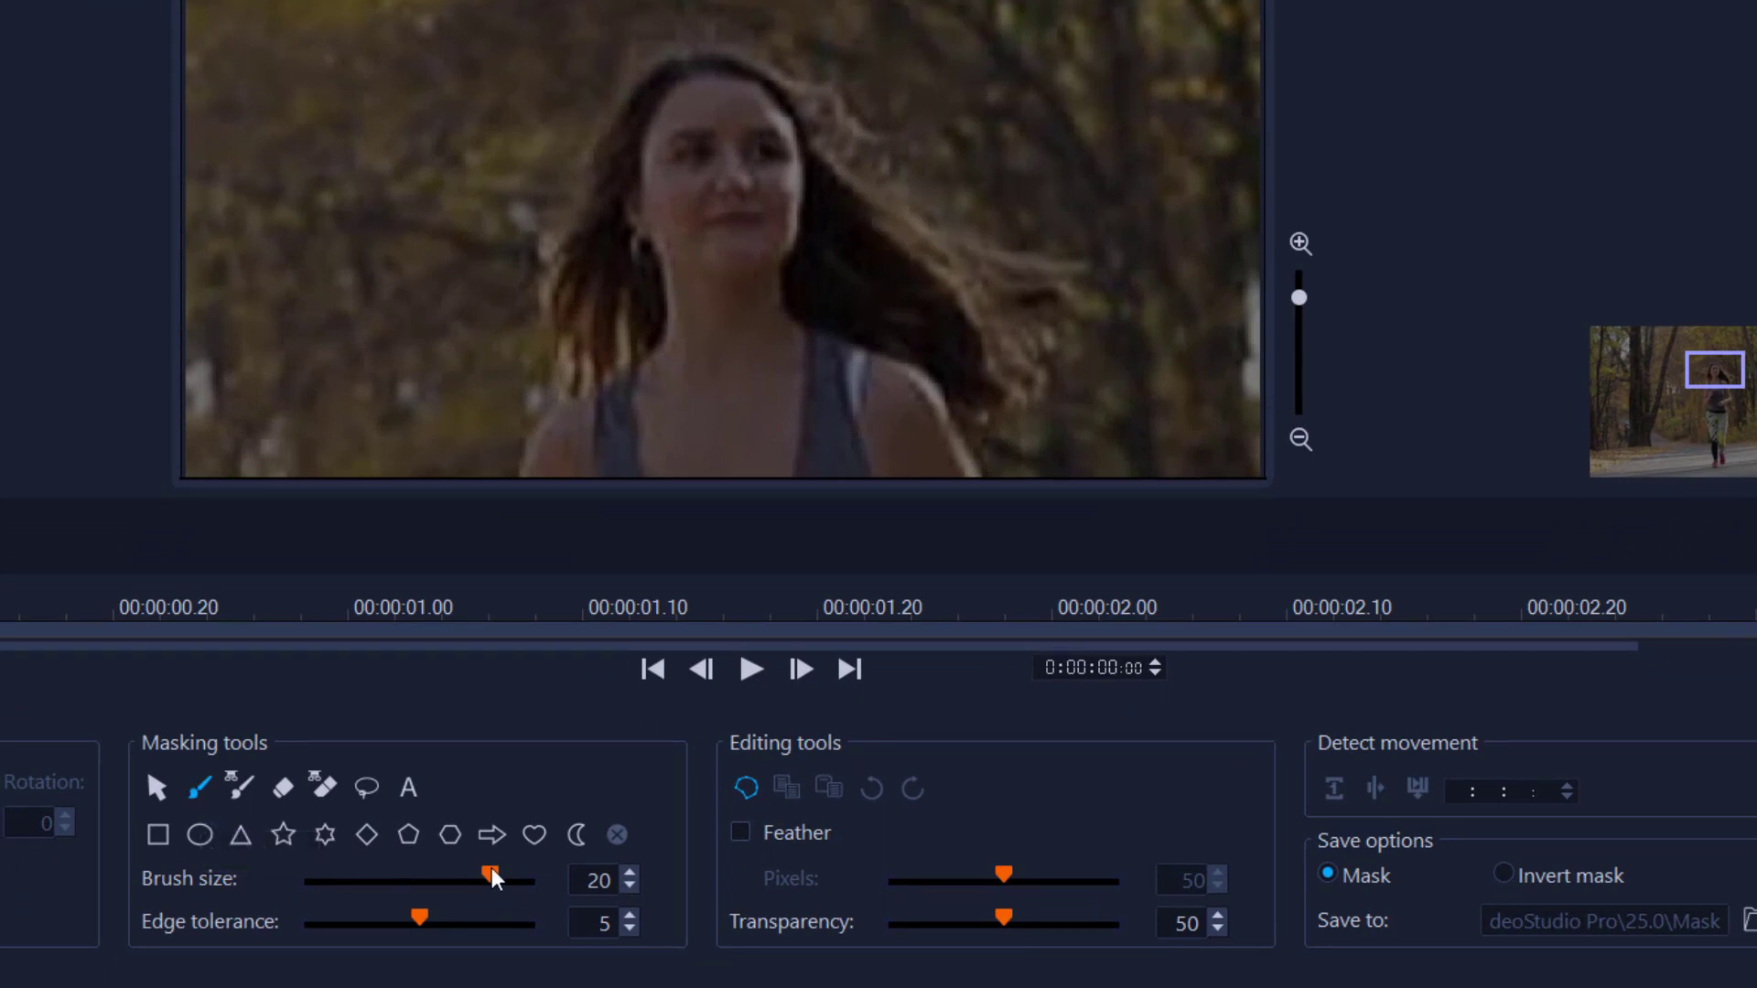
pyautogui.moveTo(490, 875); pyautogui.dragTo(305, 878)
pyautogui.moveTo(418, 926); pyautogui.dragTo(320, 930)
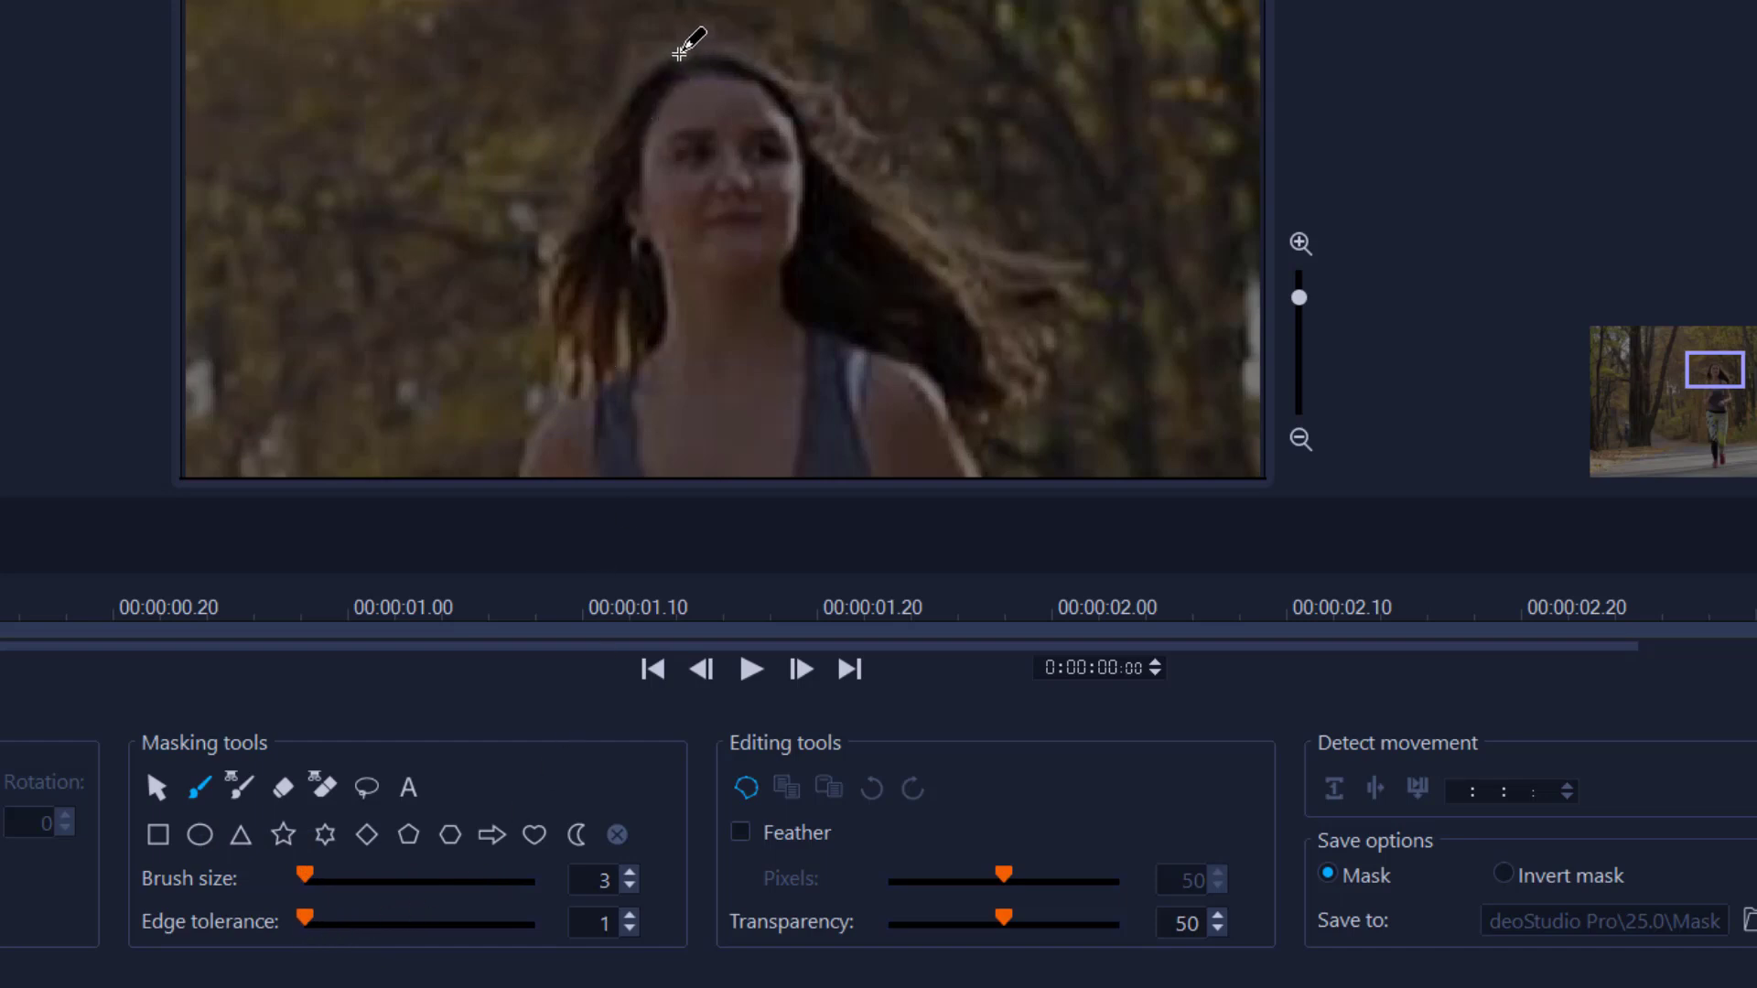
# - Paint the mask along the runner's hair edge and down her arm
pyautogui.moveTo(679, 53); pyautogui.dragTo(605, 143)
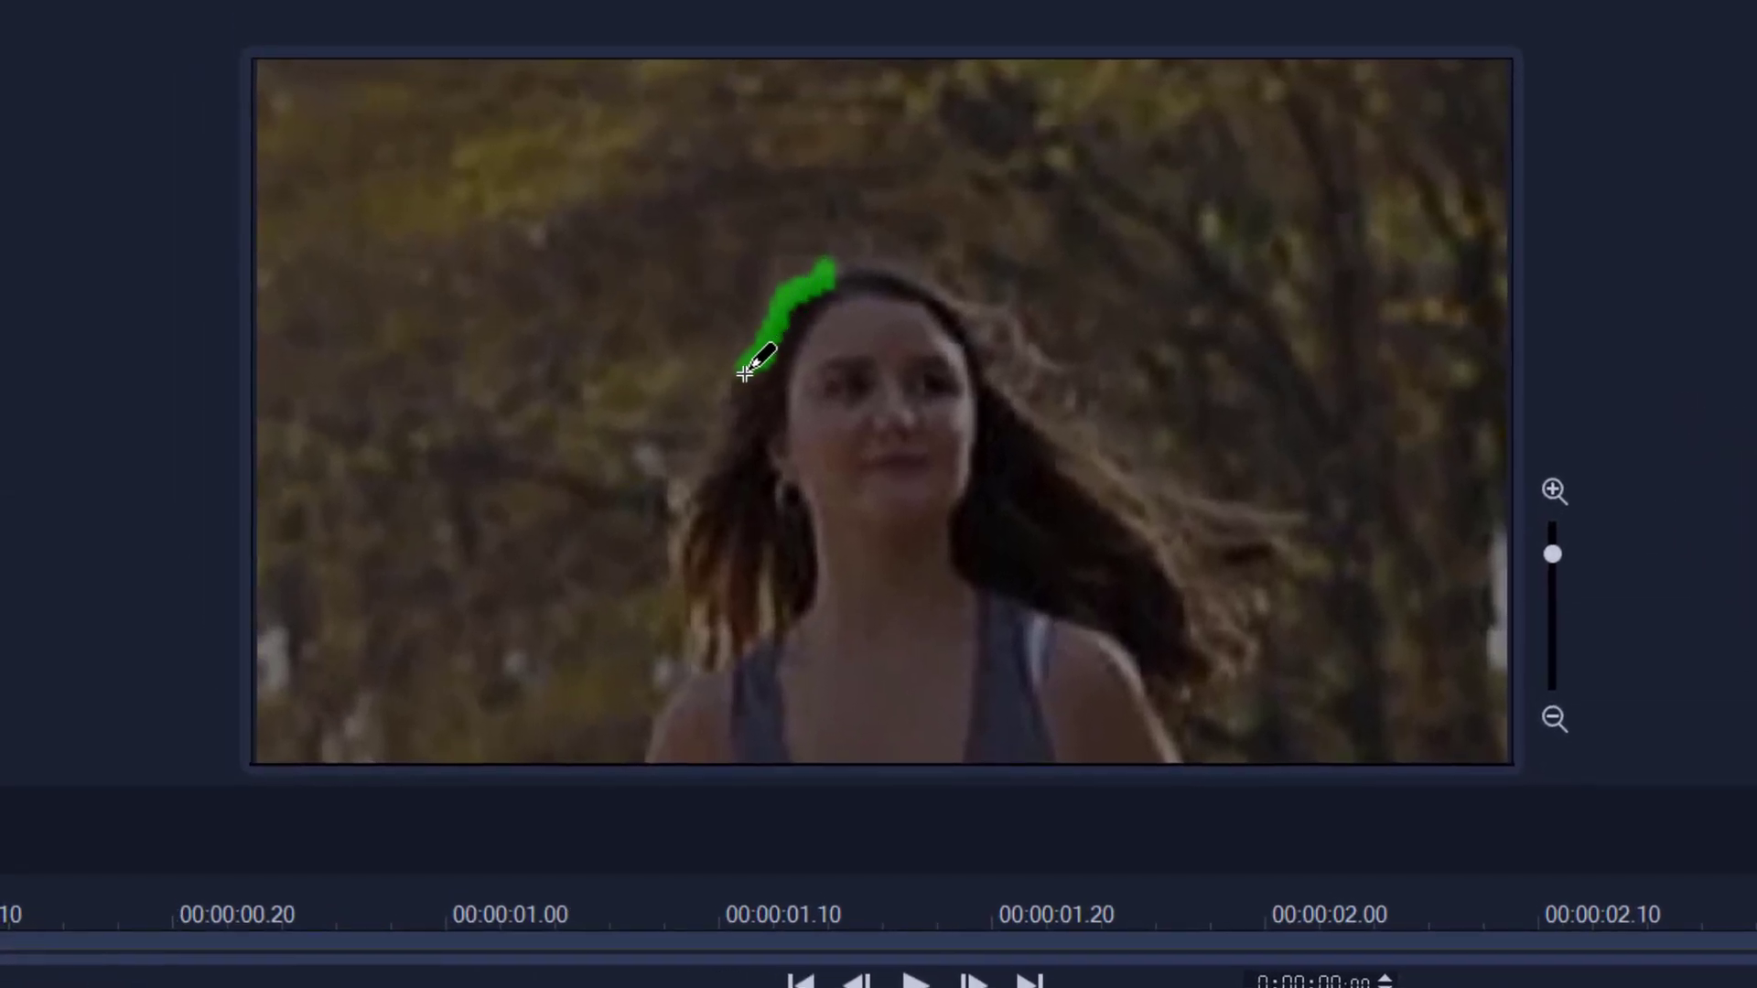
pyautogui.moveTo(745, 374)
pyautogui.mouseDown()
pyautogui.moveTo(674, 534)
pyautogui.moveTo(714, 655)
pyautogui.moveTo(652, 750)
pyautogui.mouseUp()
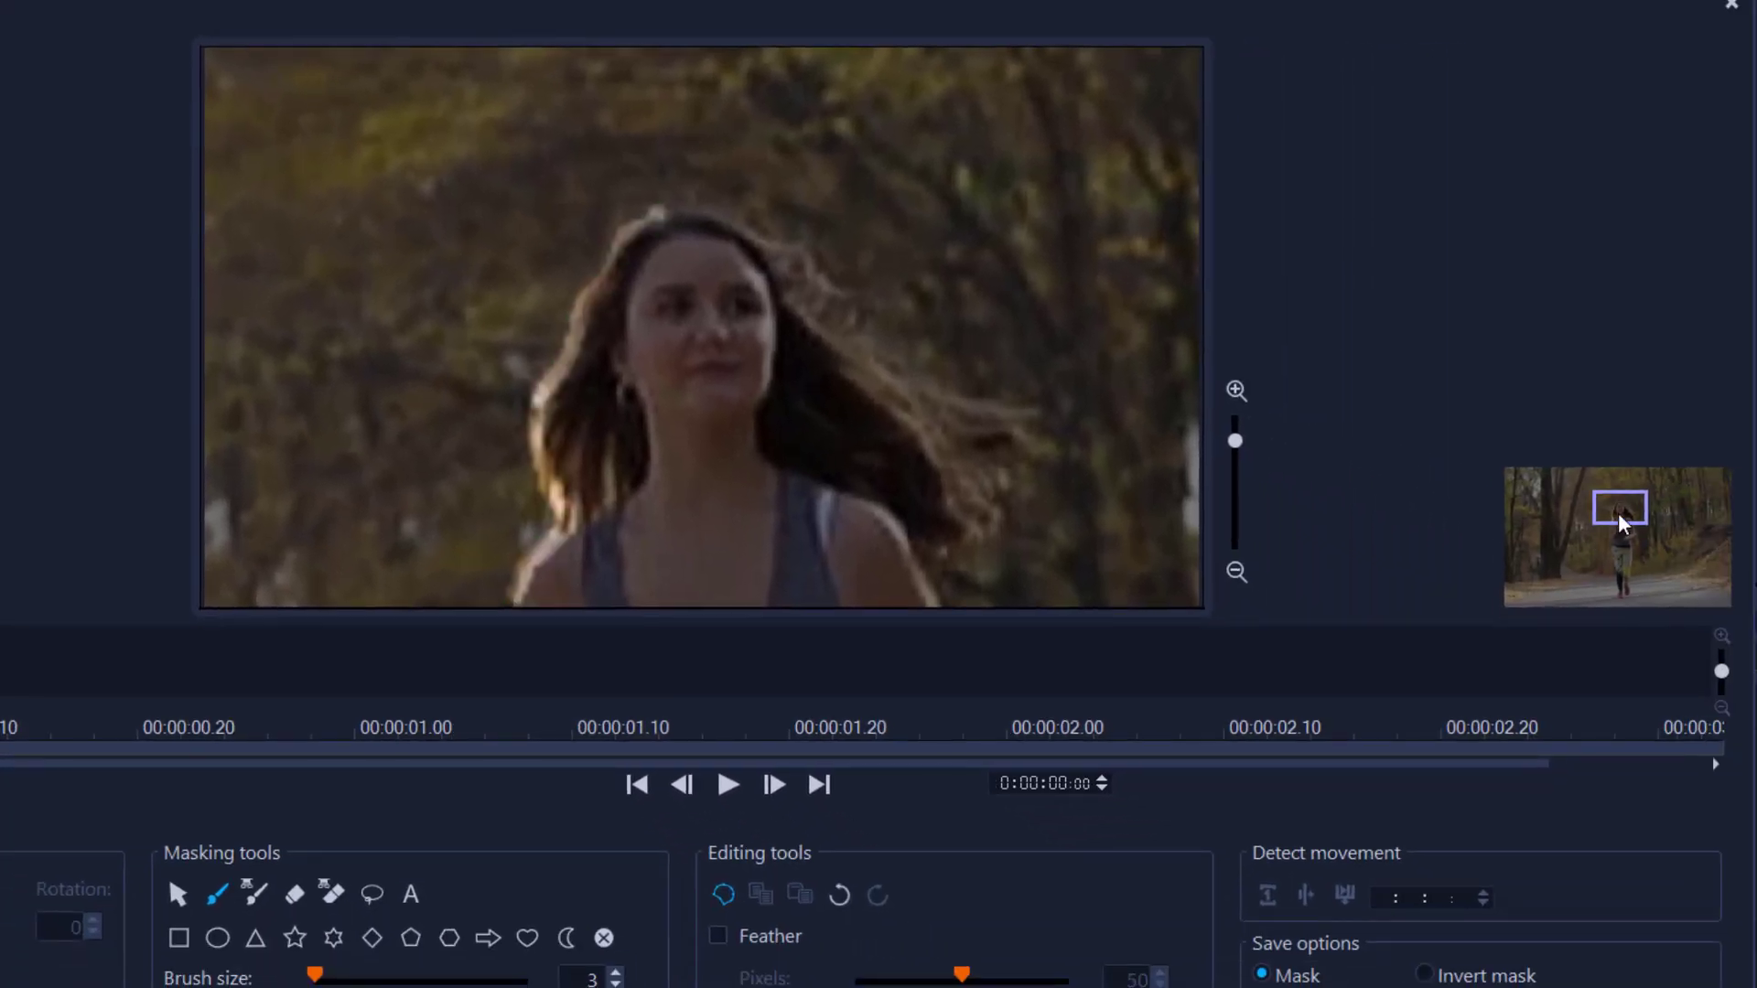
pyautogui.moveTo(1621, 524); pyautogui.dragTo(1623, 542)
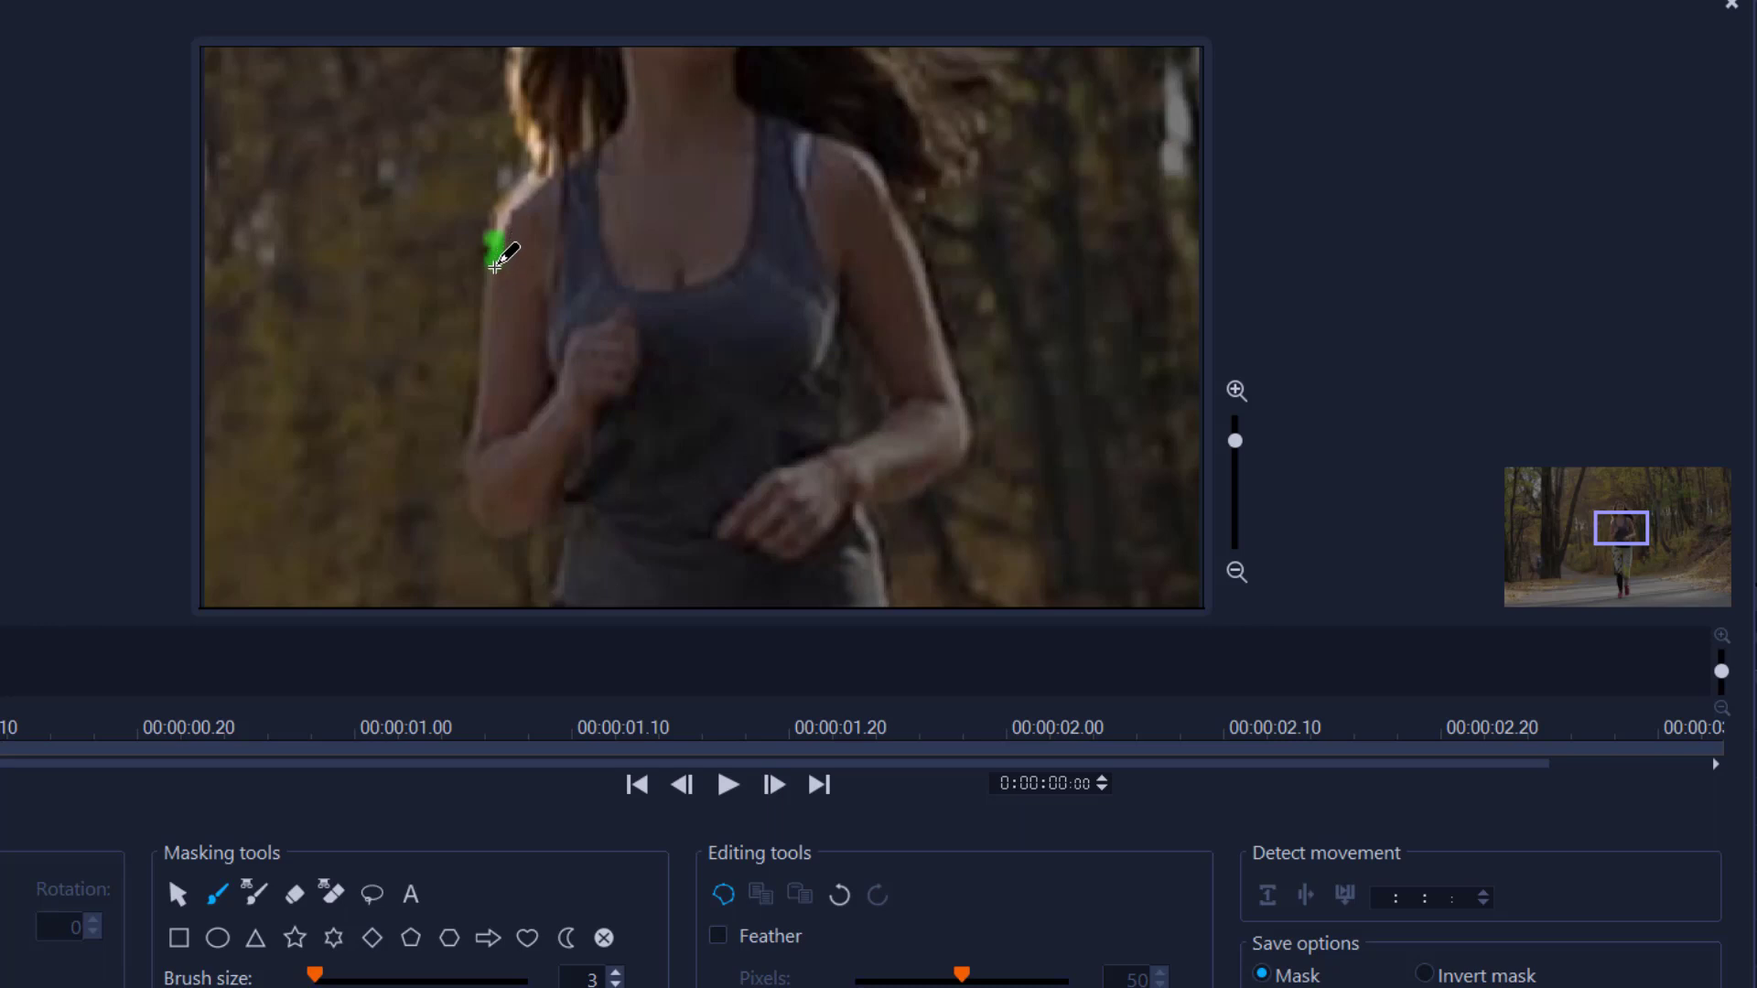
pyautogui.moveTo(495, 284)
pyautogui.mouseDown()
pyautogui.moveTo(480, 395)
pyautogui.moveTo(577, 604)
pyautogui.moveTo(557, 467)
pyautogui.moveTo(570, 620)
pyautogui.moveTo(721, 409)
pyautogui.moveTo(759, 499)
pyautogui.moveTo(816, 303)
pyautogui.moveTo(904, 270)
pyautogui.moveTo(891, 448)
pyautogui.moveTo(884, 73)
pyautogui.moveTo(835, 149)
pyautogui.mouseUp()
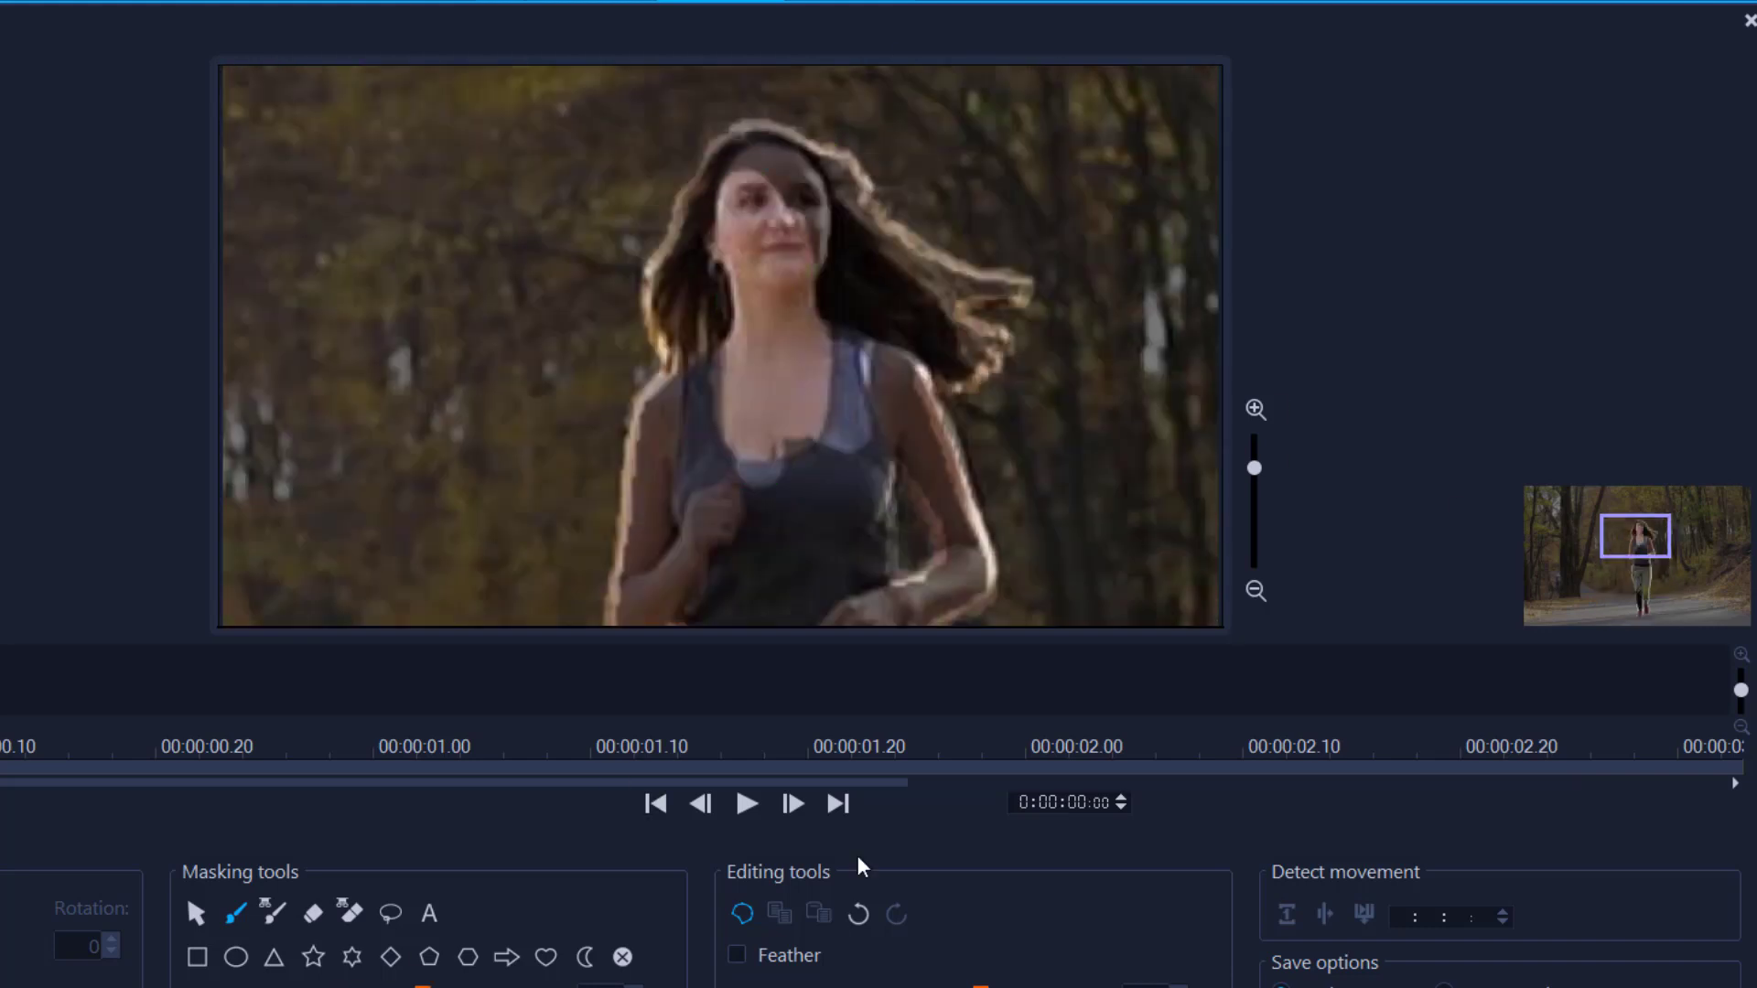
# - Extend the mask over the head, torso, arm, thighs and lower legs
pyautogui.click(760, 154)
pyautogui.moveTo(759, 385)
pyautogui.mouseDown()
pyautogui.moveTo(823, 509)
pyautogui.moveTo(726, 561)
pyautogui.mouseUp()
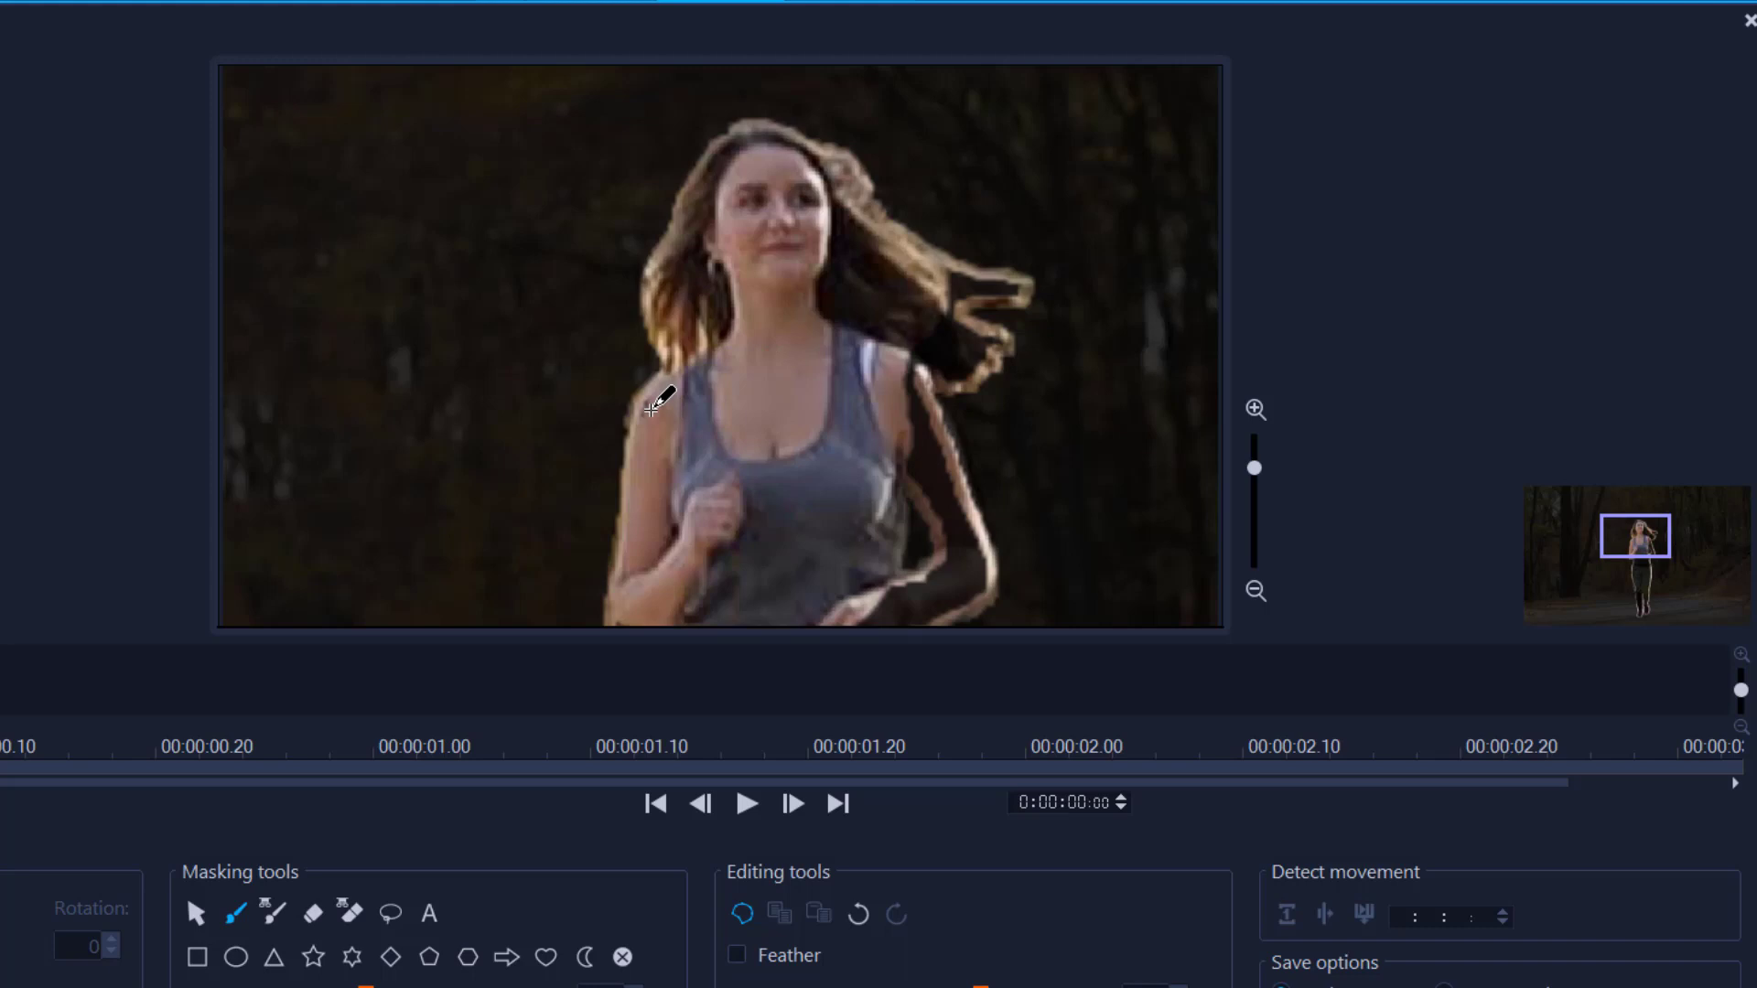
pyautogui.moveTo(979, 334)
pyautogui.mouseDown()
pyautogui.moveTo(929, 527)
pyautogui.moveTo(765, 439)
pyautogui.moveTo(851, 416)
pyautogui.mouseUp()
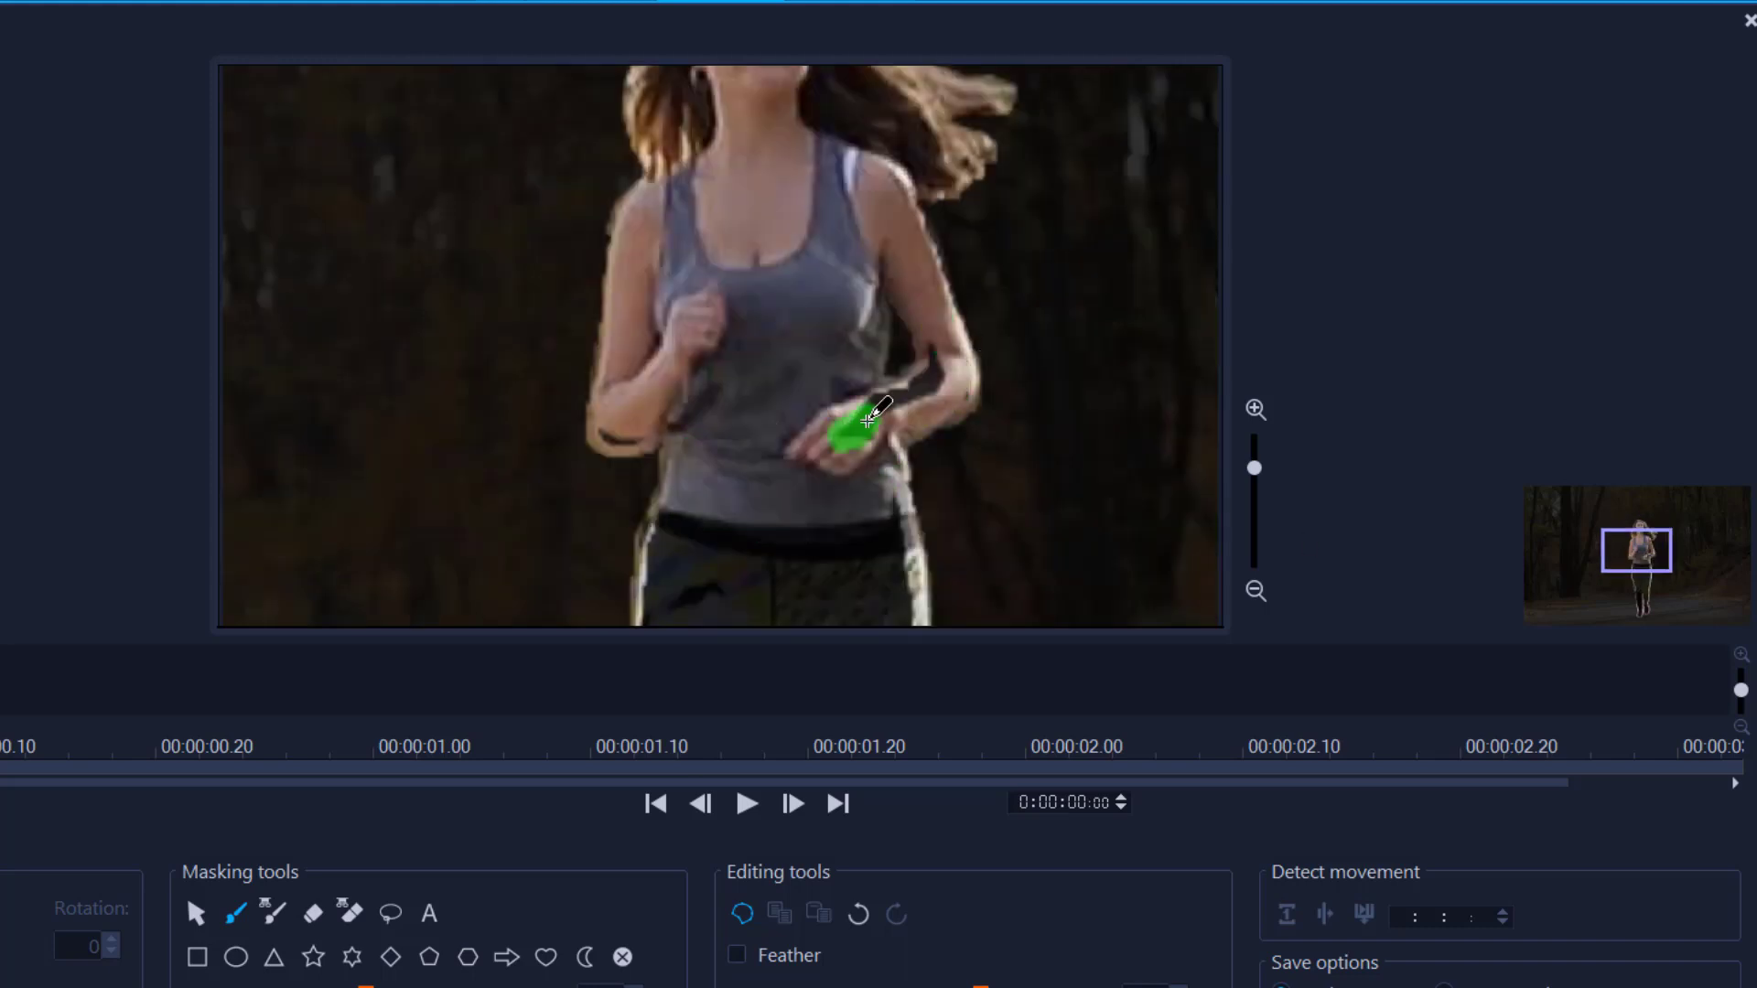
pyautogui.moveTo(762, 290)
pyautogui.mouseDown()
pyautogui.moveTo(667, 393)
pyautogui.moveTo(787, 585)
pyautogui.moveTo(732, 623)
pyautogui.mouseUp()
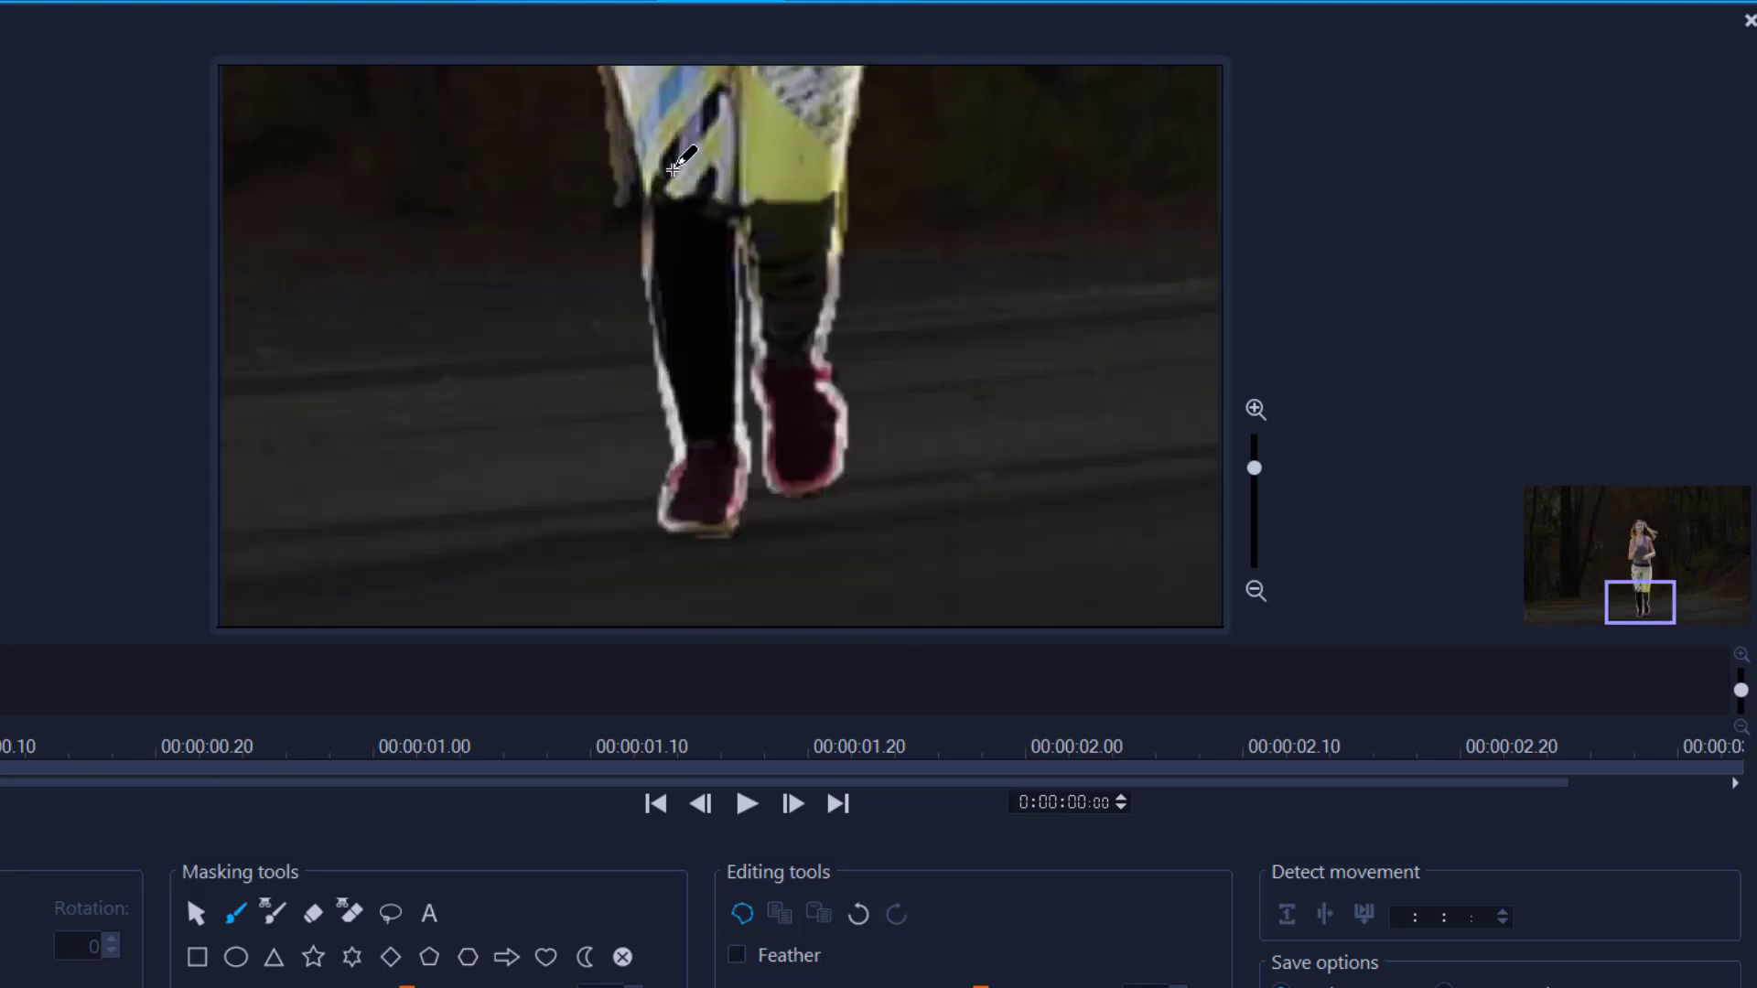
pyautogui.moveTo(695, 197)
pyautogui.mouseDown()
pyautogui.moveTo(711, 219)
pyautogui.moveTo(812, 228)
pyautogui.moveTo(805, 481)
pyautogui.mouseUp()
# - Finish masking the right leg, check it with the Transparency slider, and apply the mask
pyautogui.press('e')
pyautogui.moveTo(1254, 467)
pyautogui.mouseDown()
pyautogui.moveTo(1256, 538)
pyautogui.moveTo(1232, 549)
pyautogui.mouseUp()
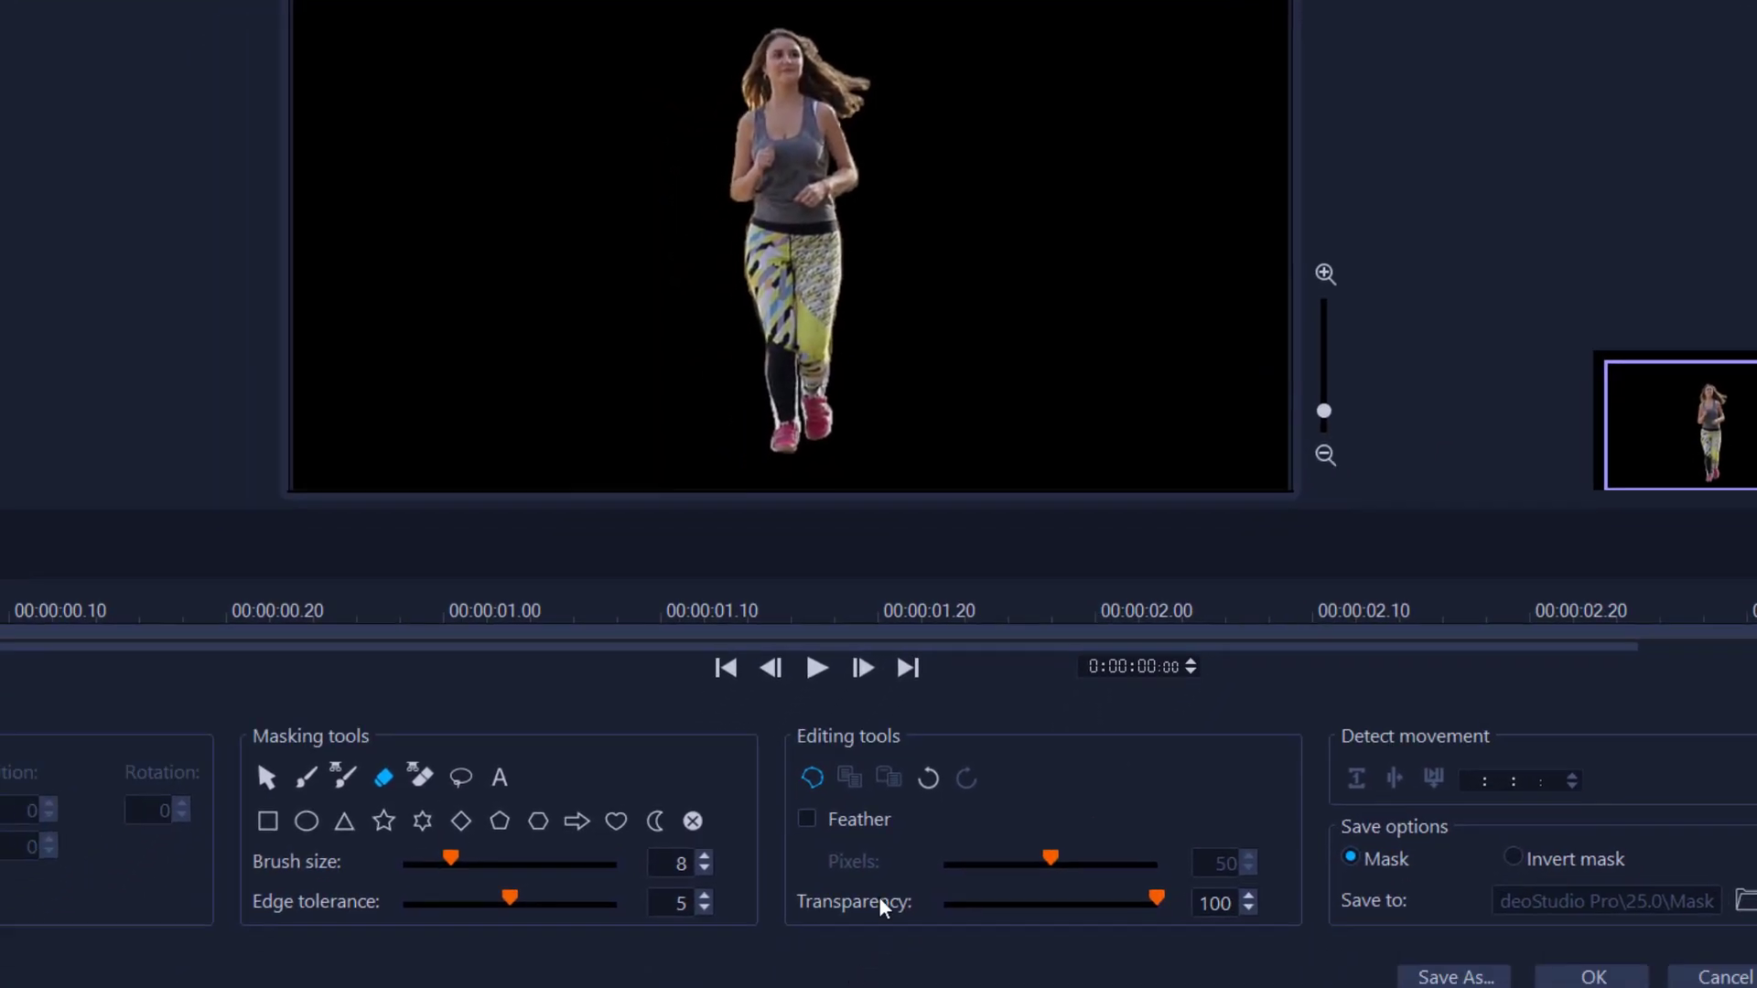
pyautogui.moveTo(1167, 888); pyautogui.dragTo(1196, 915)
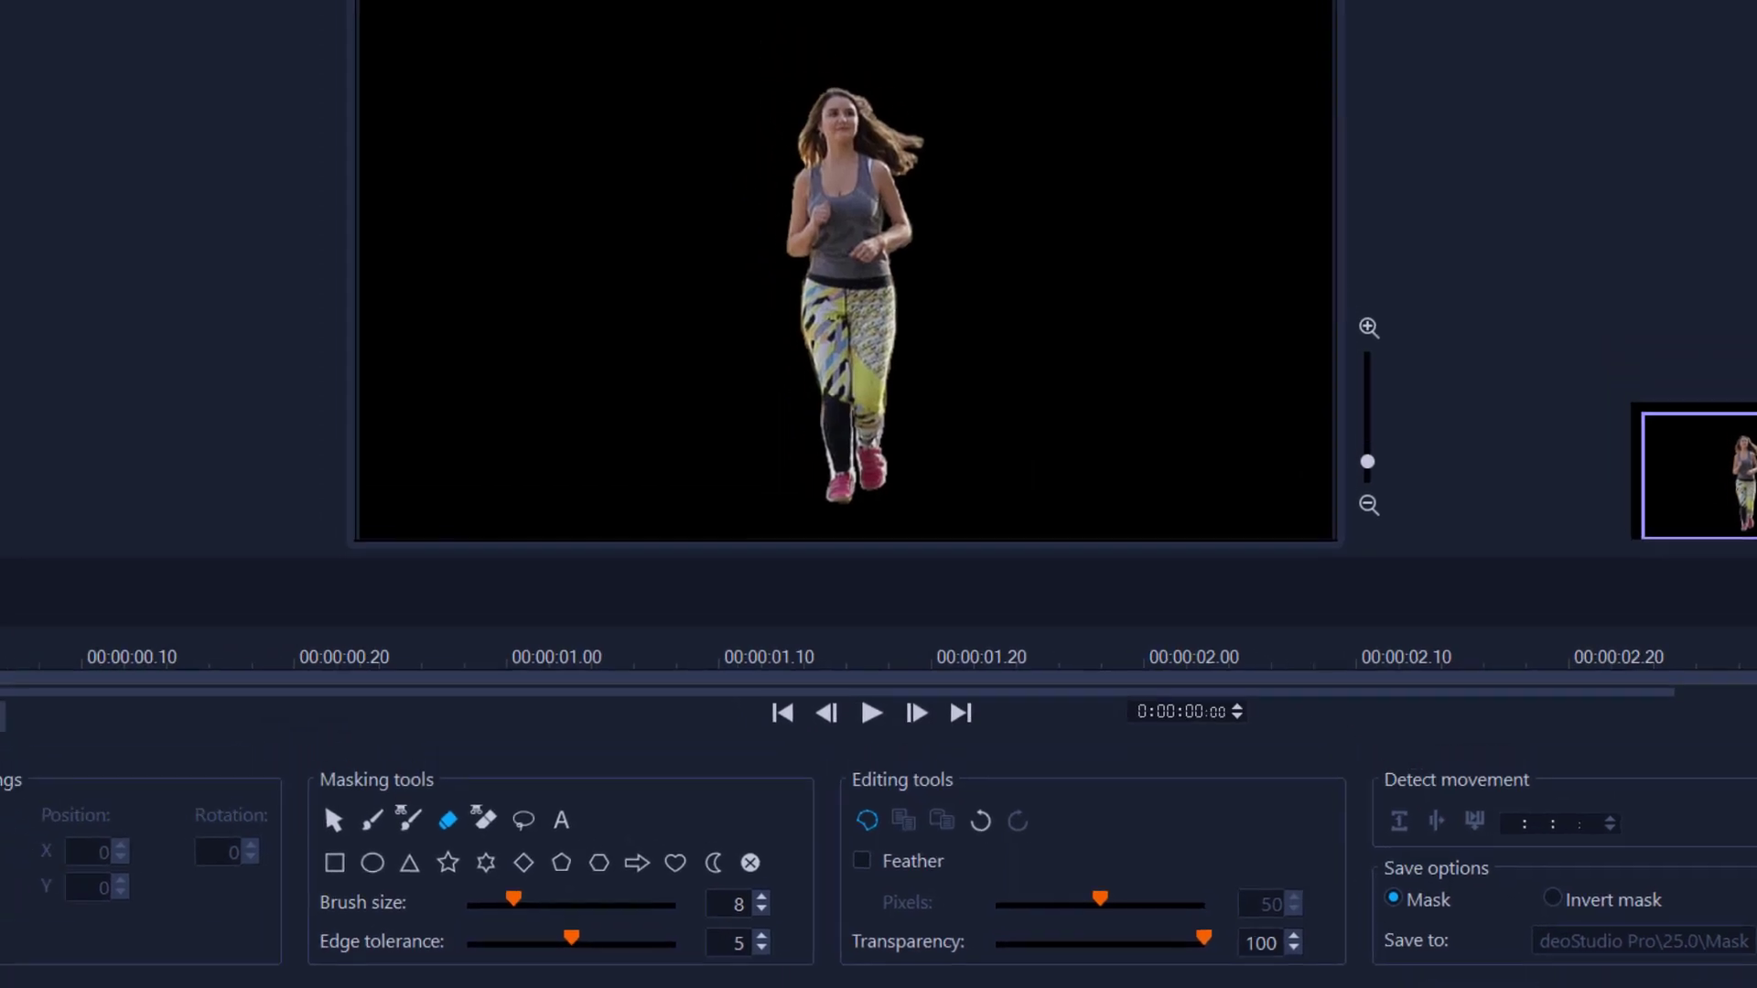
pyautogui.click(1597, 968)
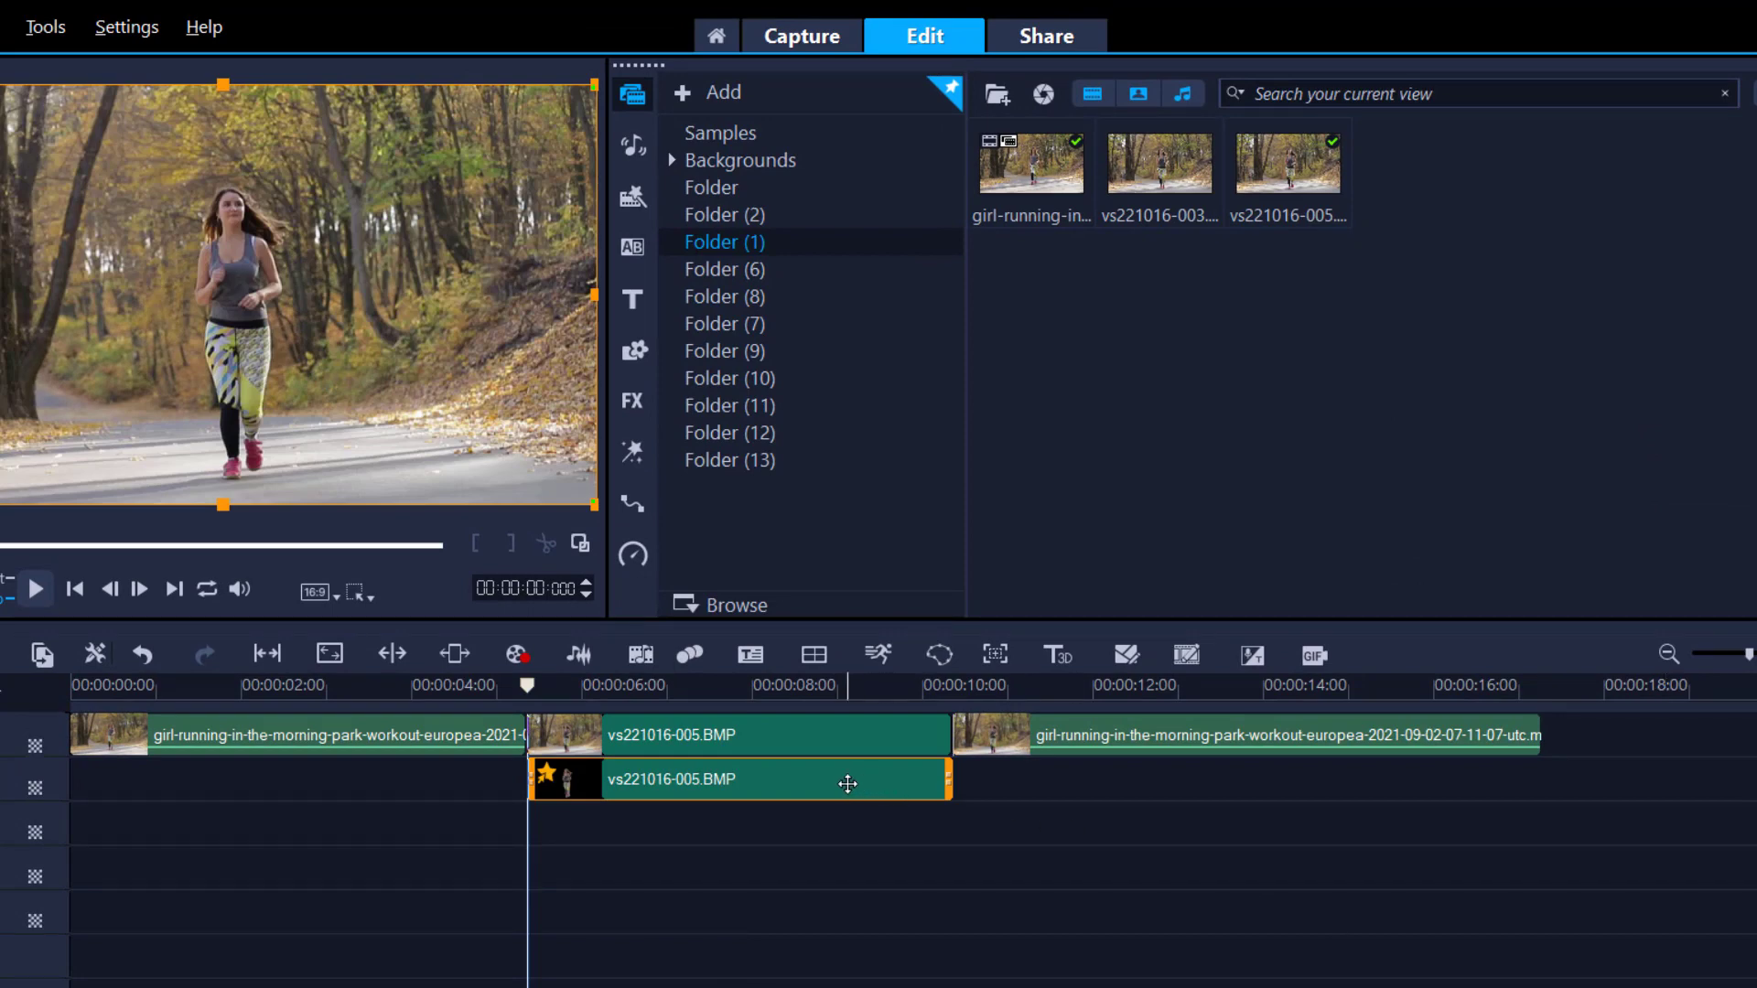
# - Move the masked vs221016-005.BMP overlay from Overlay1 to Overlay2 and return to about 3 seconds
pyautogui.moveTo(848, 783); pyautogui.dragTo(852, 828)
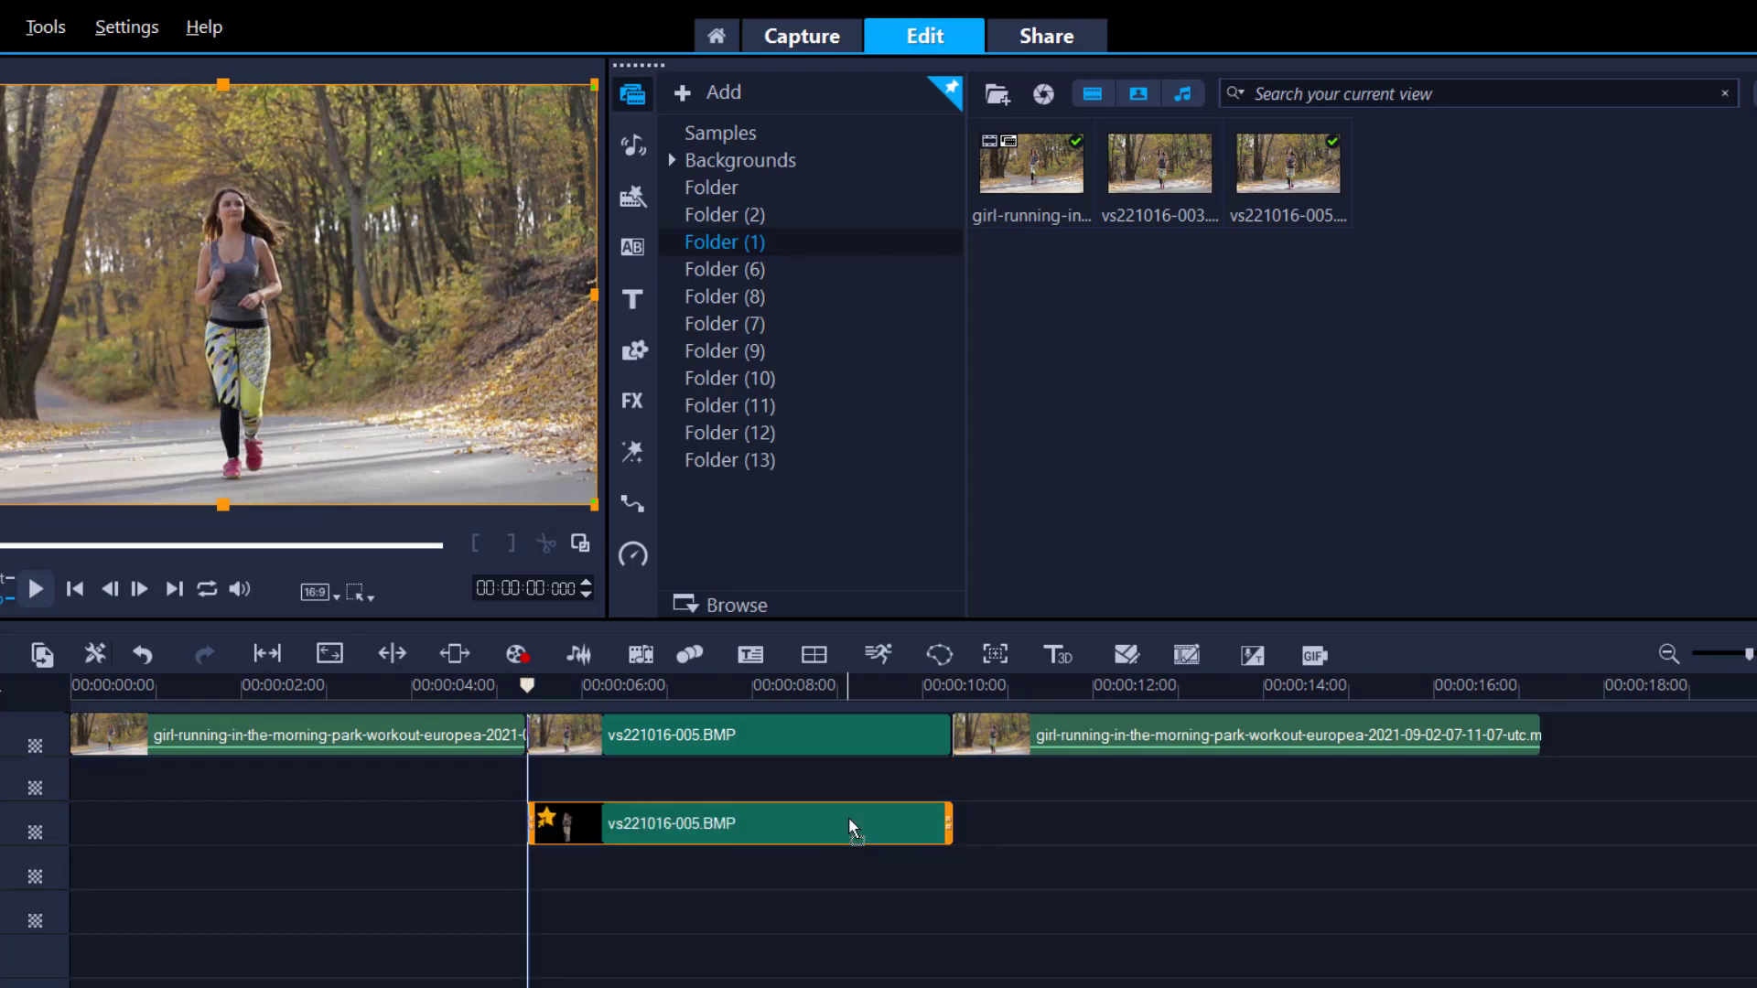
pyautogui.click(347, 877)
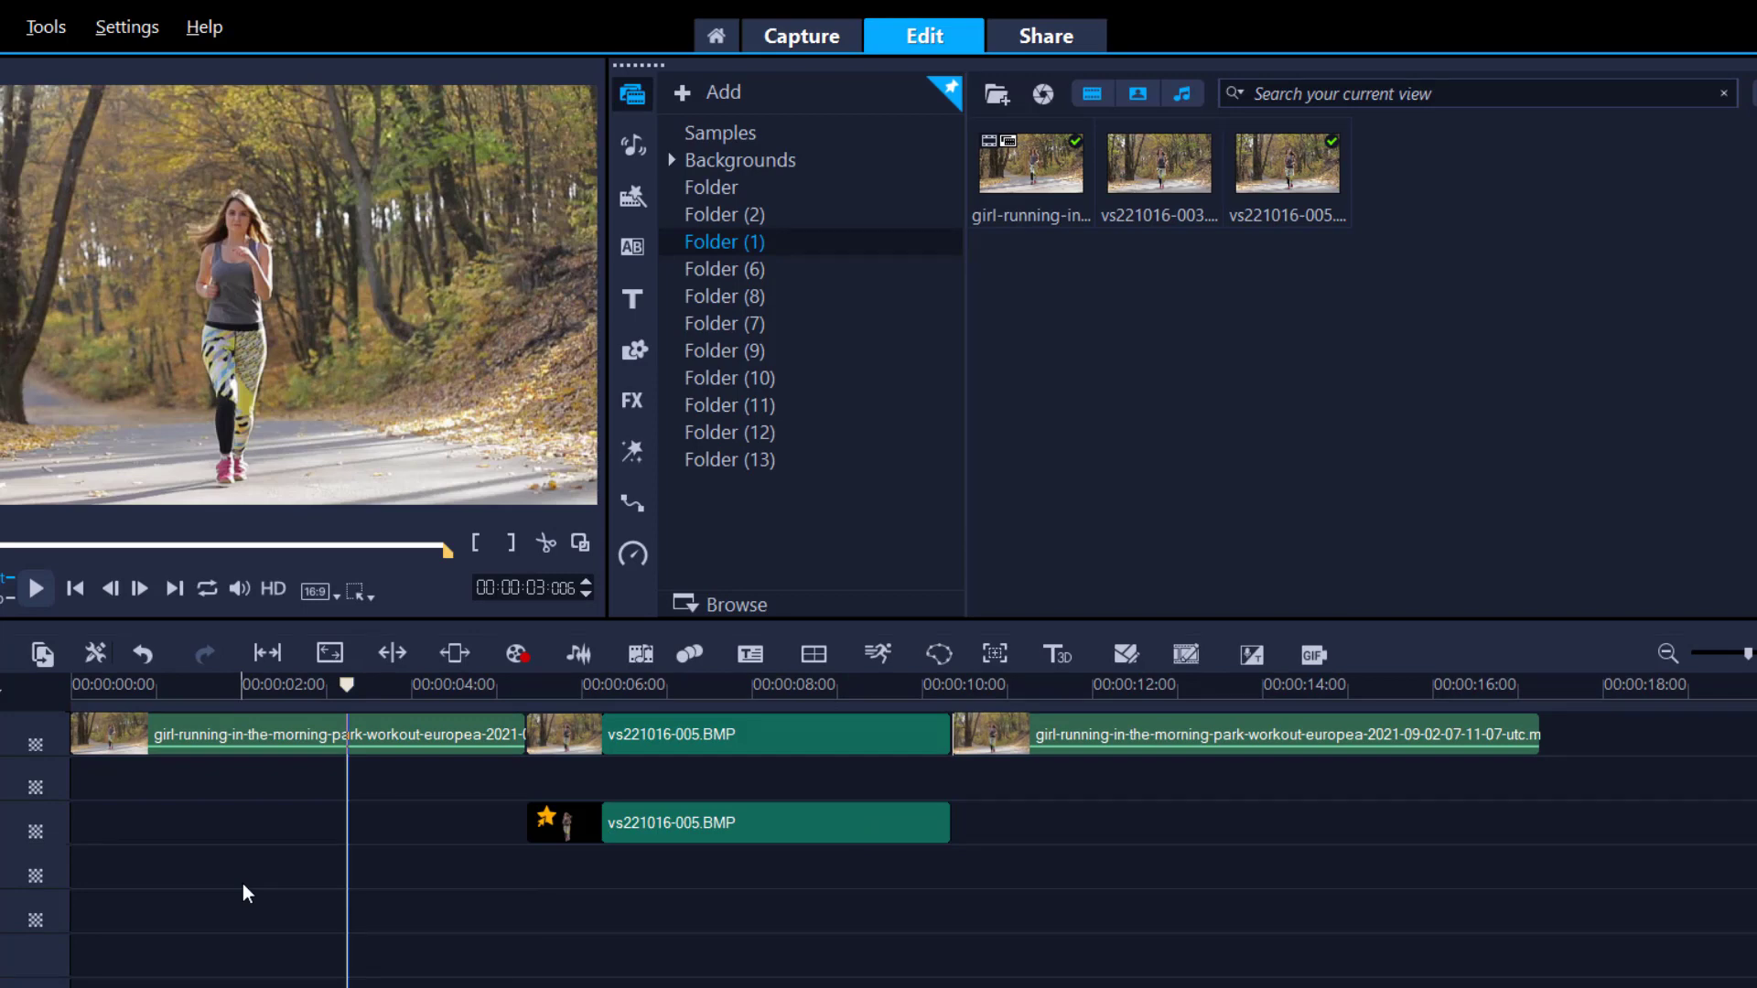
# - Drag NewBlue Background Generator from the FX library onto the main-track freeze frame
pyautogui.click(629, 400)
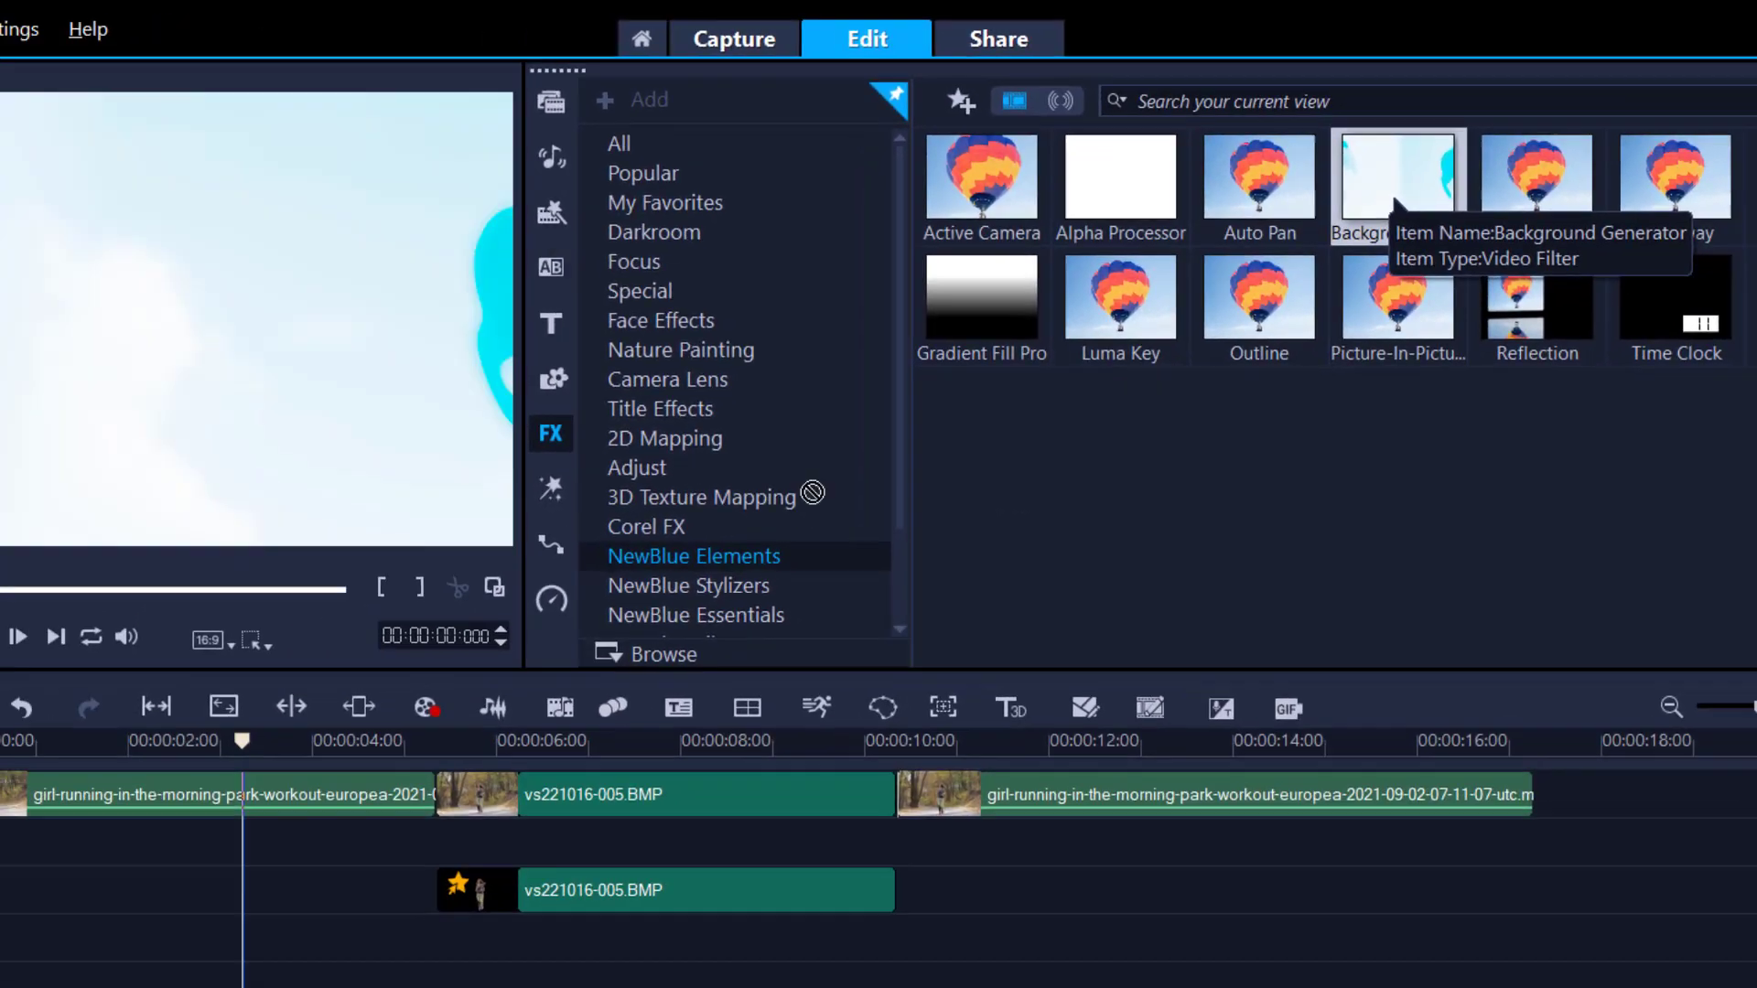
pyautogui.moveTo(1332, 275); pyautogui.dragTo(613, 789)
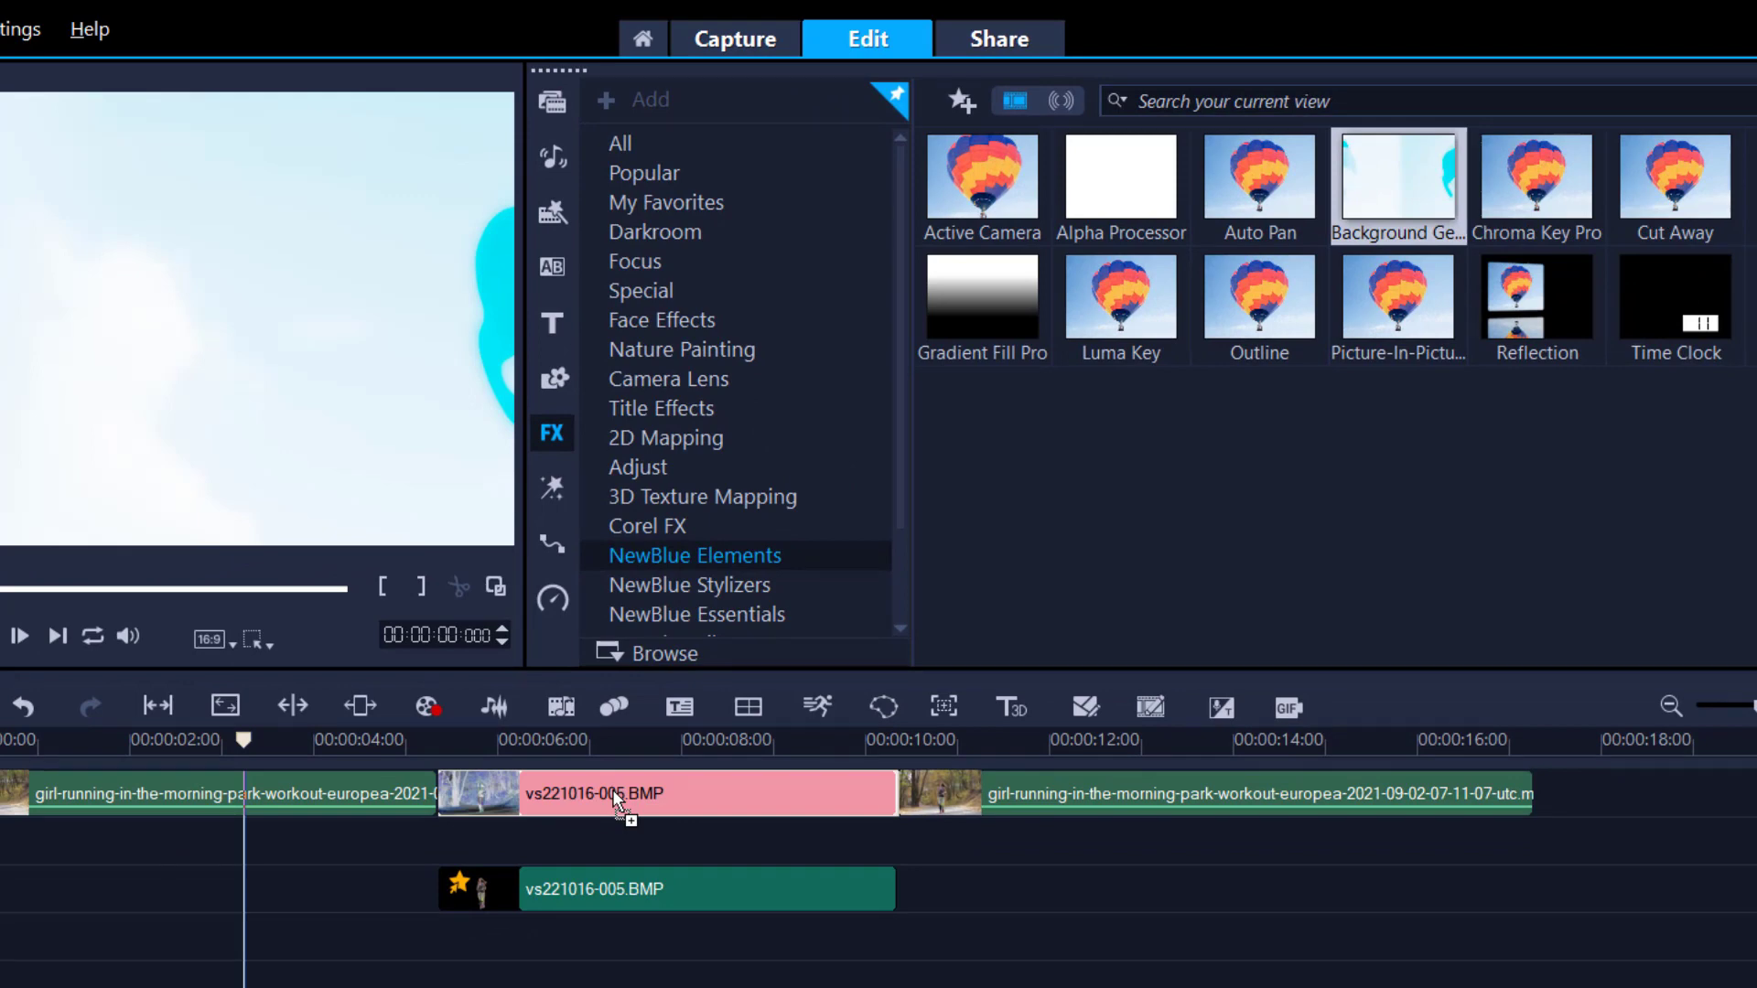
pyautogui.moveTo(615, 798); pyautogui.dragTo(615, 798)
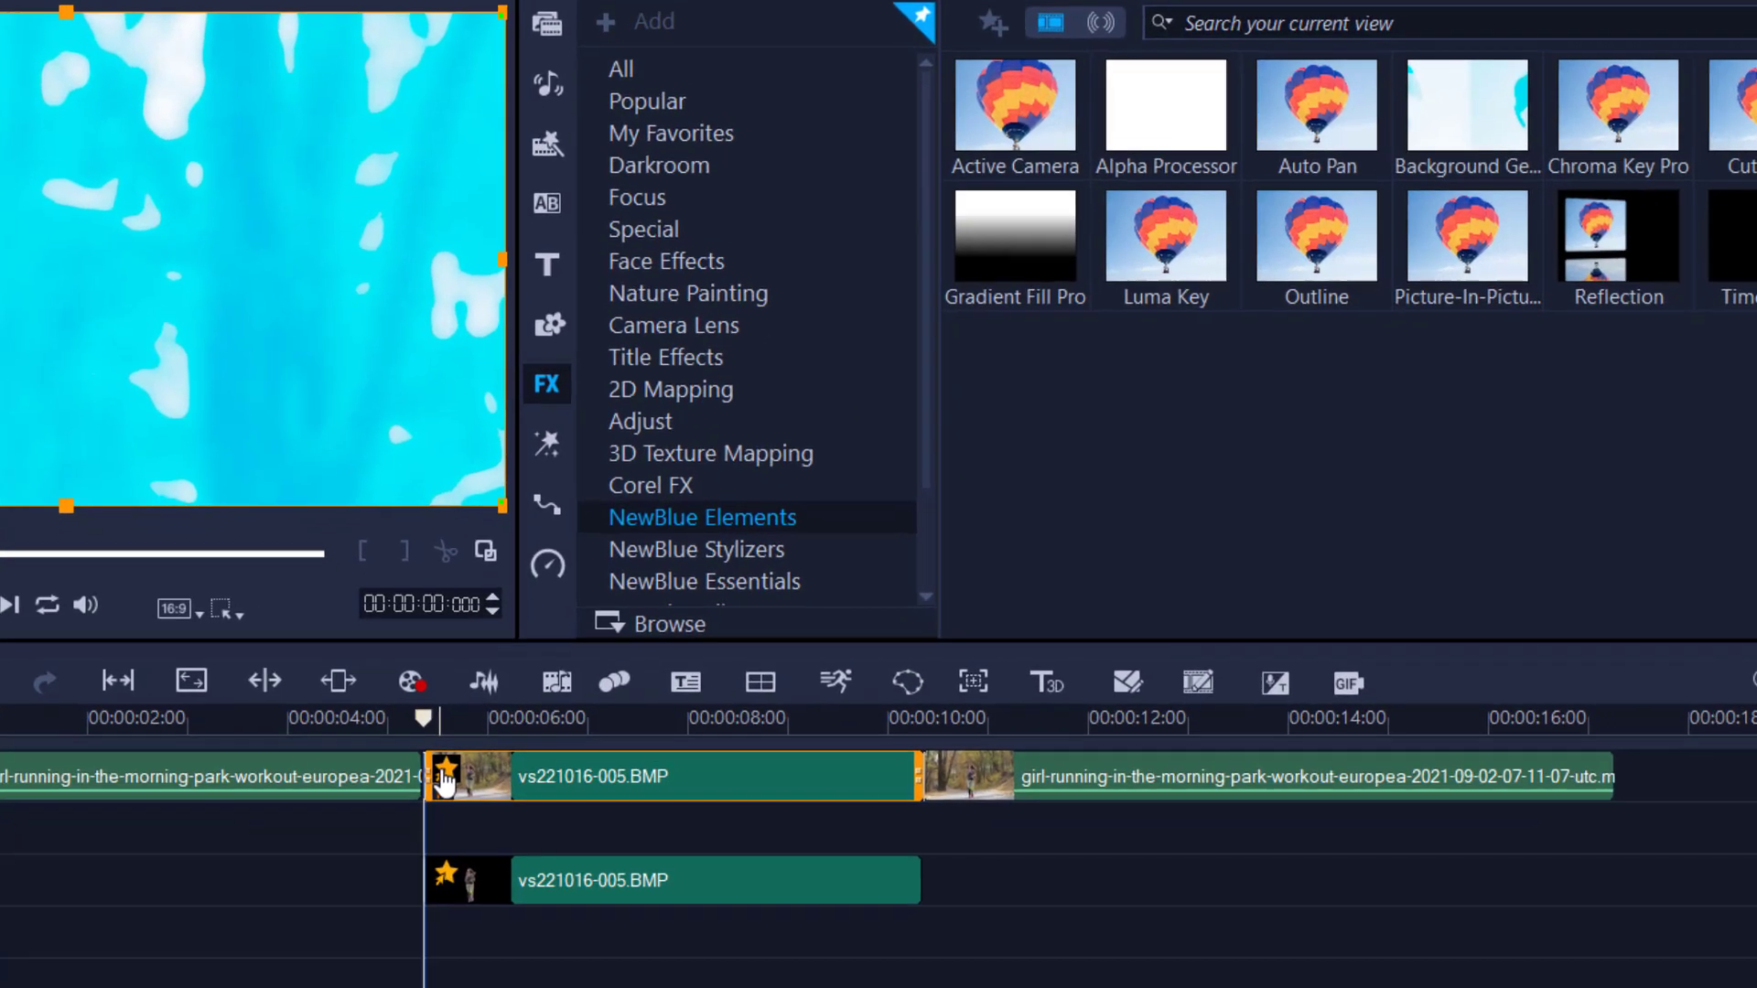
pyautogui.rightClick(456, 791)
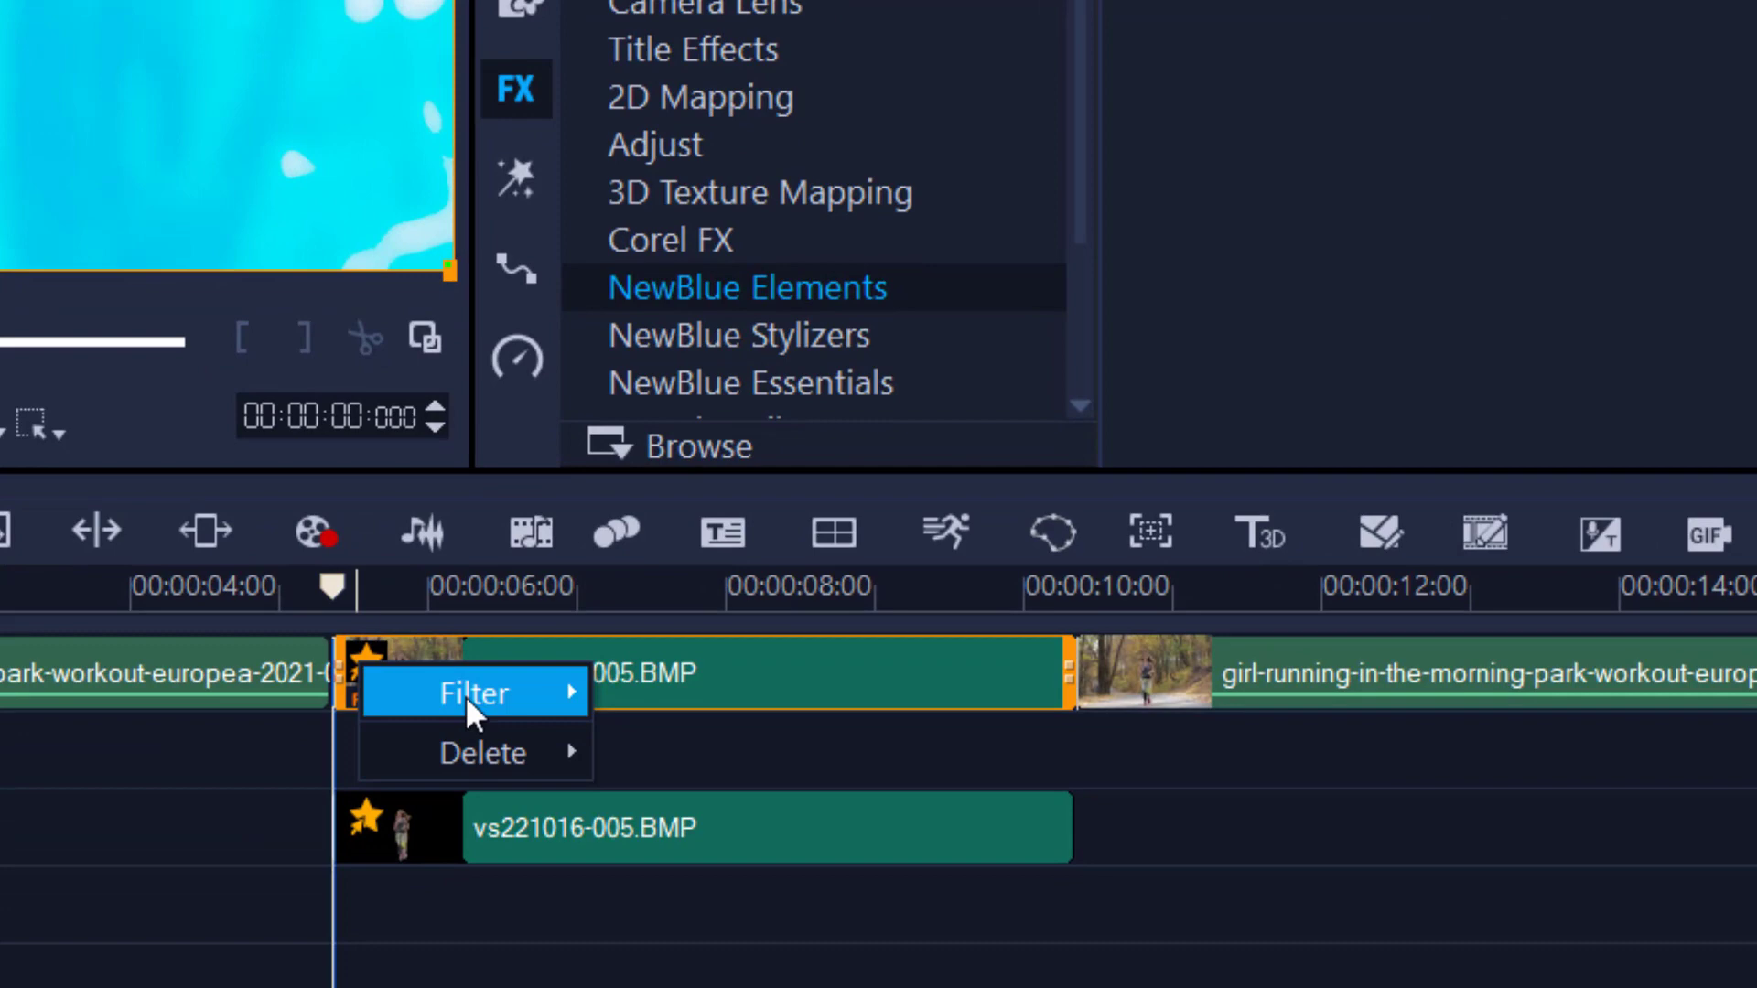
# - Reset the Background Generator to None and raise its Blur to 16.5
pyautogui.moveTo(465, 695)
pyautogui.click(814, 707)
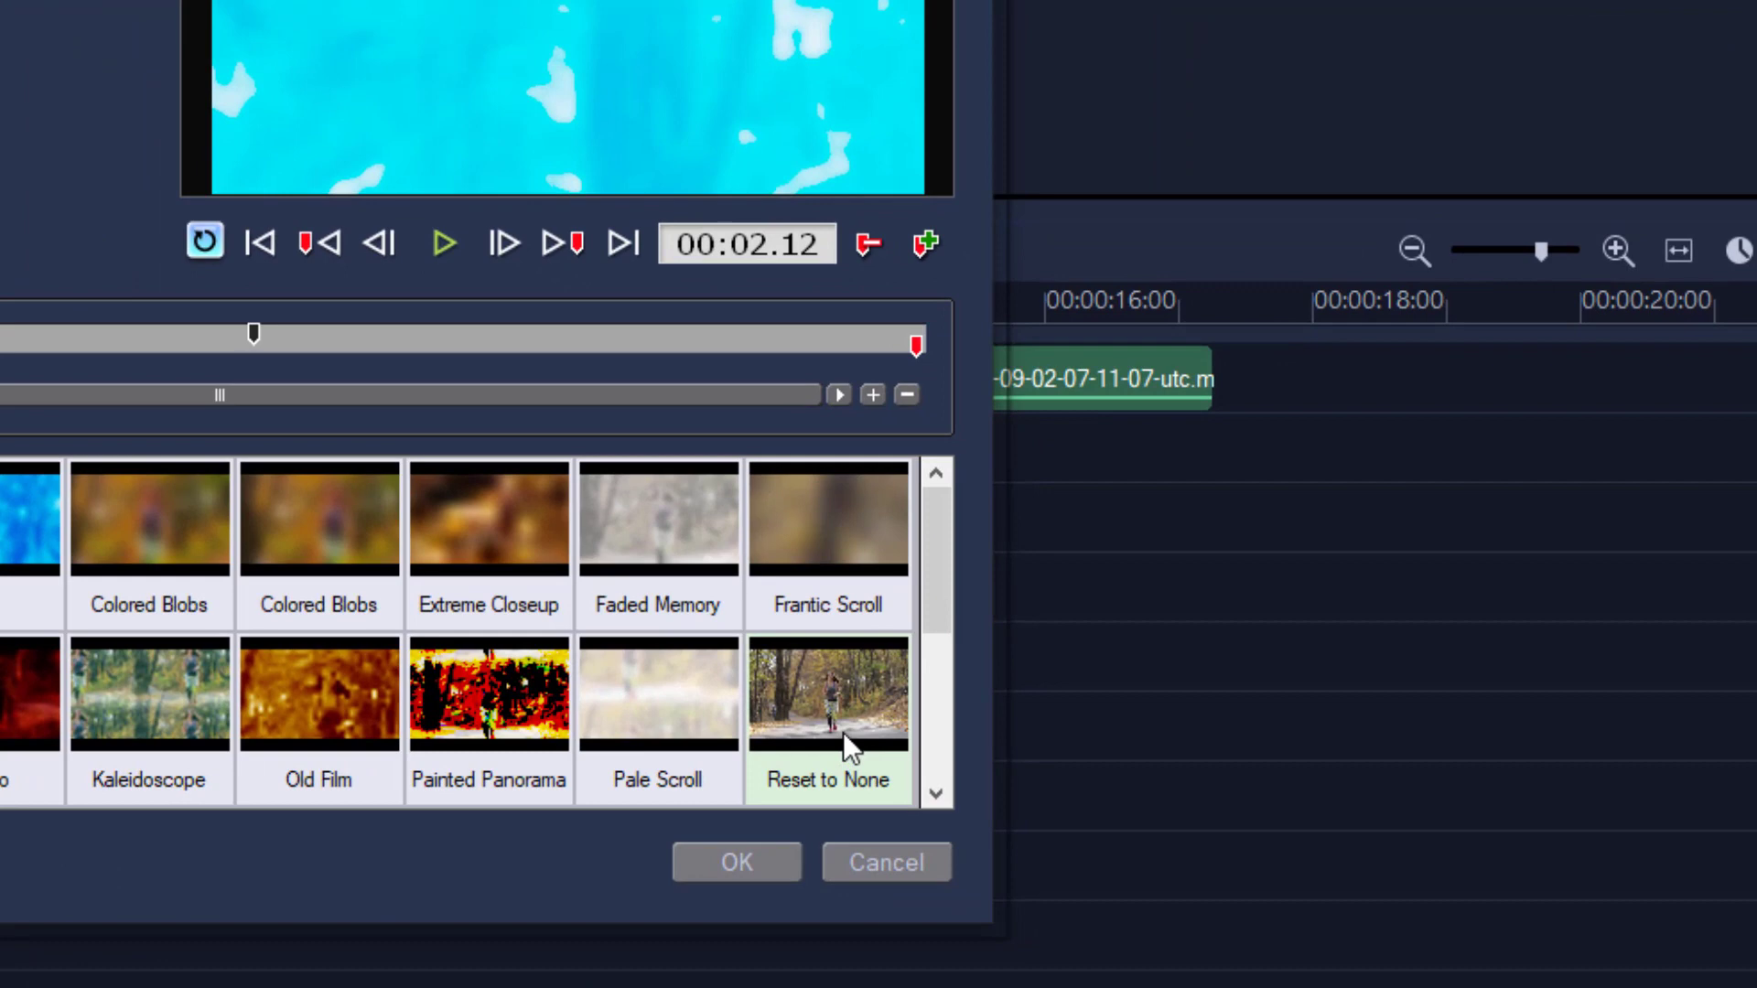
pyautogui.click(843, 732)
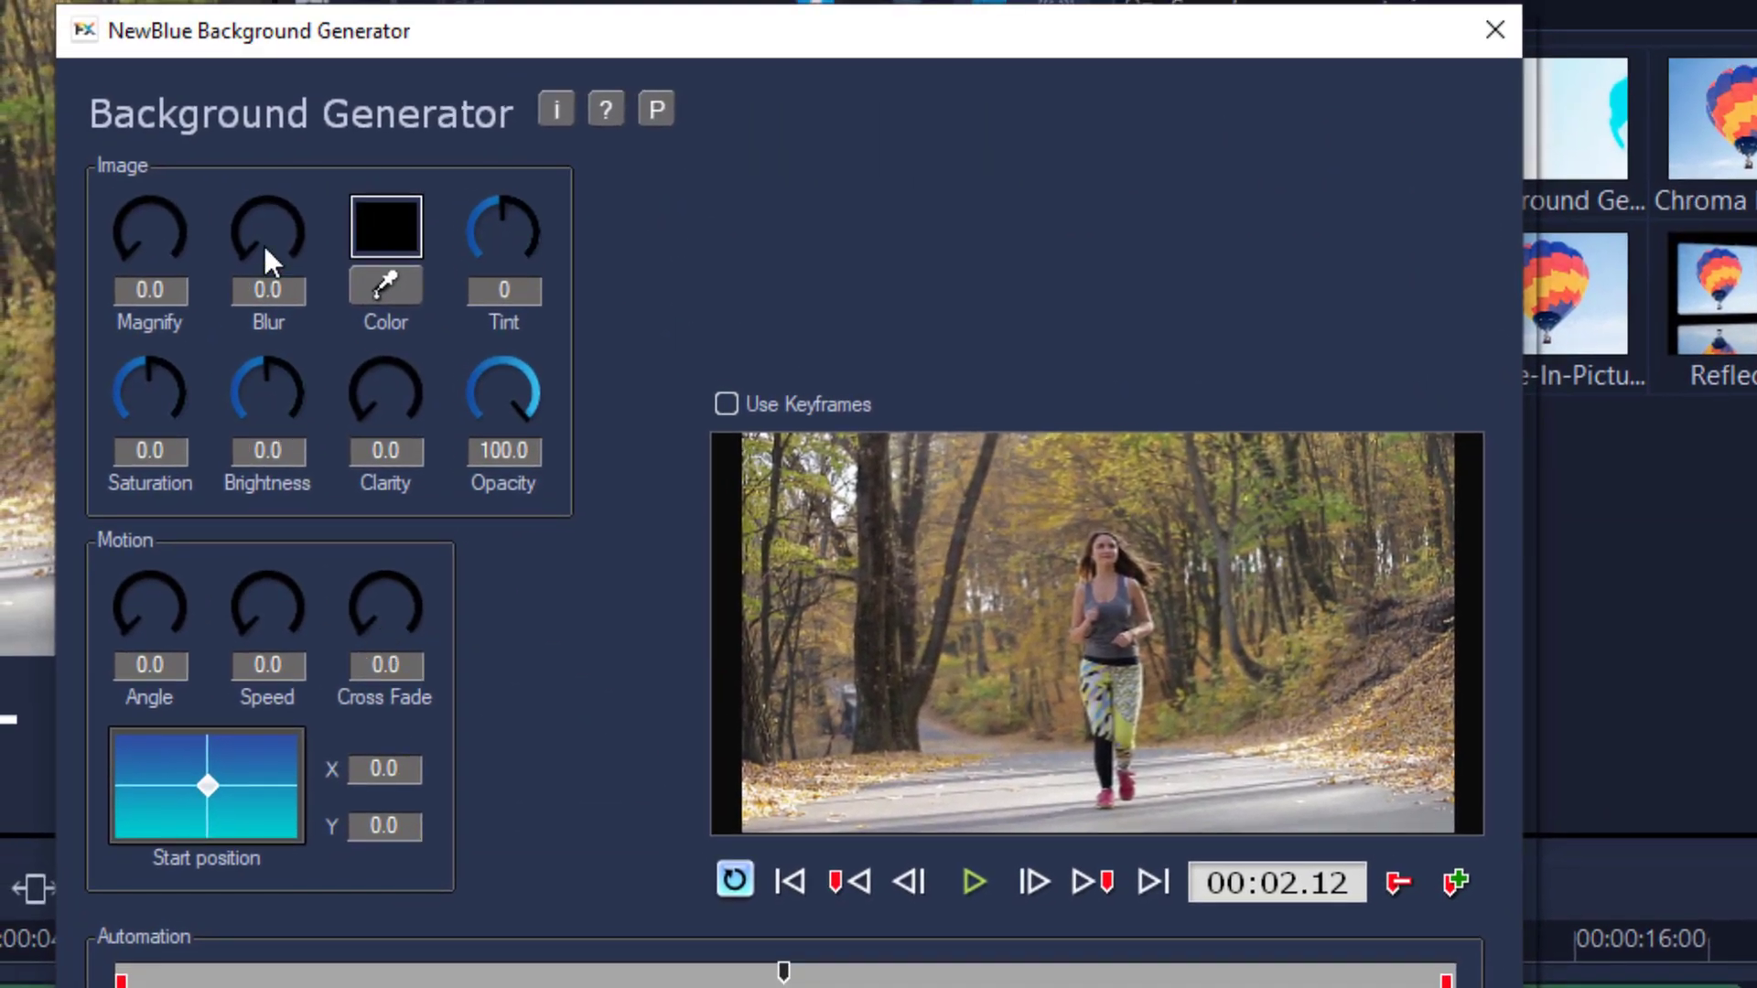
pyautogui.moveTo(266, 229); pyautogui.dragTo(261, 177)
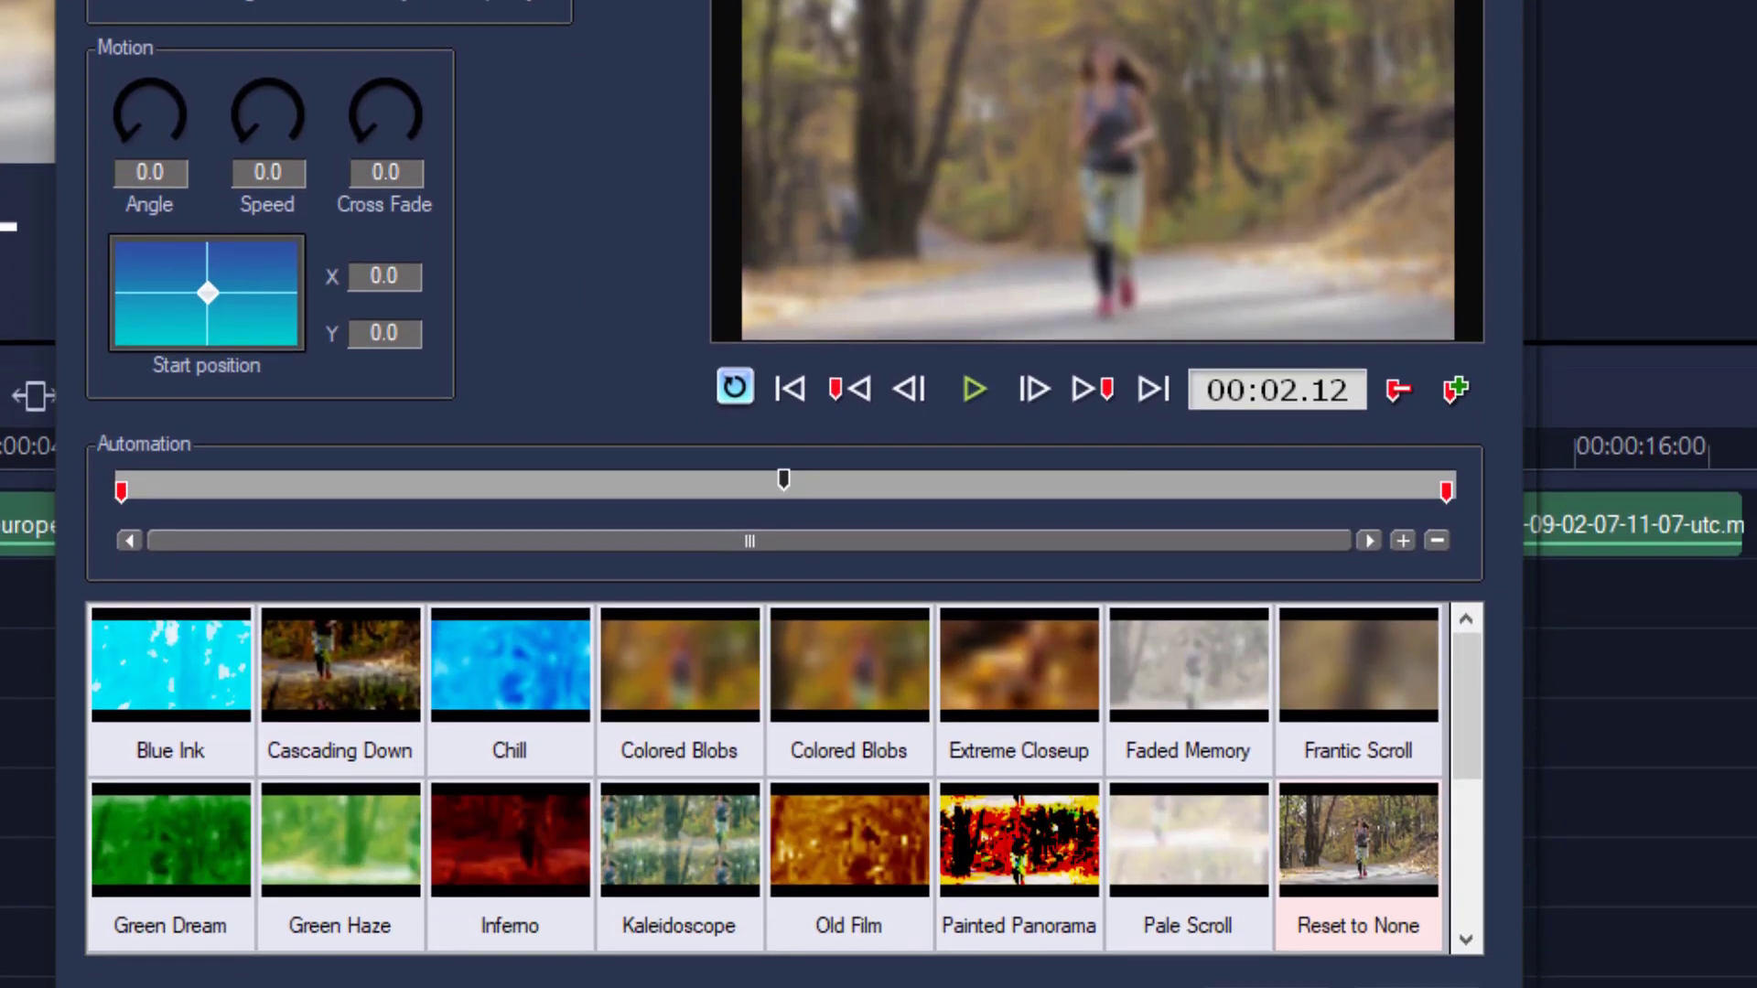
pyautogui.press('Return')
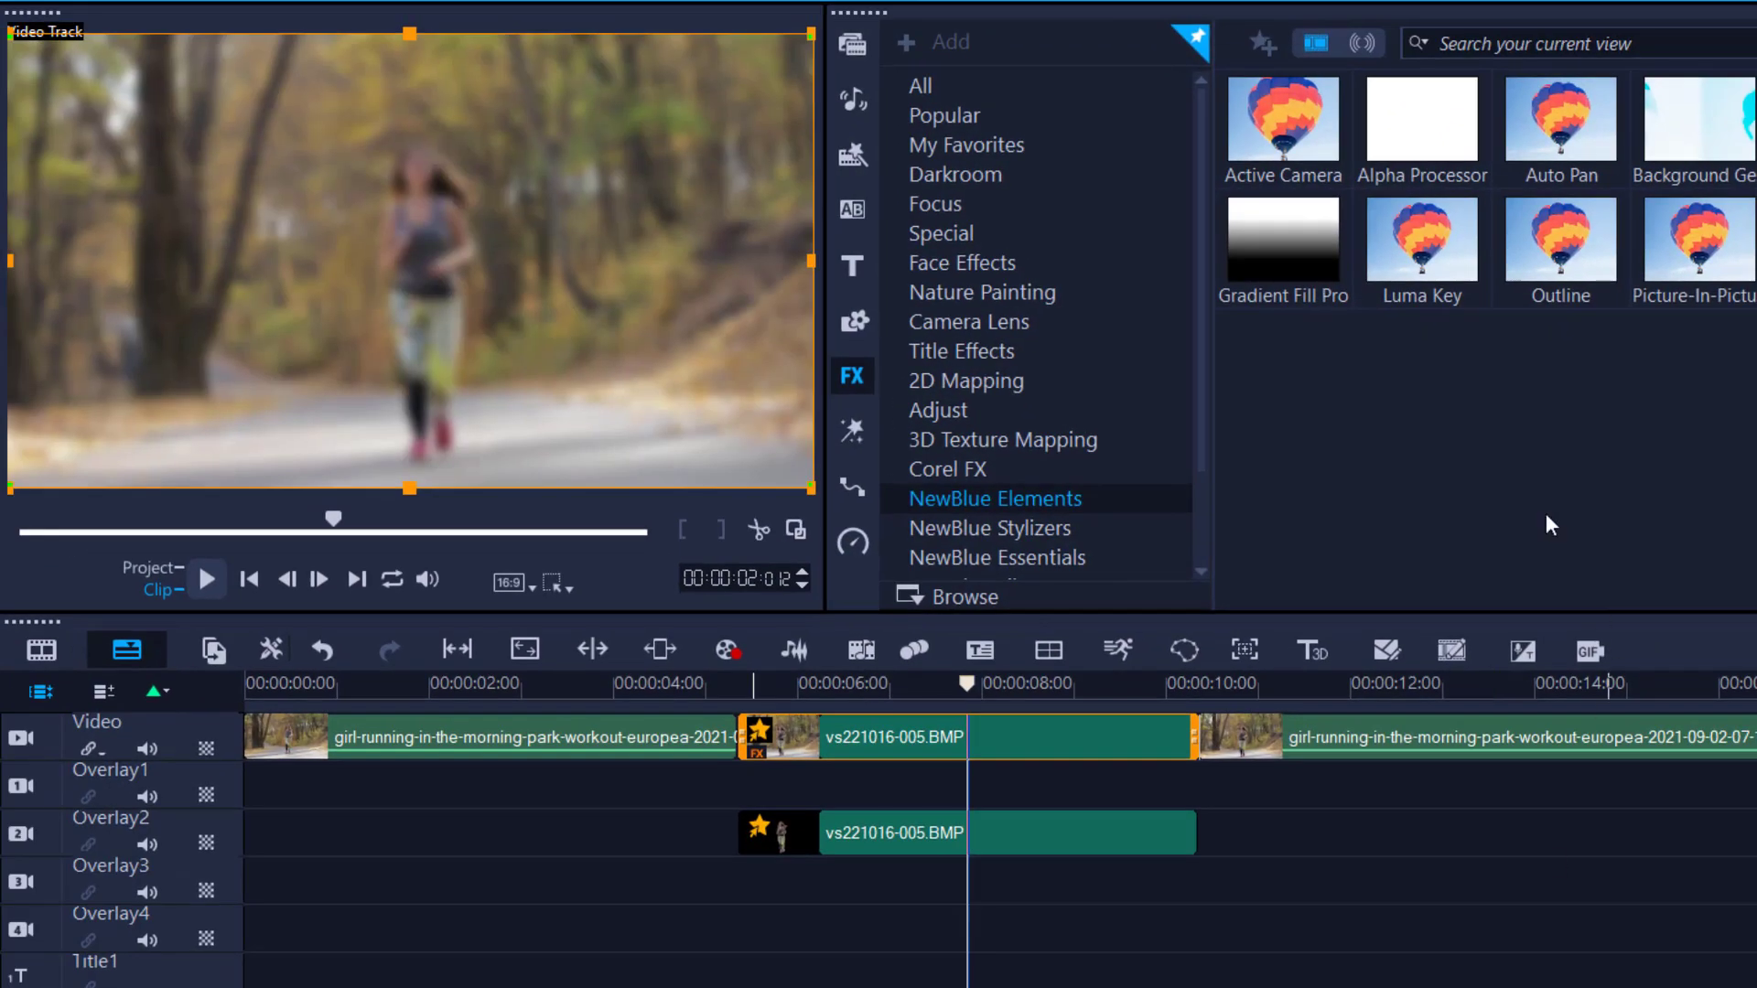
# - Drag Selective Color from the NewBlue Filters category onto the Video-track freeze frame
pyautogui.click(1045, 528)
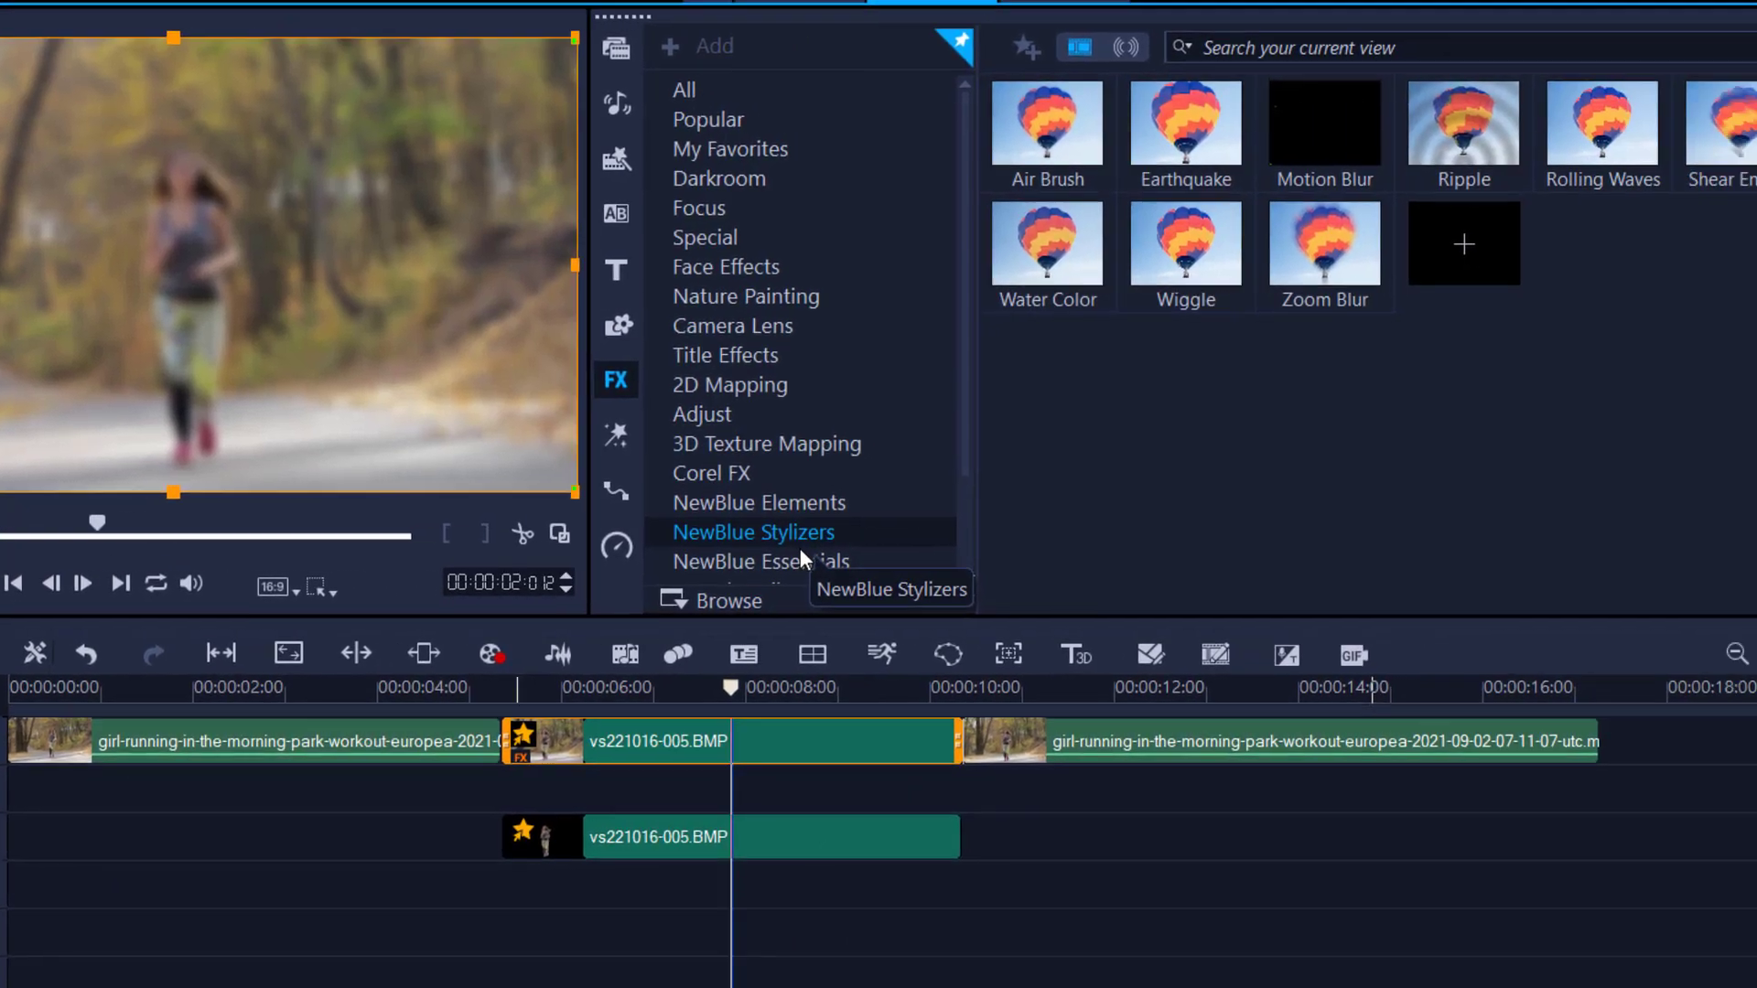
pyautogui.click(1032, 554)
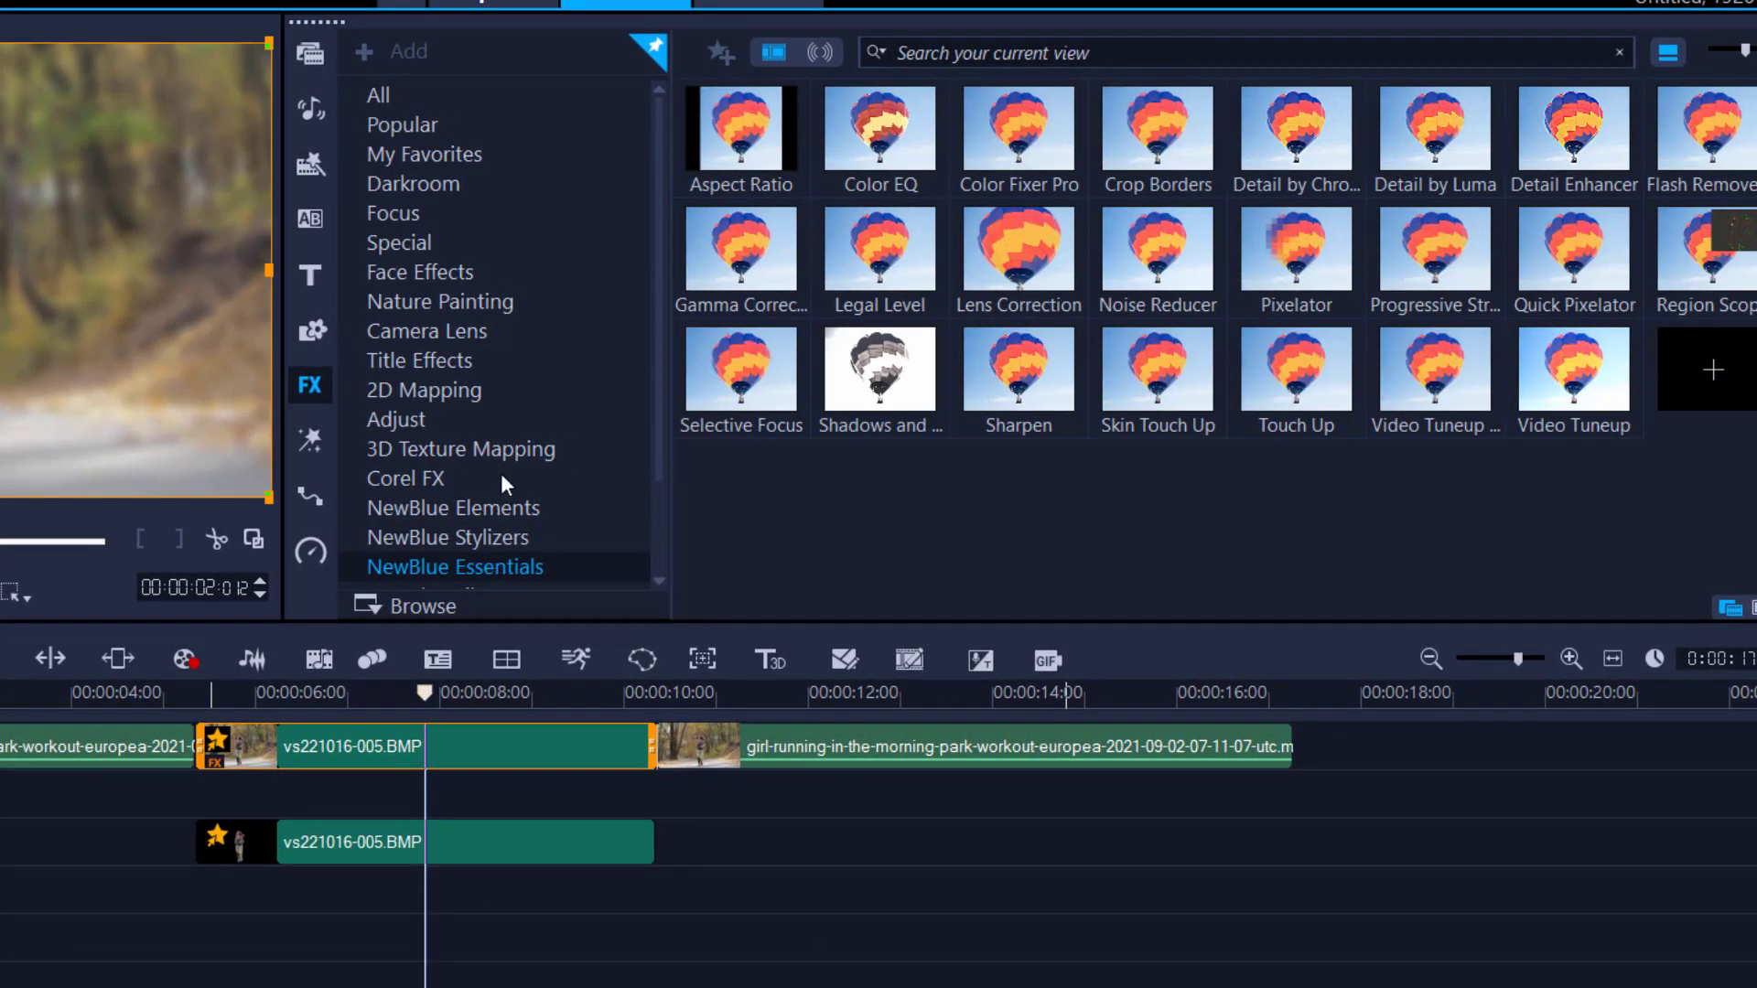
pyautogui.scroll(-3, 485, 531)
pyautogui.click(473, 505)
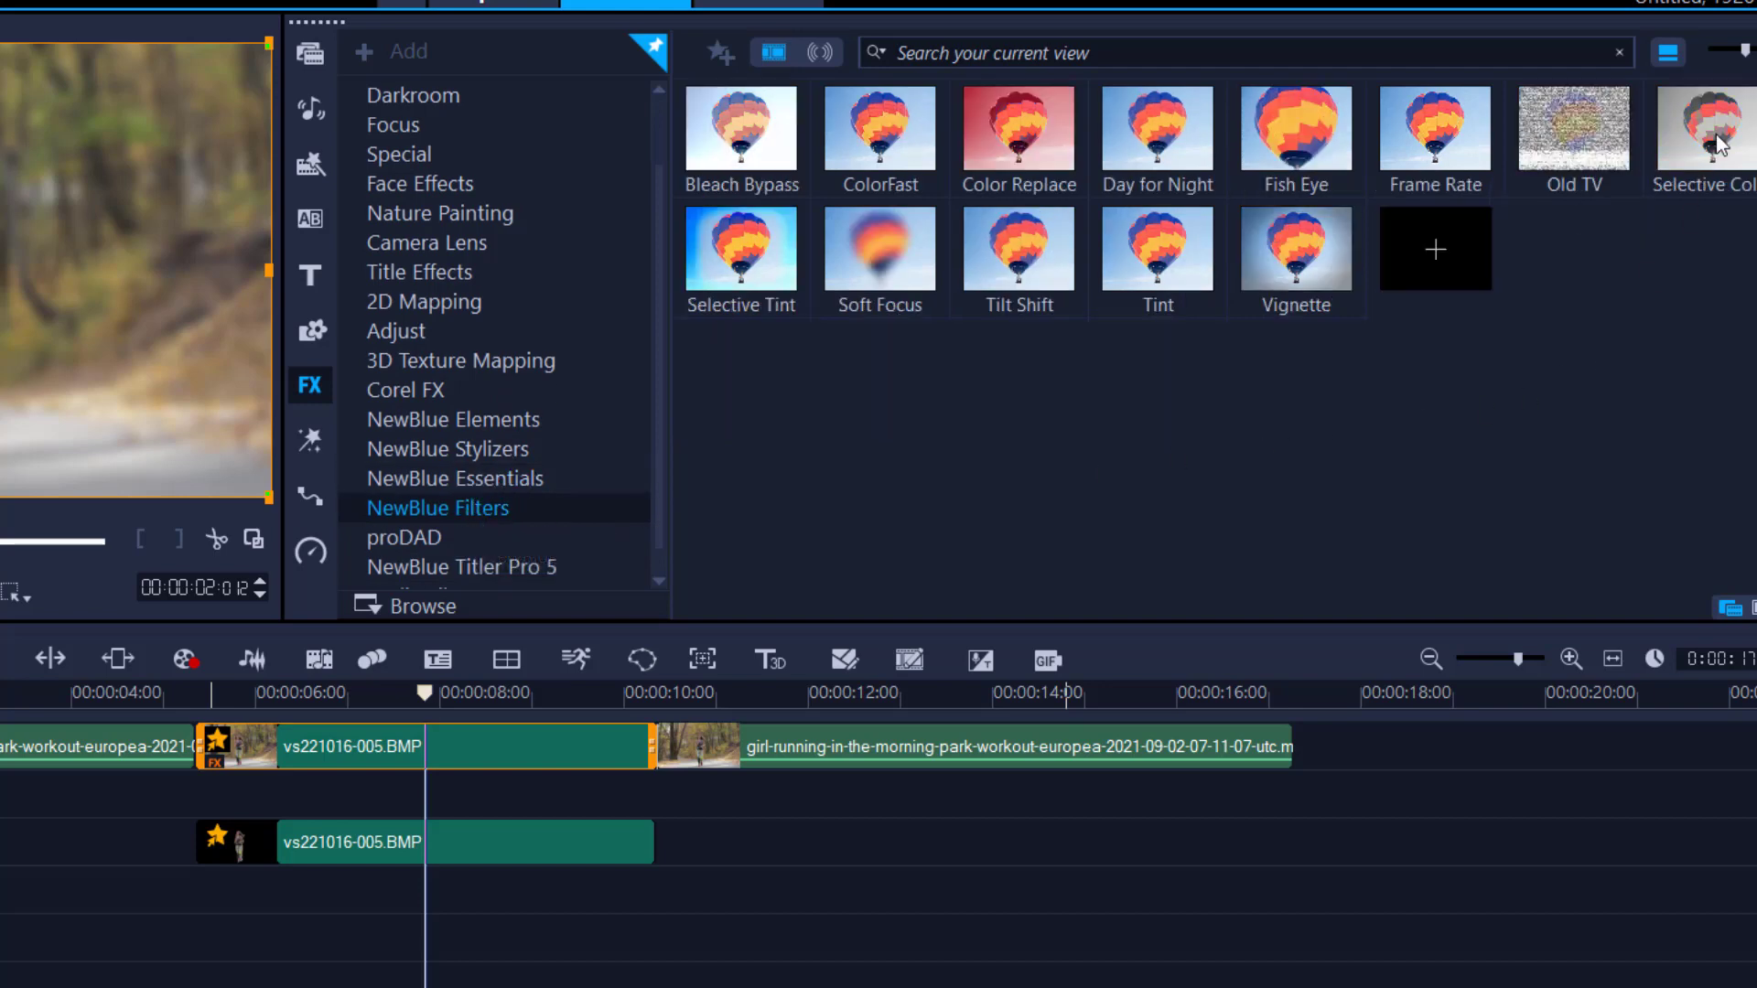
pyautogui.moveTo(1721, 144); pyautogui.dragTo(489, 732)
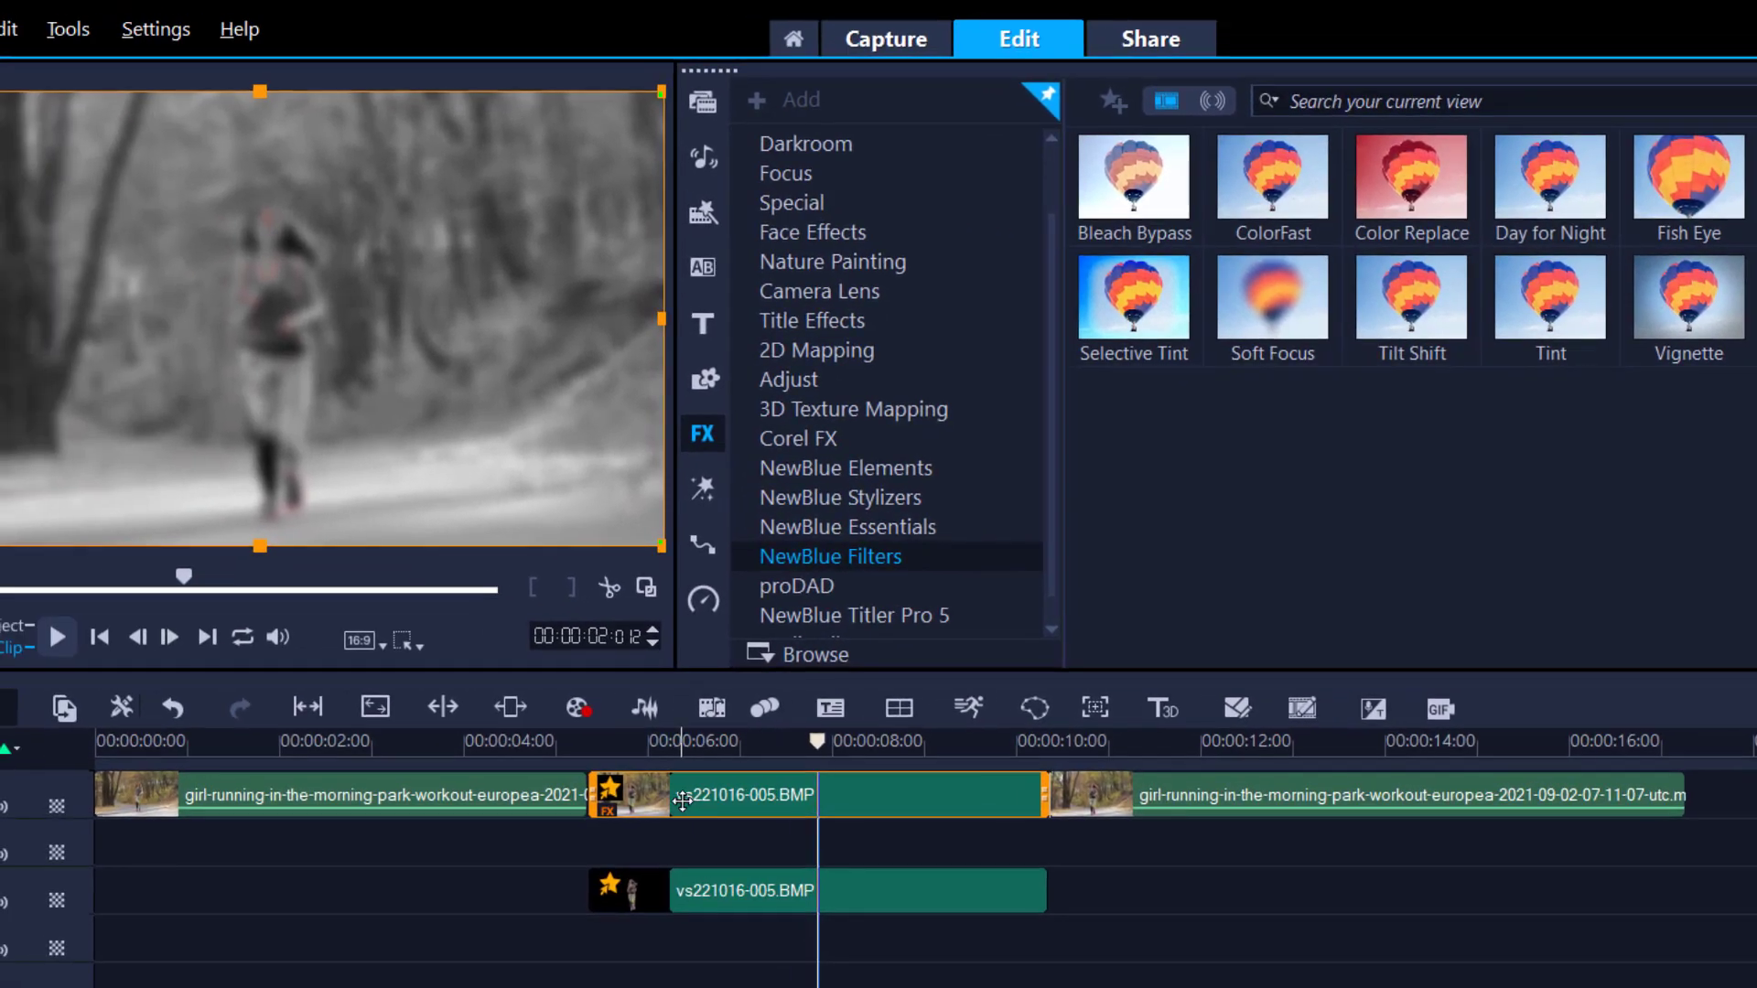
# - Set the Selective Color filter's First Color to pure red
pyautogui.click(617, 793)
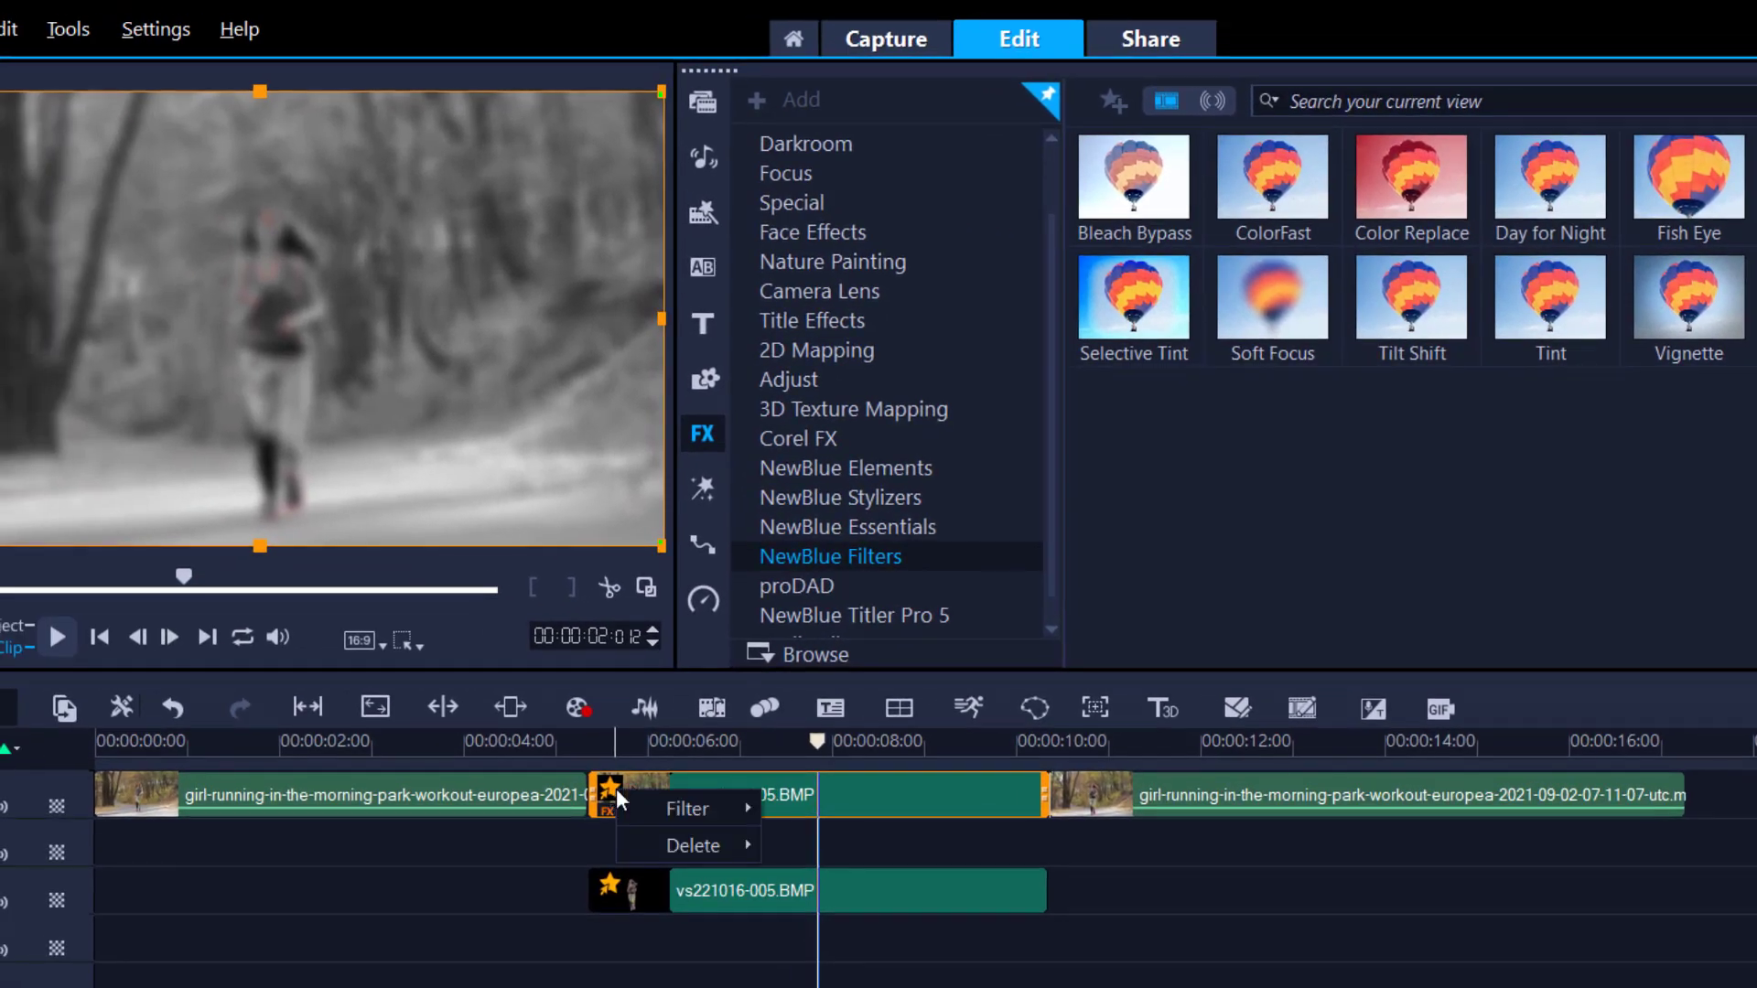
pyautogui.moveTo(671, 809)
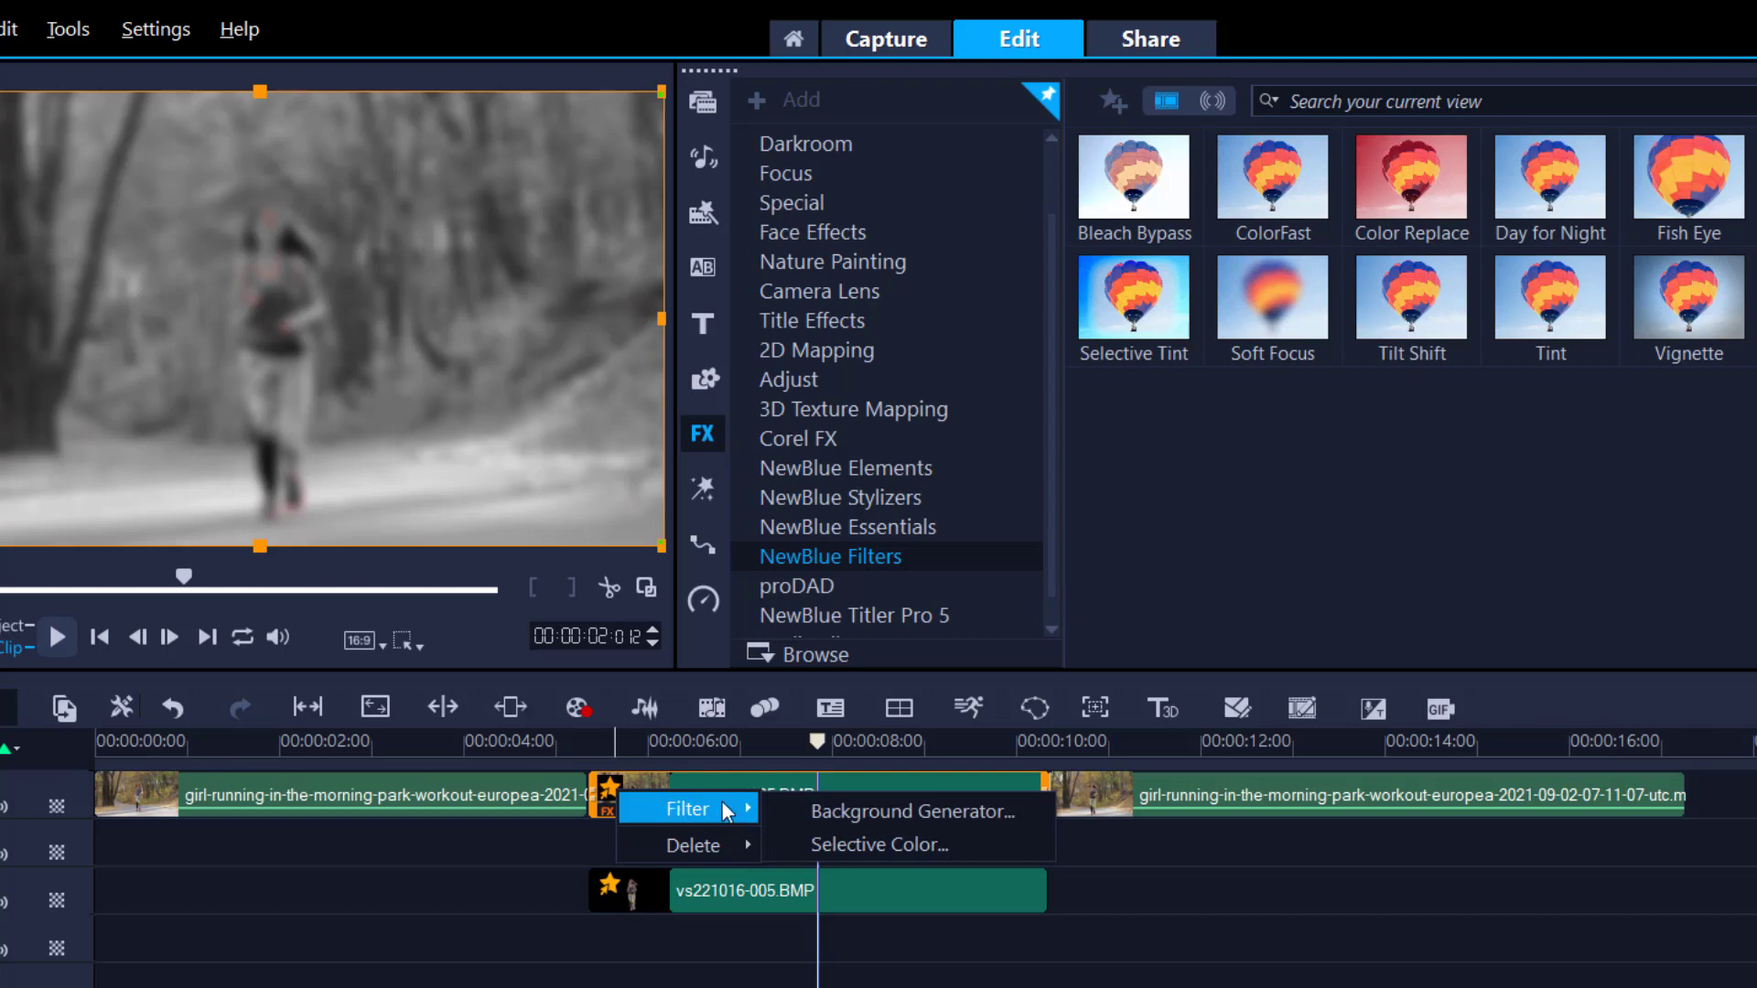
pyautogui.click(878, 812)
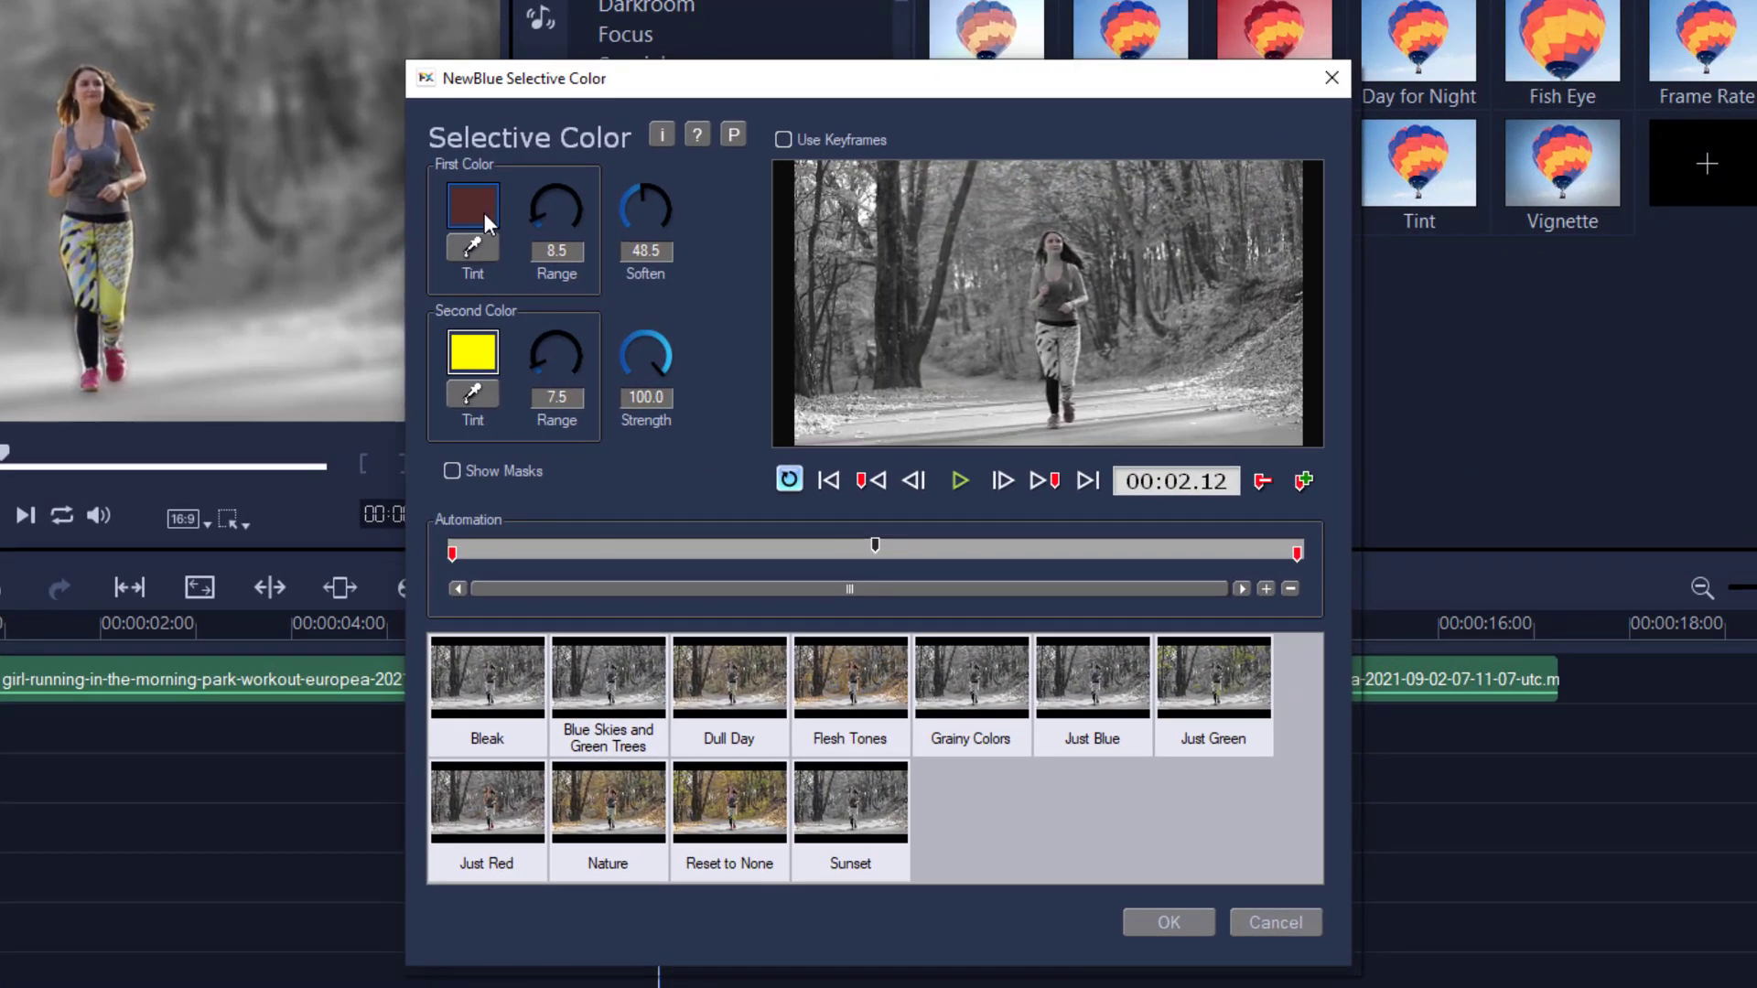
pyautogui.click(485, 212)
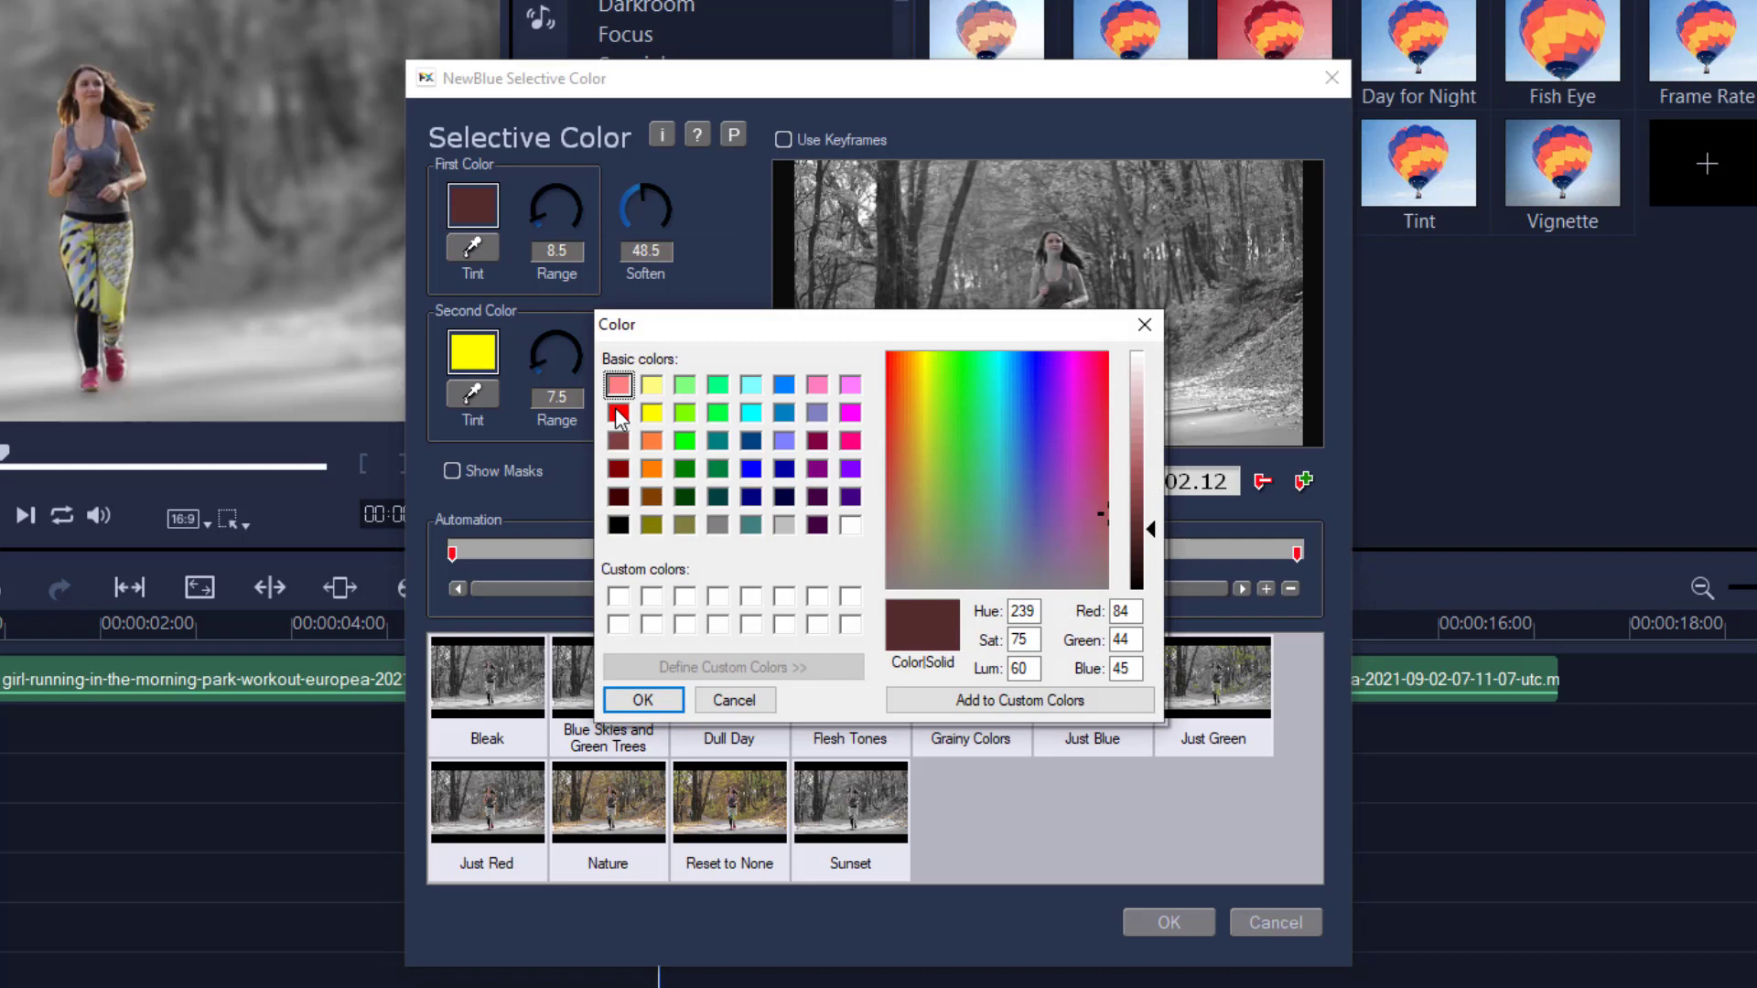
pyautogui.click(618, 412)
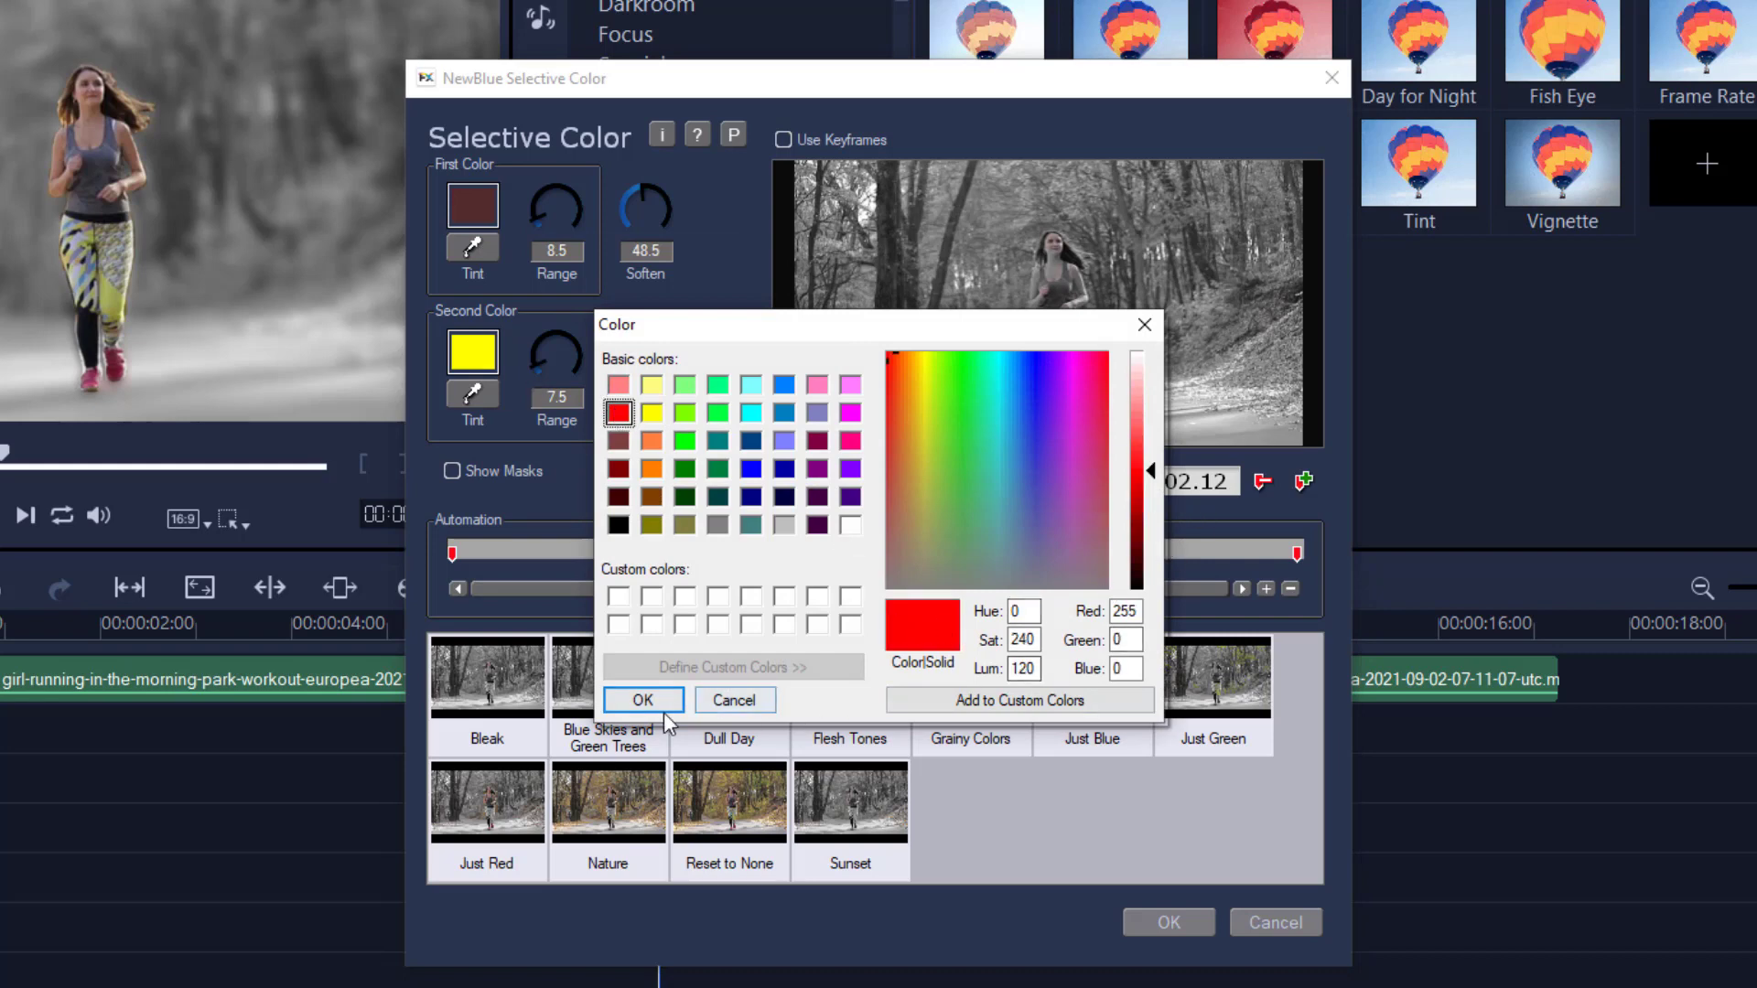
pyautogui.click(663, 710)
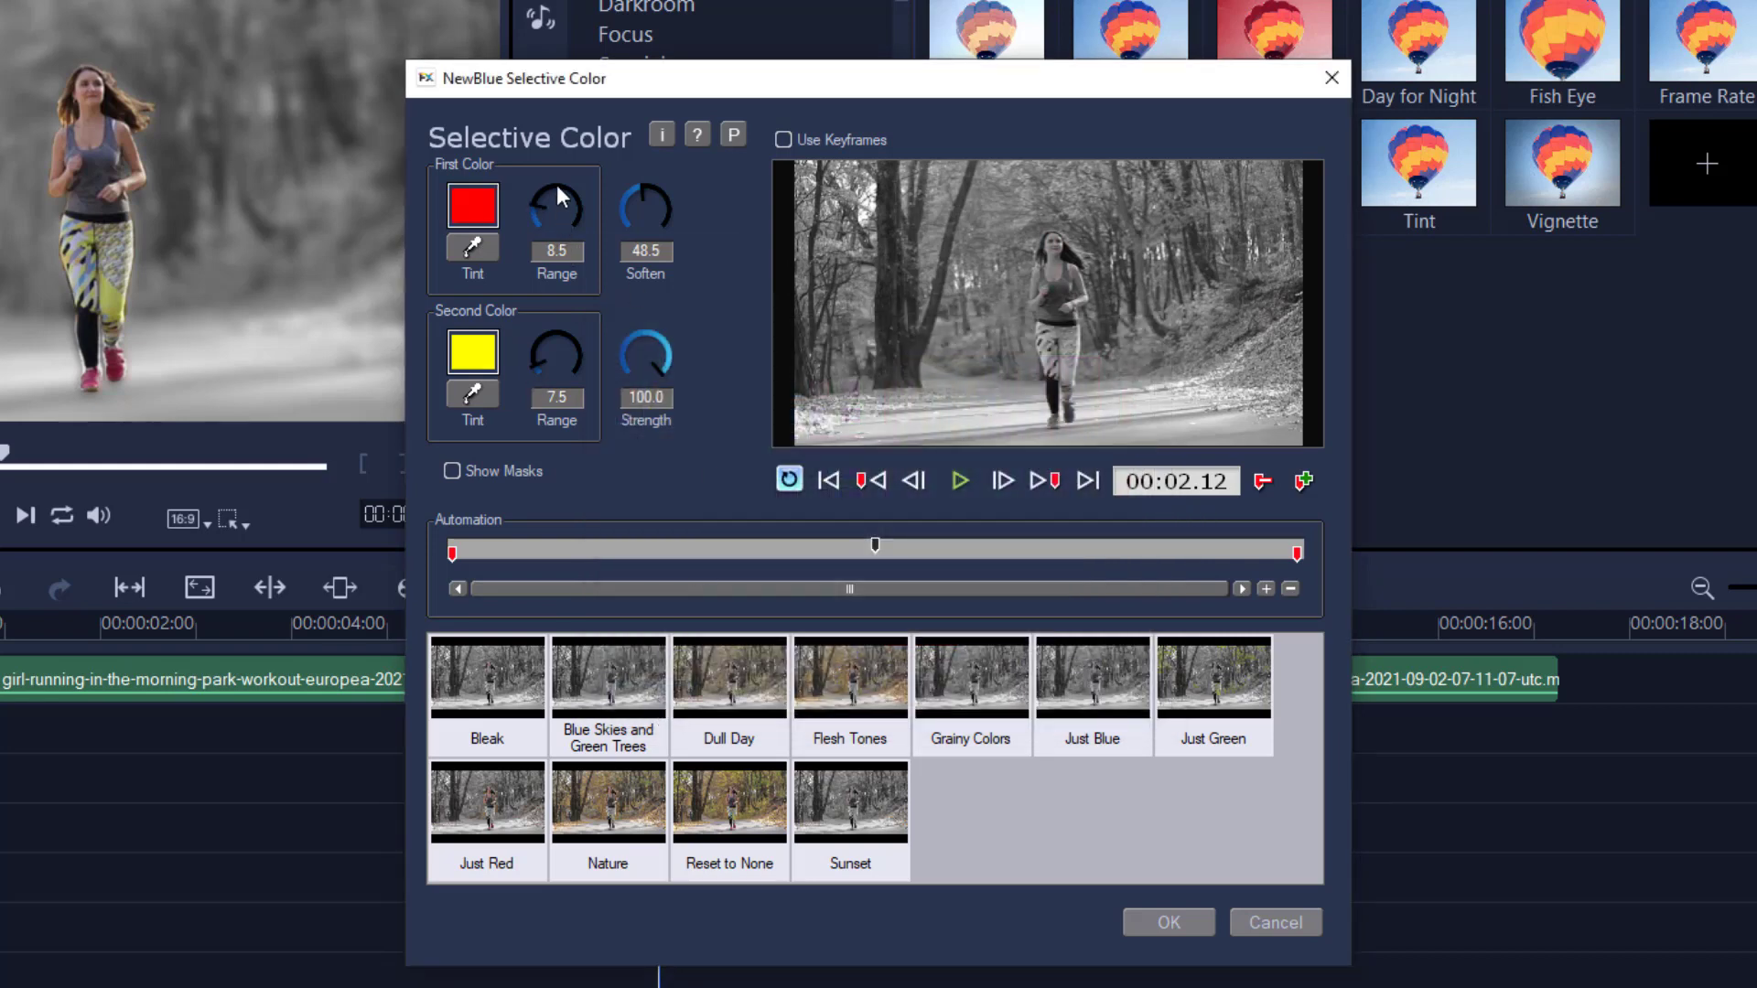
# - Widen both kept colours' ranges, the first to 46.5, and save the settings
pyautogui.moveTo(560, 176); pyautogui.dragTo(562, 163)
pyautogui.moveTo(556, 357); pyautogui.dragTo(560, 346)
pyautogui.moveTo(543, 365); pyautogui.dragTo(545, 353)
pyautogui.click(1157, 919)
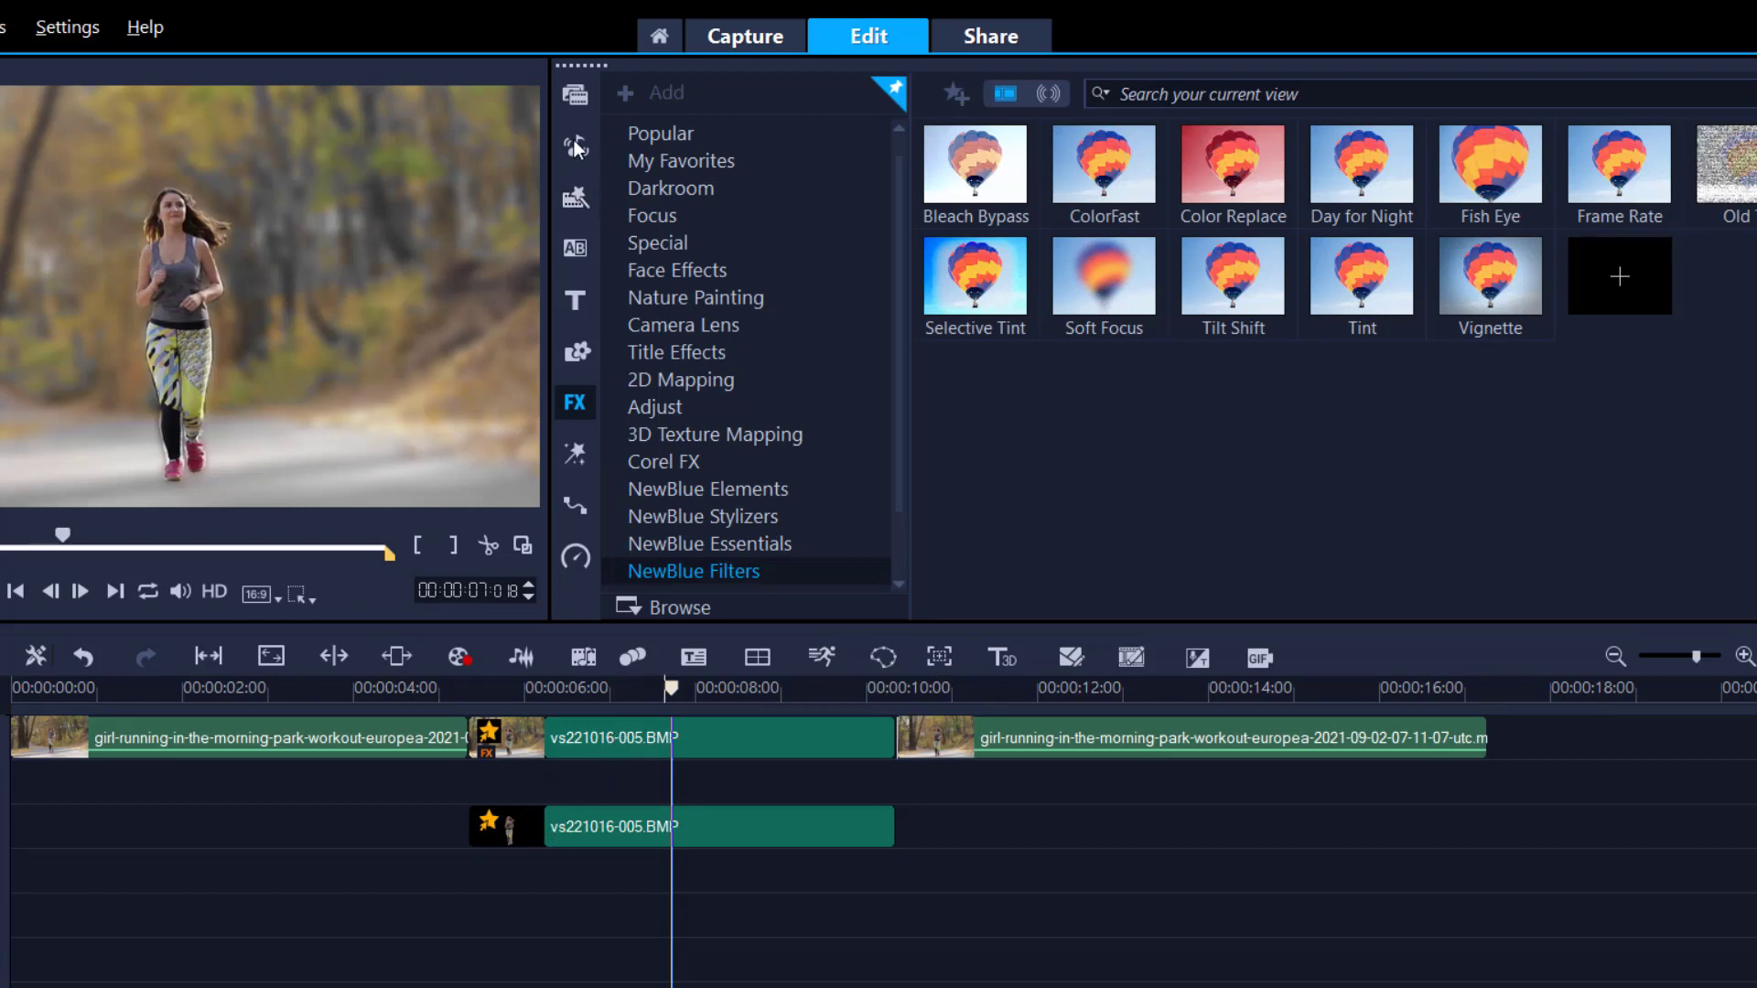
# - Import Ink_04.mov into the Folder (1) media library via the Select media files dialog
pyautogui.click(569, 93)
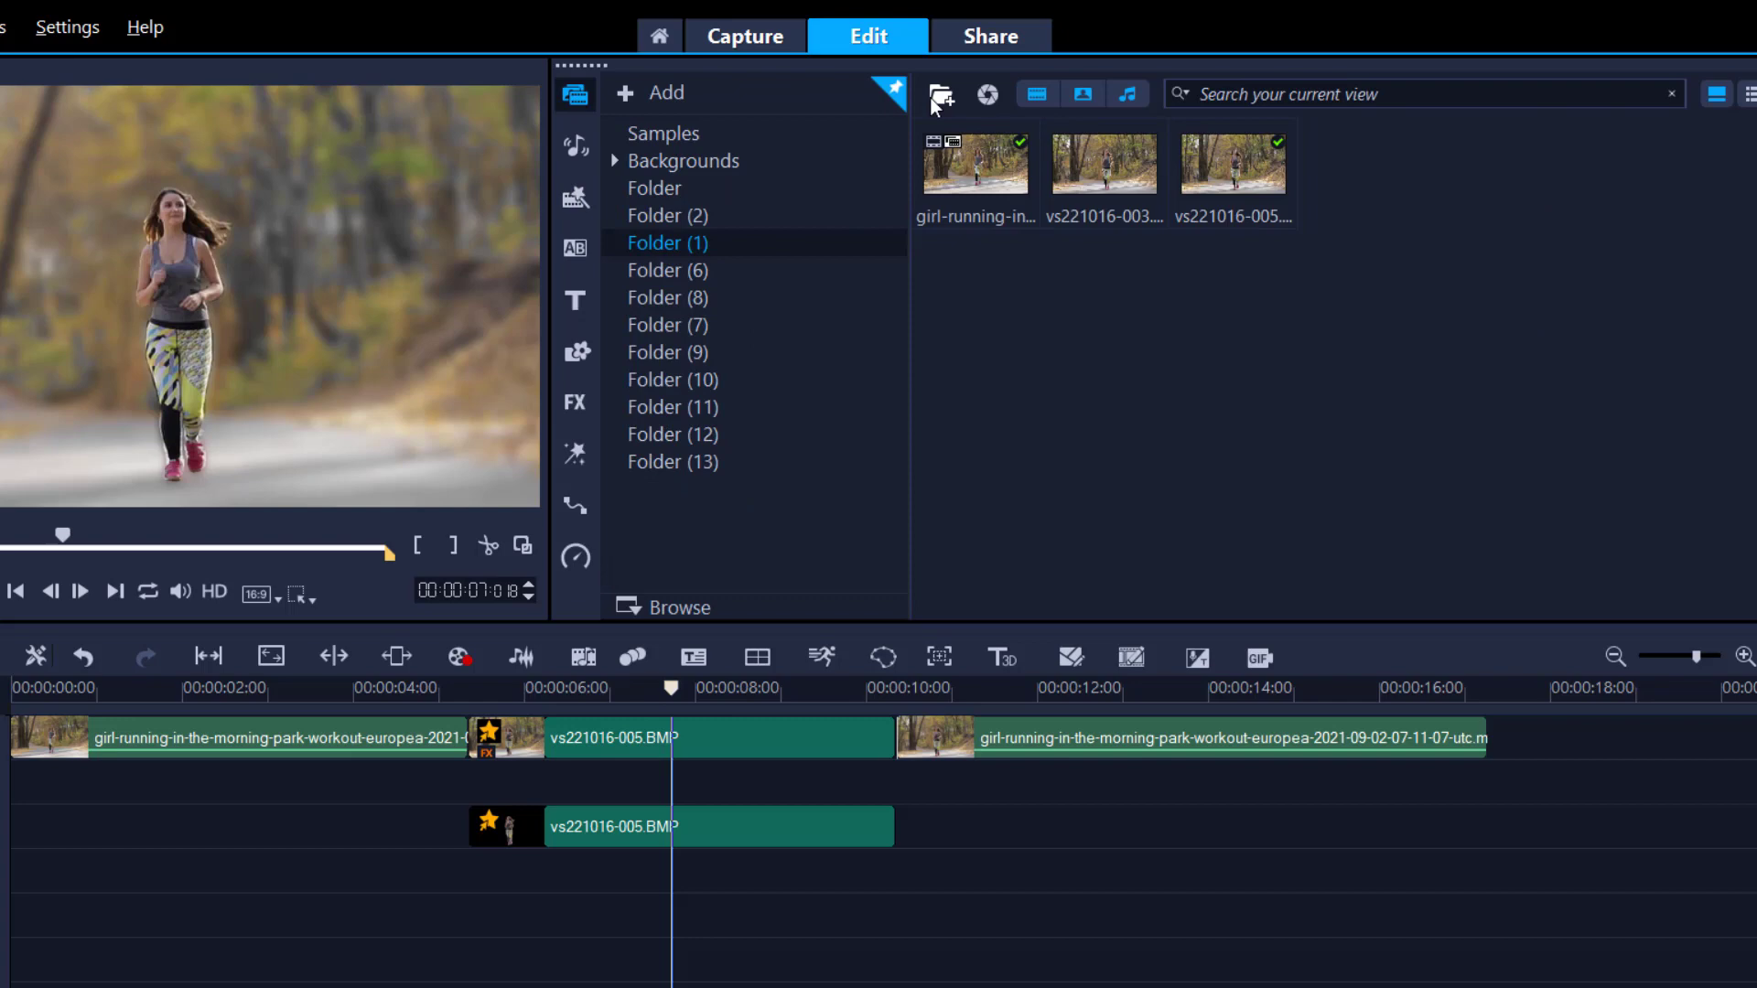
pyautogui.doubleClick(1173, 434)
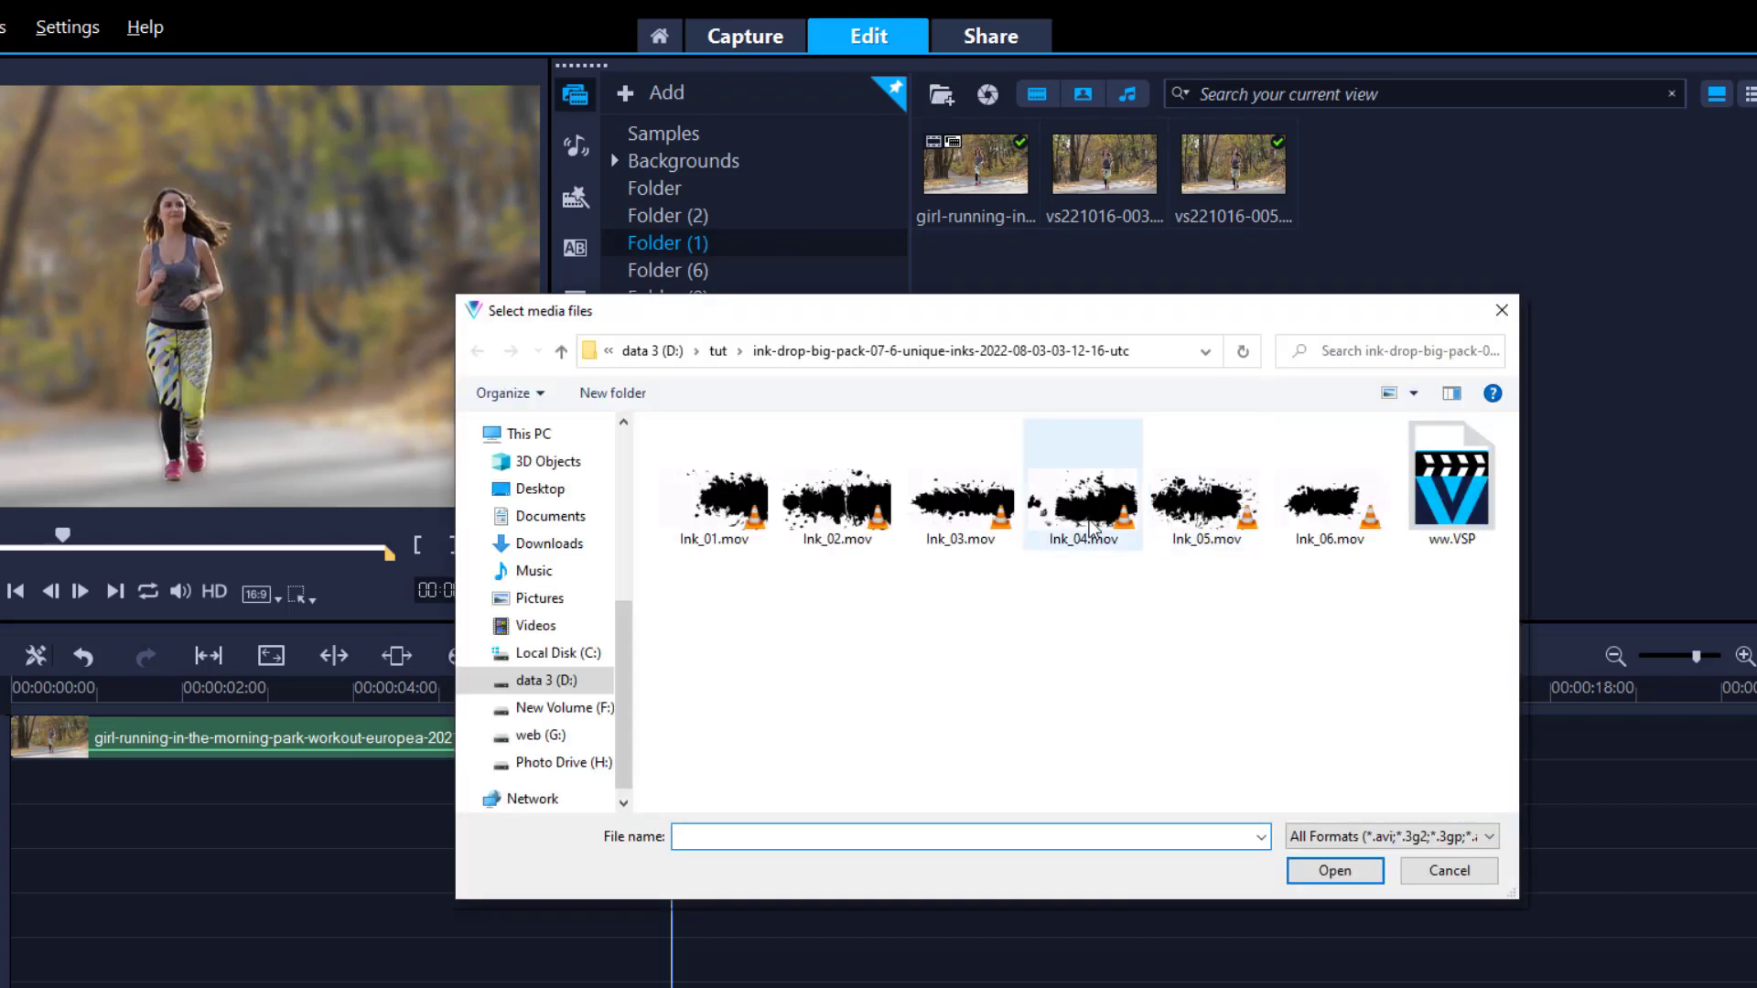
pyautogui.doubleClick(1089, 521)
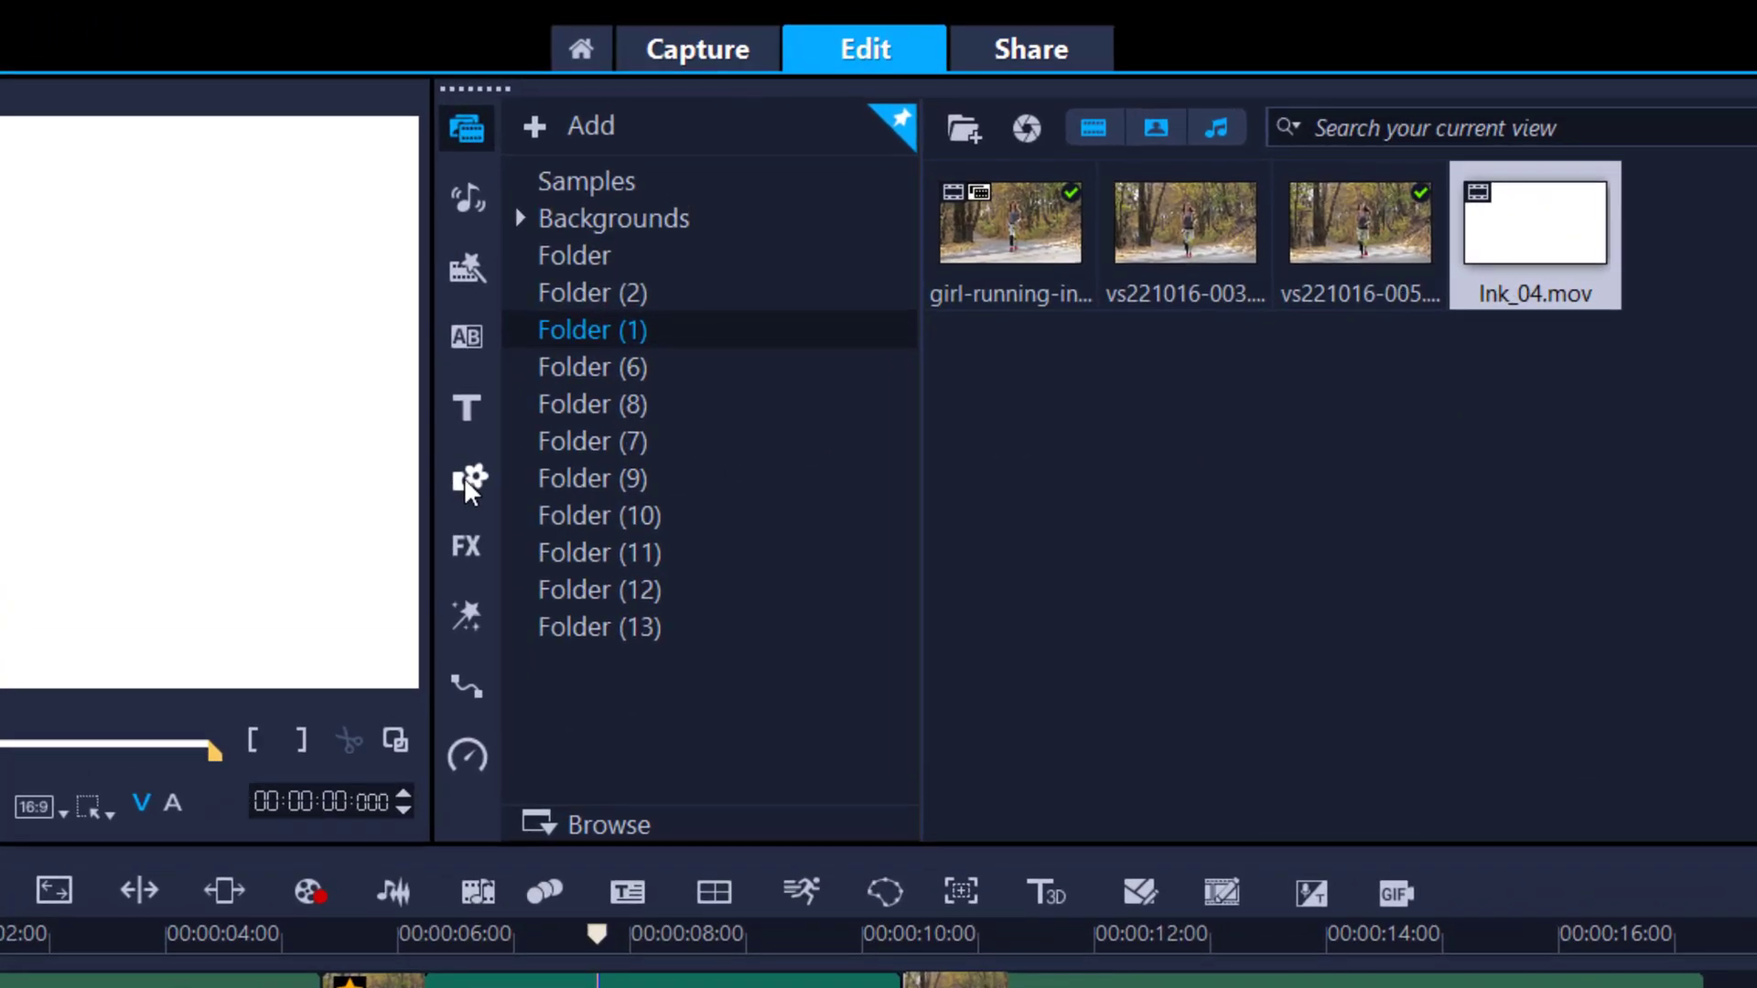
pyautogui.click(466, 478)
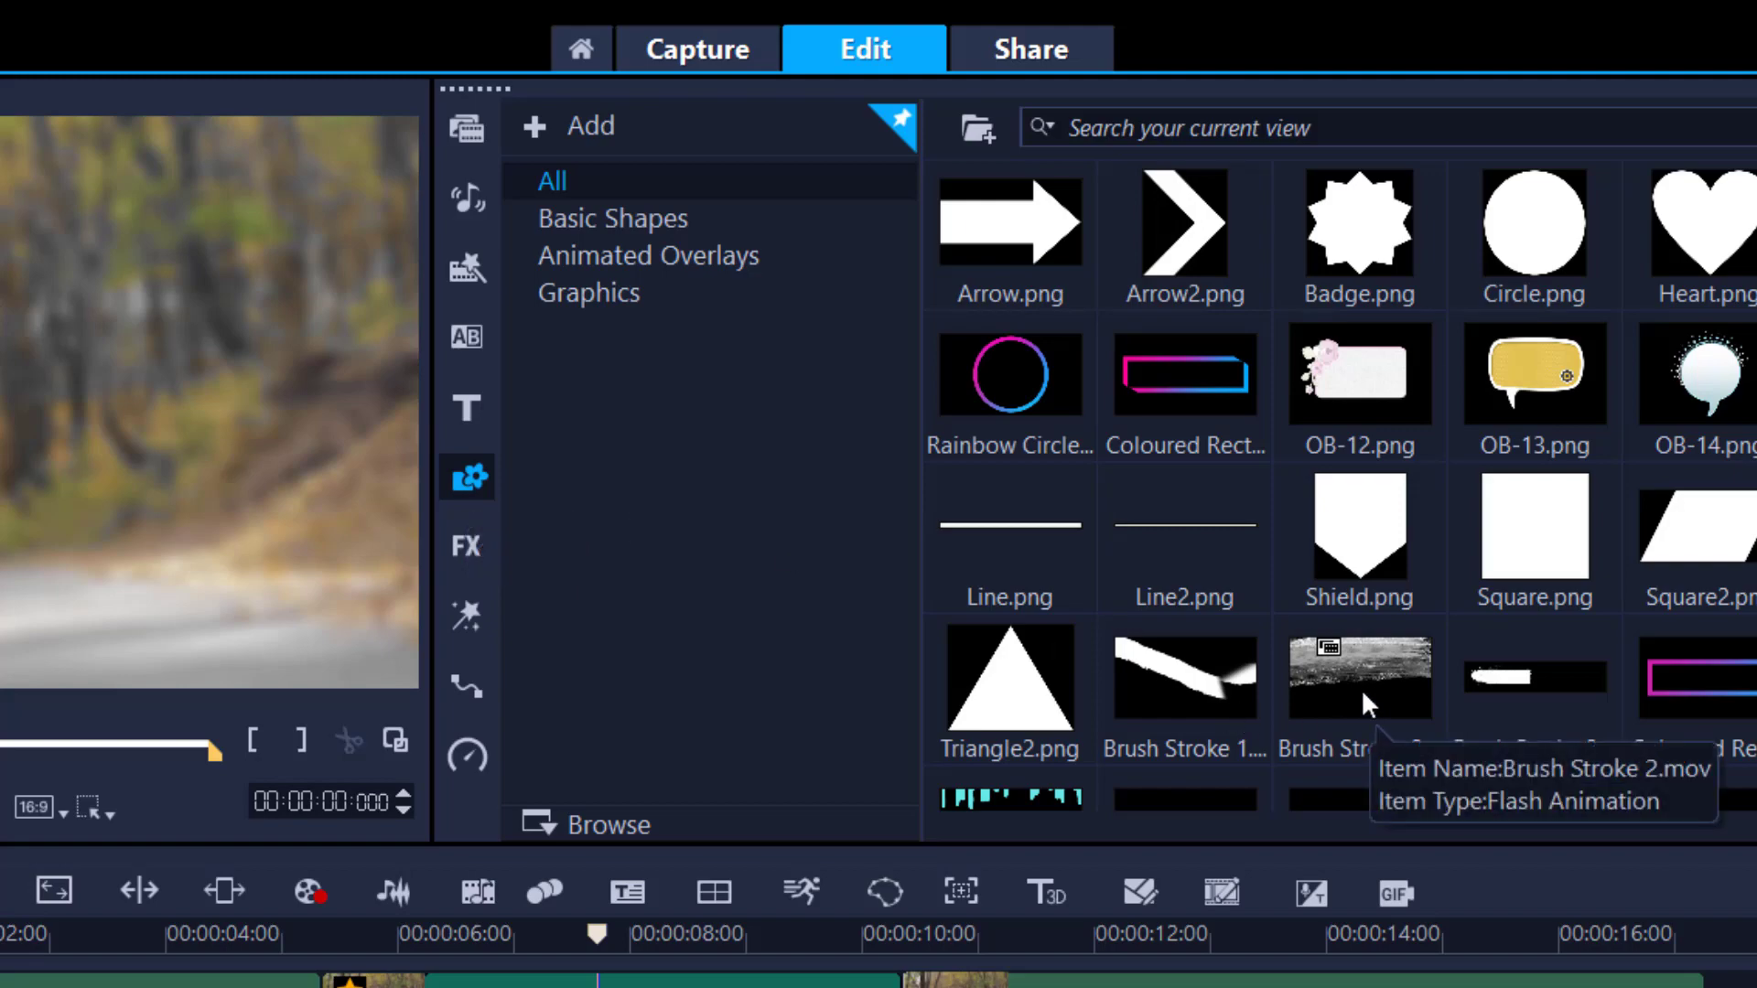
pyautogui.moveTo(1360, 689)
pyautogui.mouseDown()
pyautogui.moveTo(824, 915)
pyautogui.moveTo(374, 987)
pyautogui.mouseUp()
pyautogui.moveTo(473, 856); pyautogui.dragTo(476, 860)
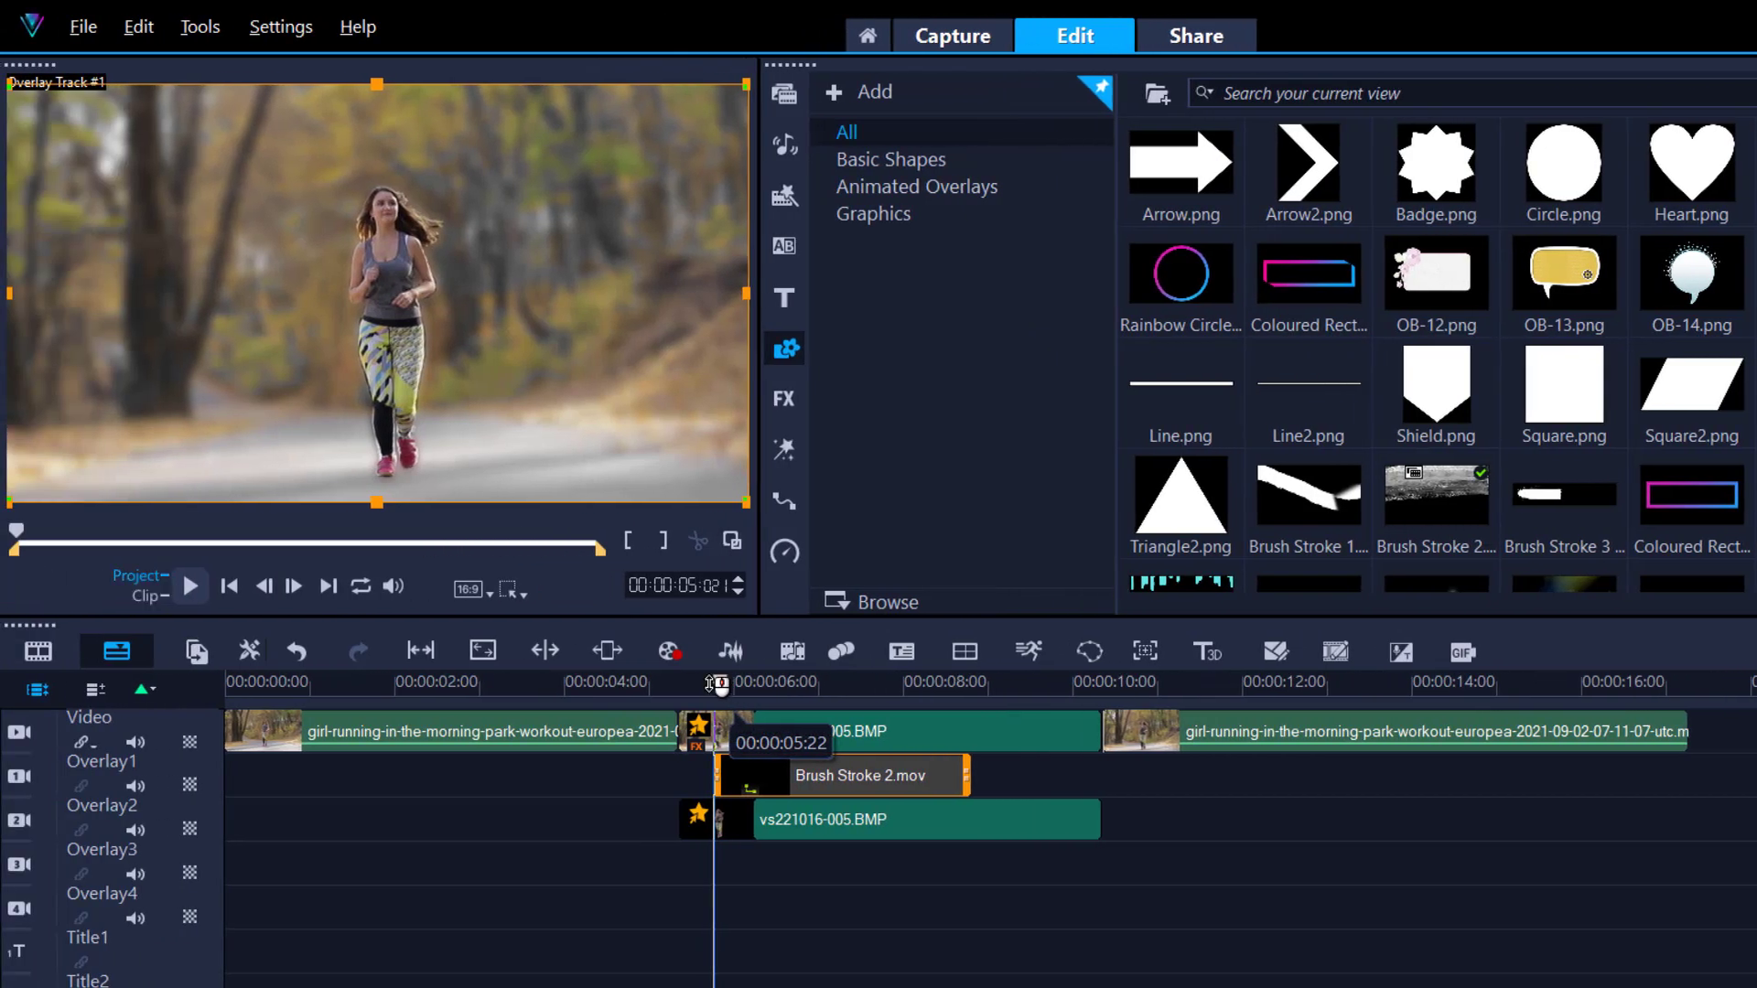
pyautogui.click(482, 715)
pyautogui.press('space')
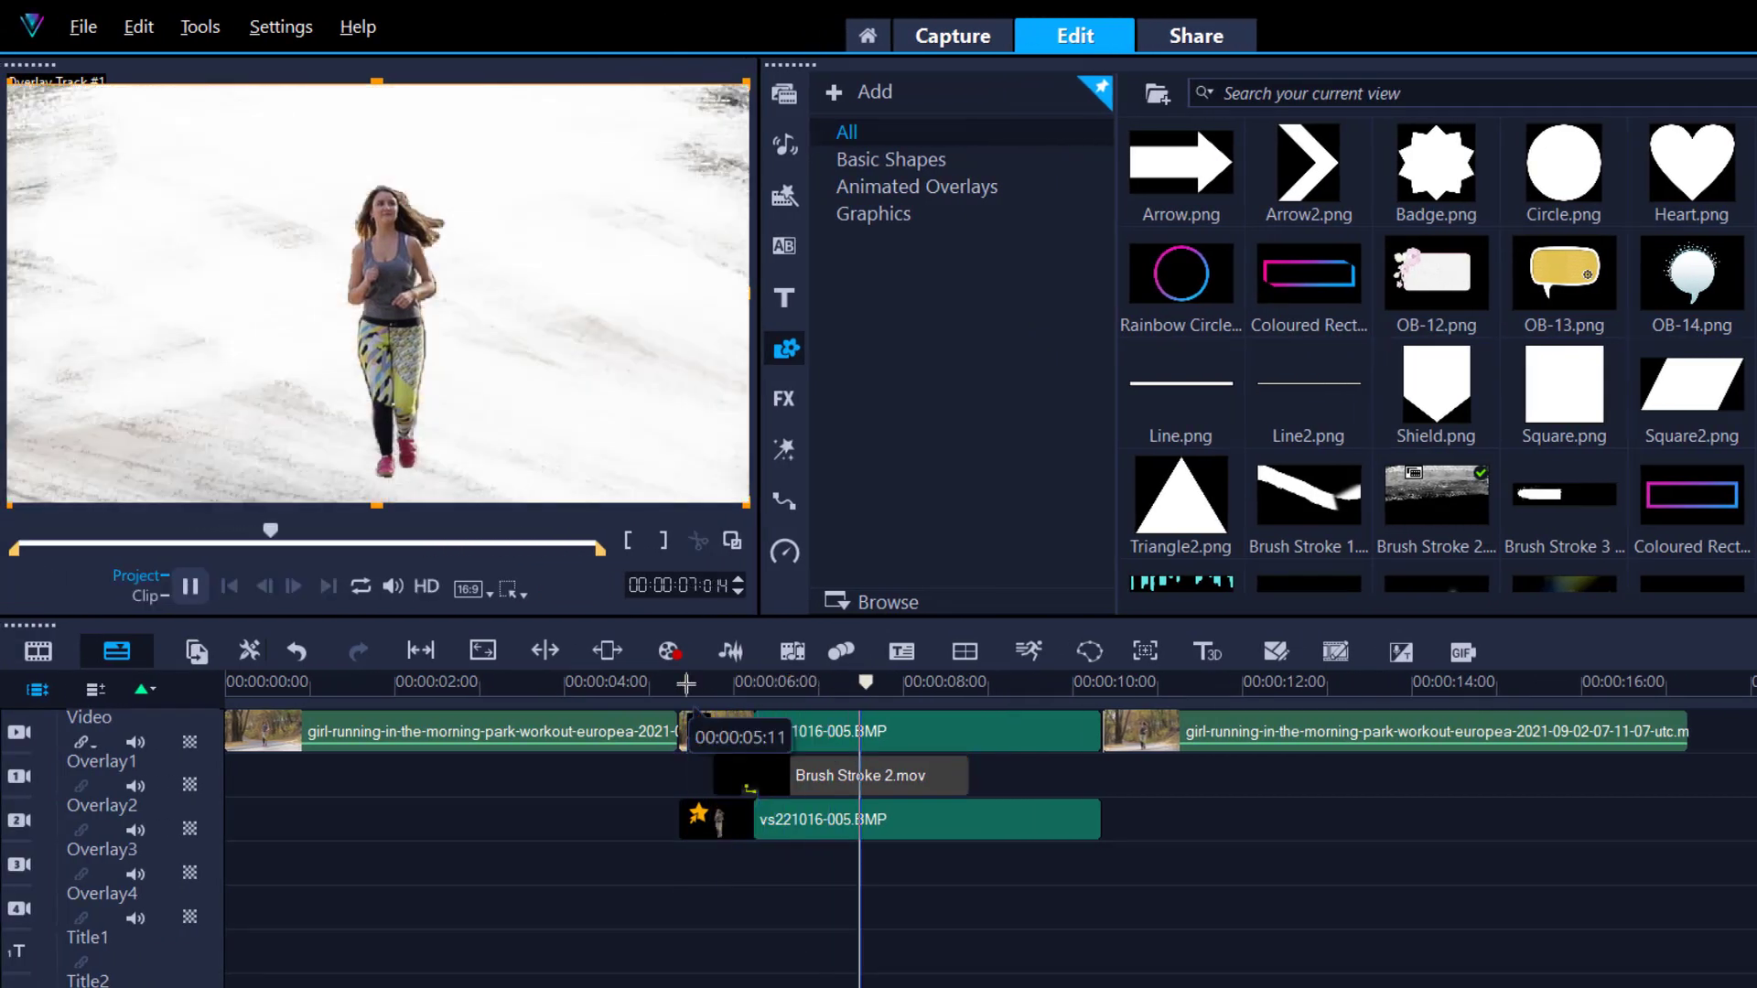
pyautogui.press('space')
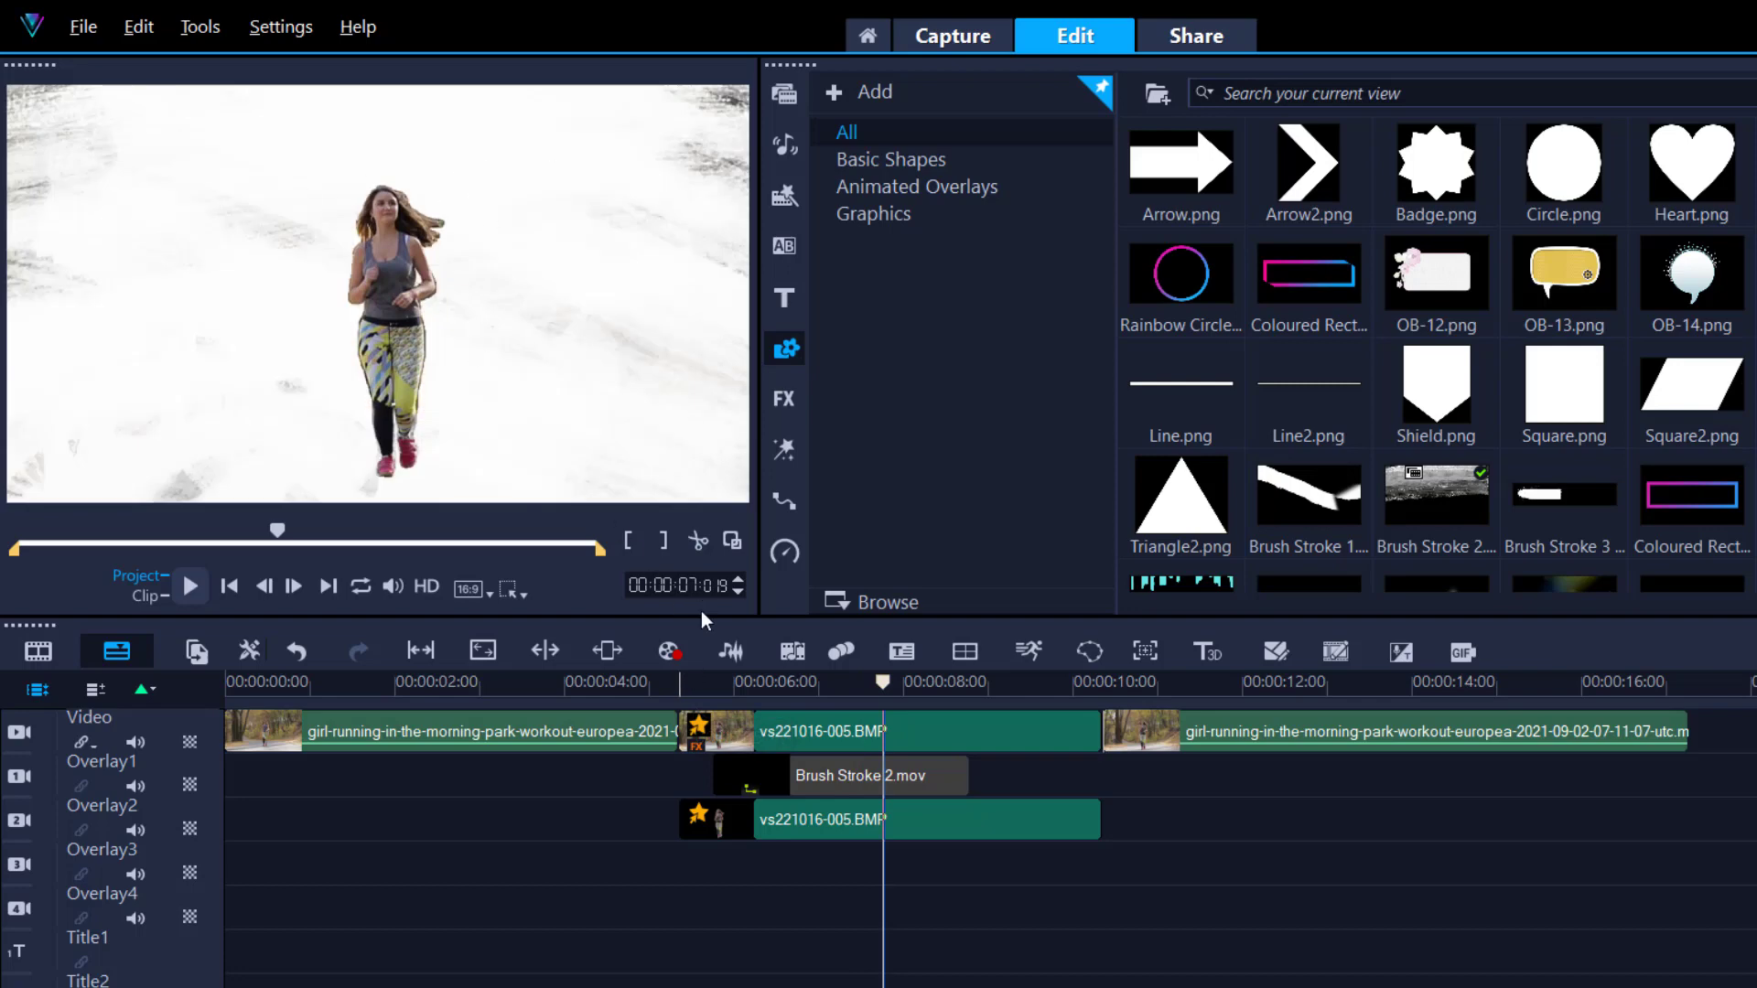
pyautogui.click(860, 778)
pyautogui.press('Delete')
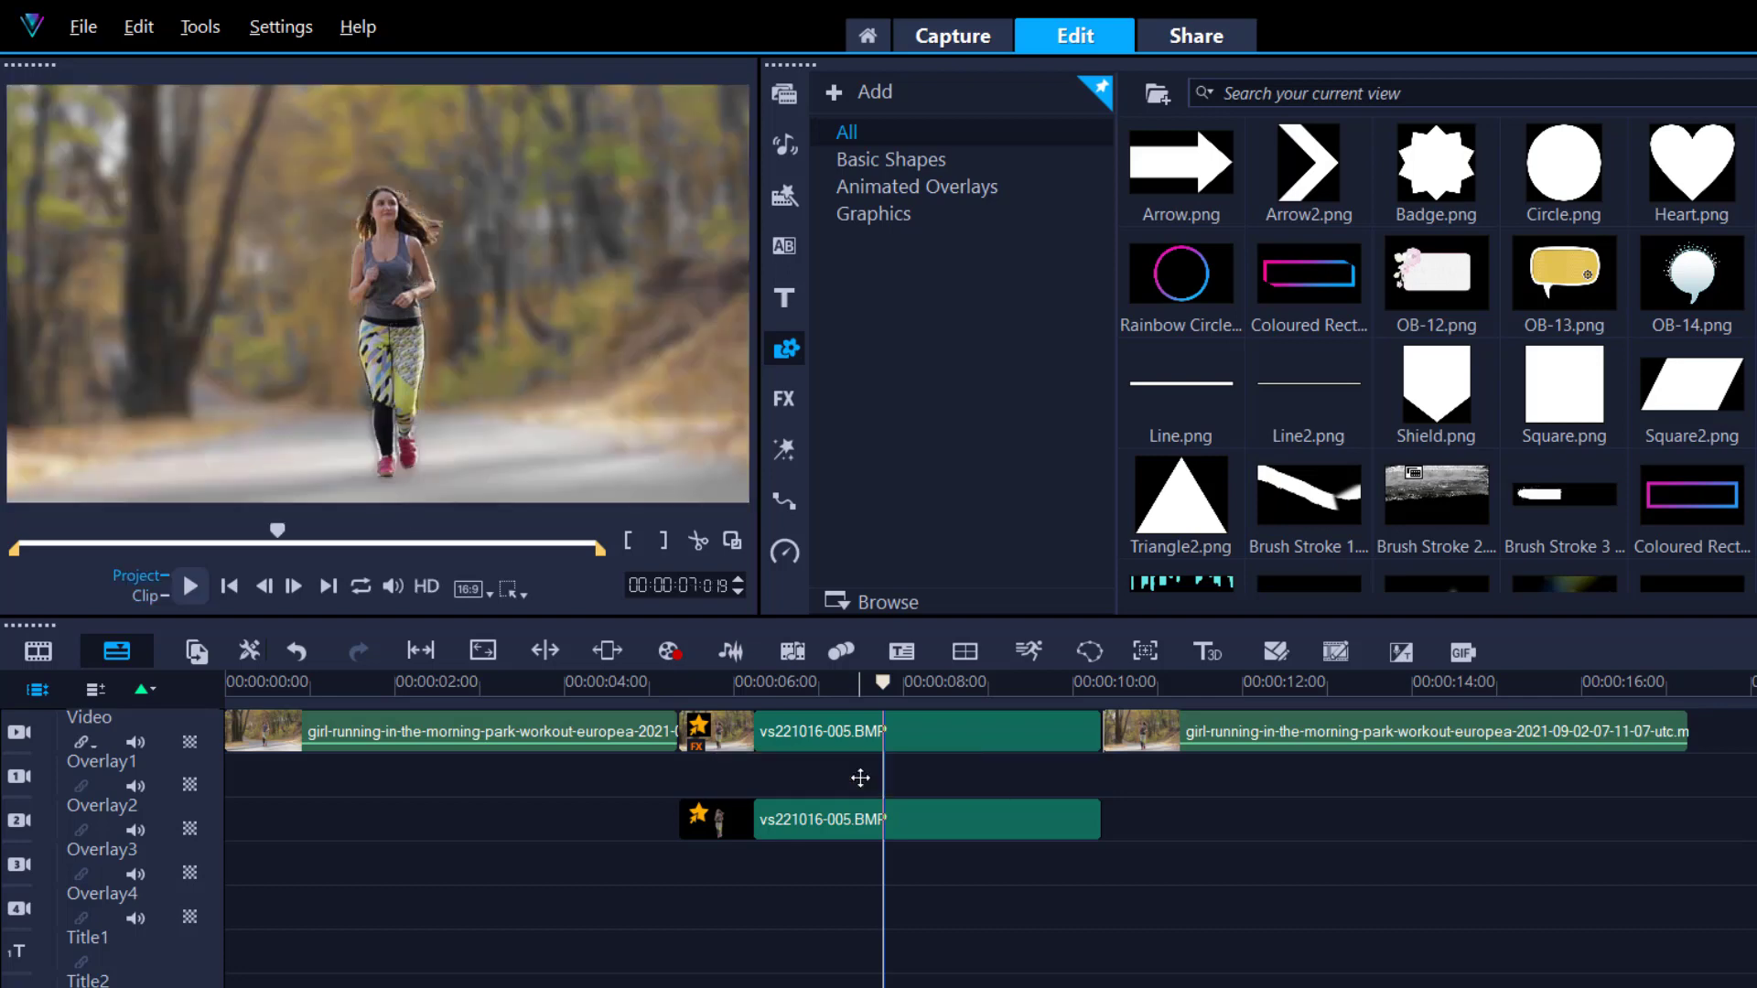
# - Preview Ink_04.mov in the library and trim its start to the full splat
pyautogui.click(783, 95)
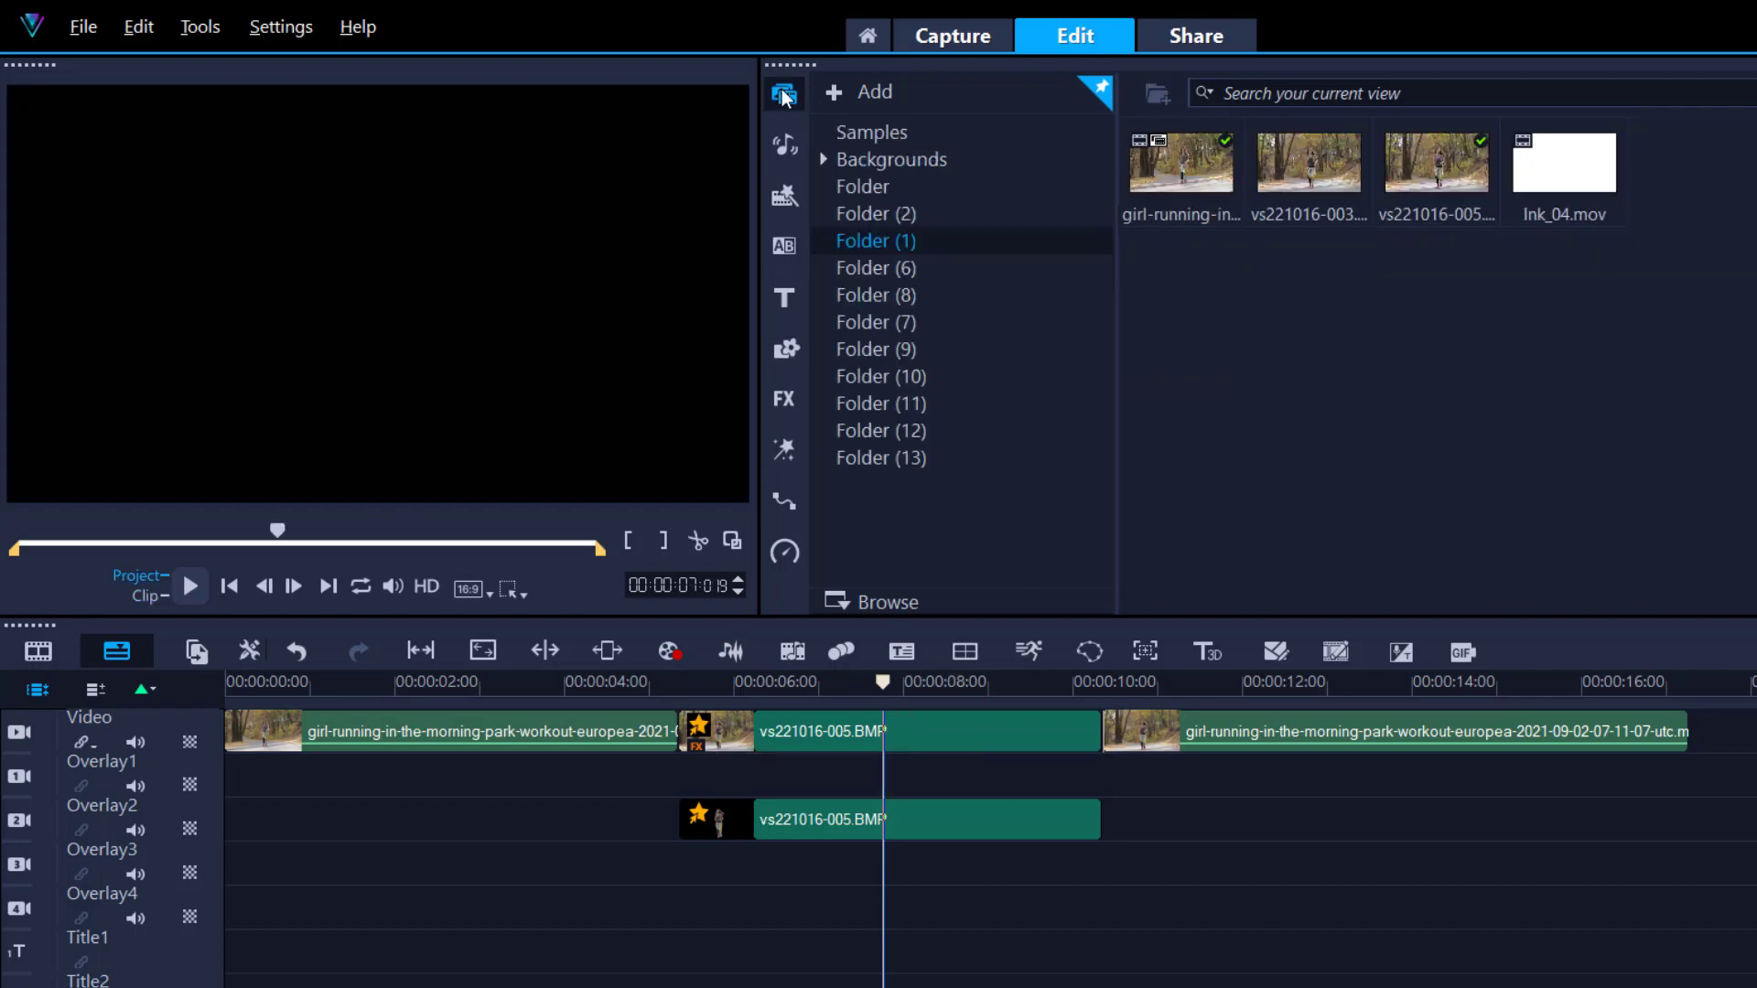
pyautogui.click(1584, 180)
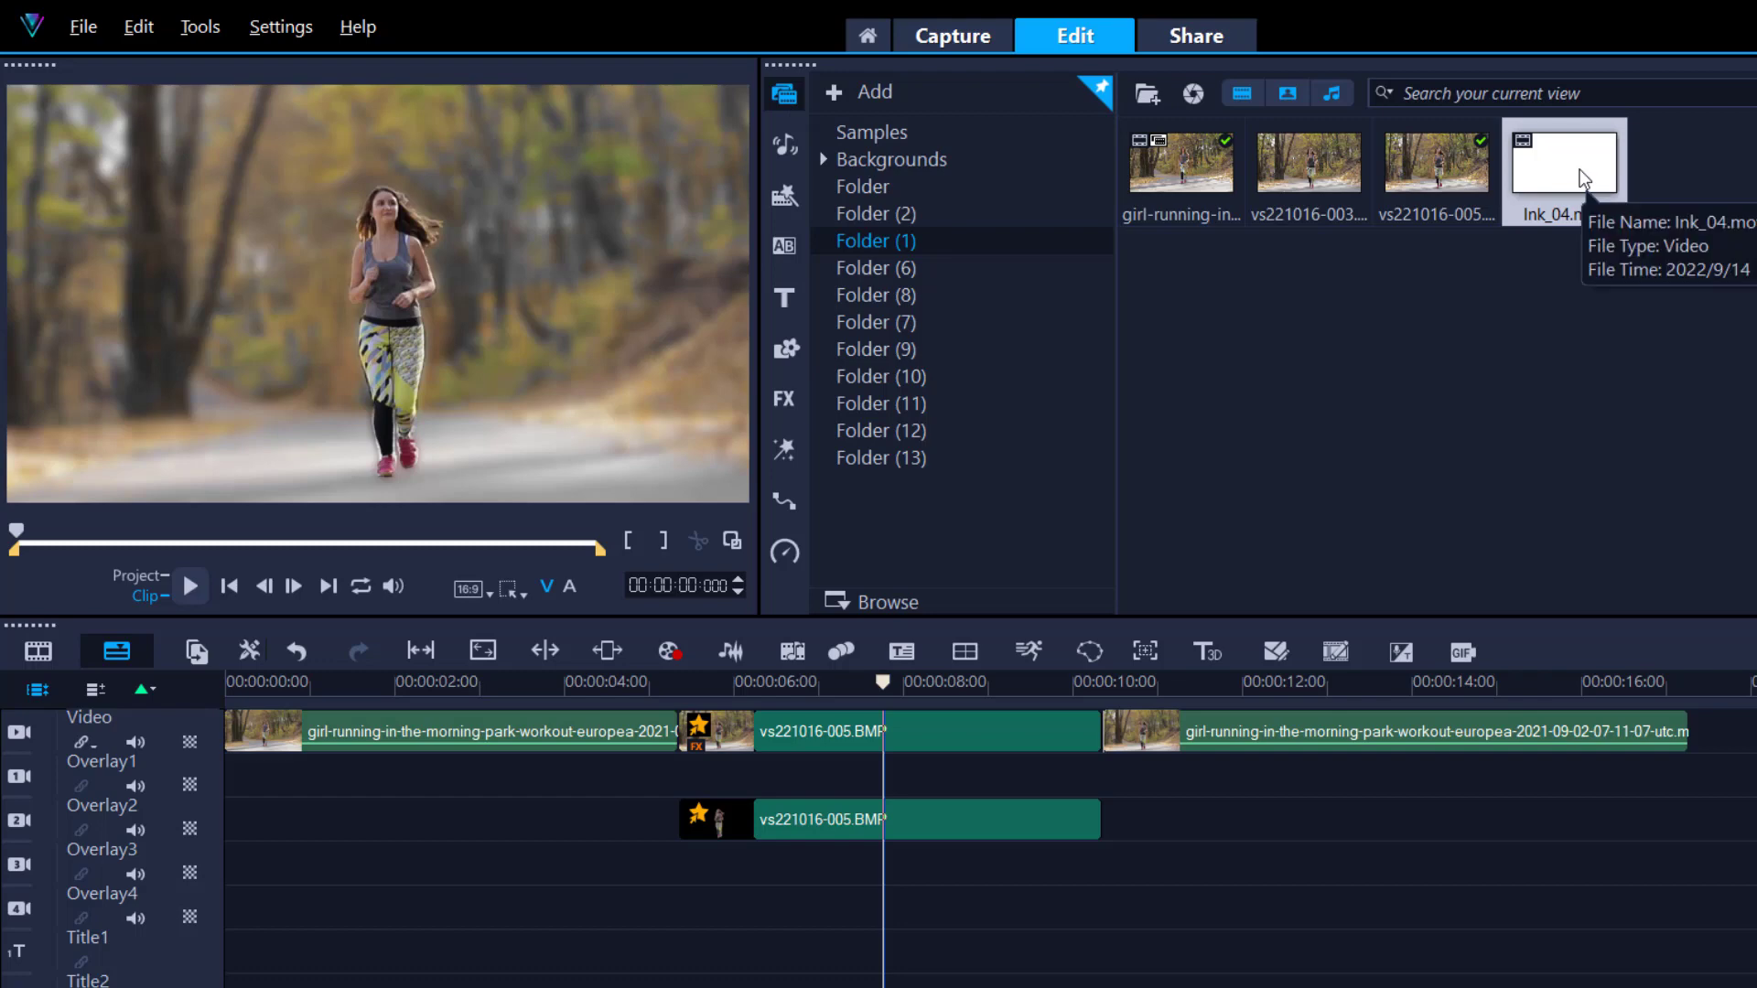
pyautogui.moveTo(25, 537); pyautogui.dragTo(68, 537)
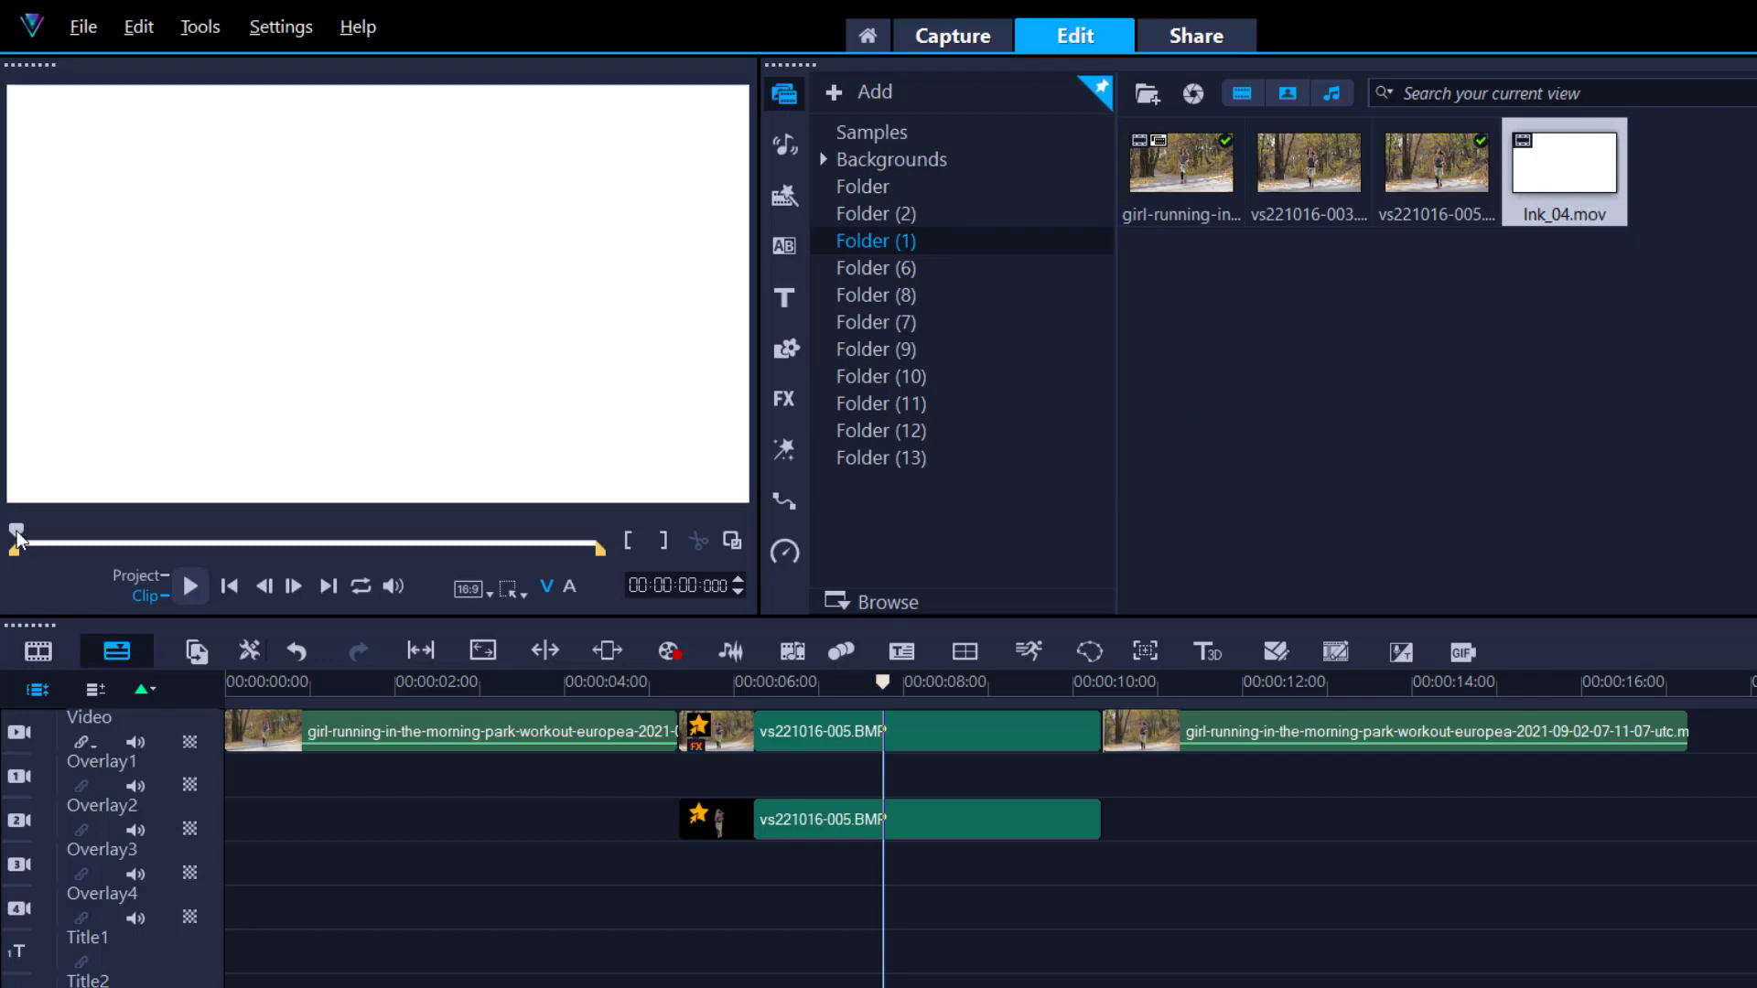
pyautogui.moveTo(264, 549)
pyautogui.mouseDown()
pyautogui.moveTo(500, 553)
pyautogui.moveTo(108, 549)
pyautogui.moveTo(214, 549)
pyautogui.mouseUp()
pyautogui.moveTo(16, 554); pyautogui.dragTo(240, 553)
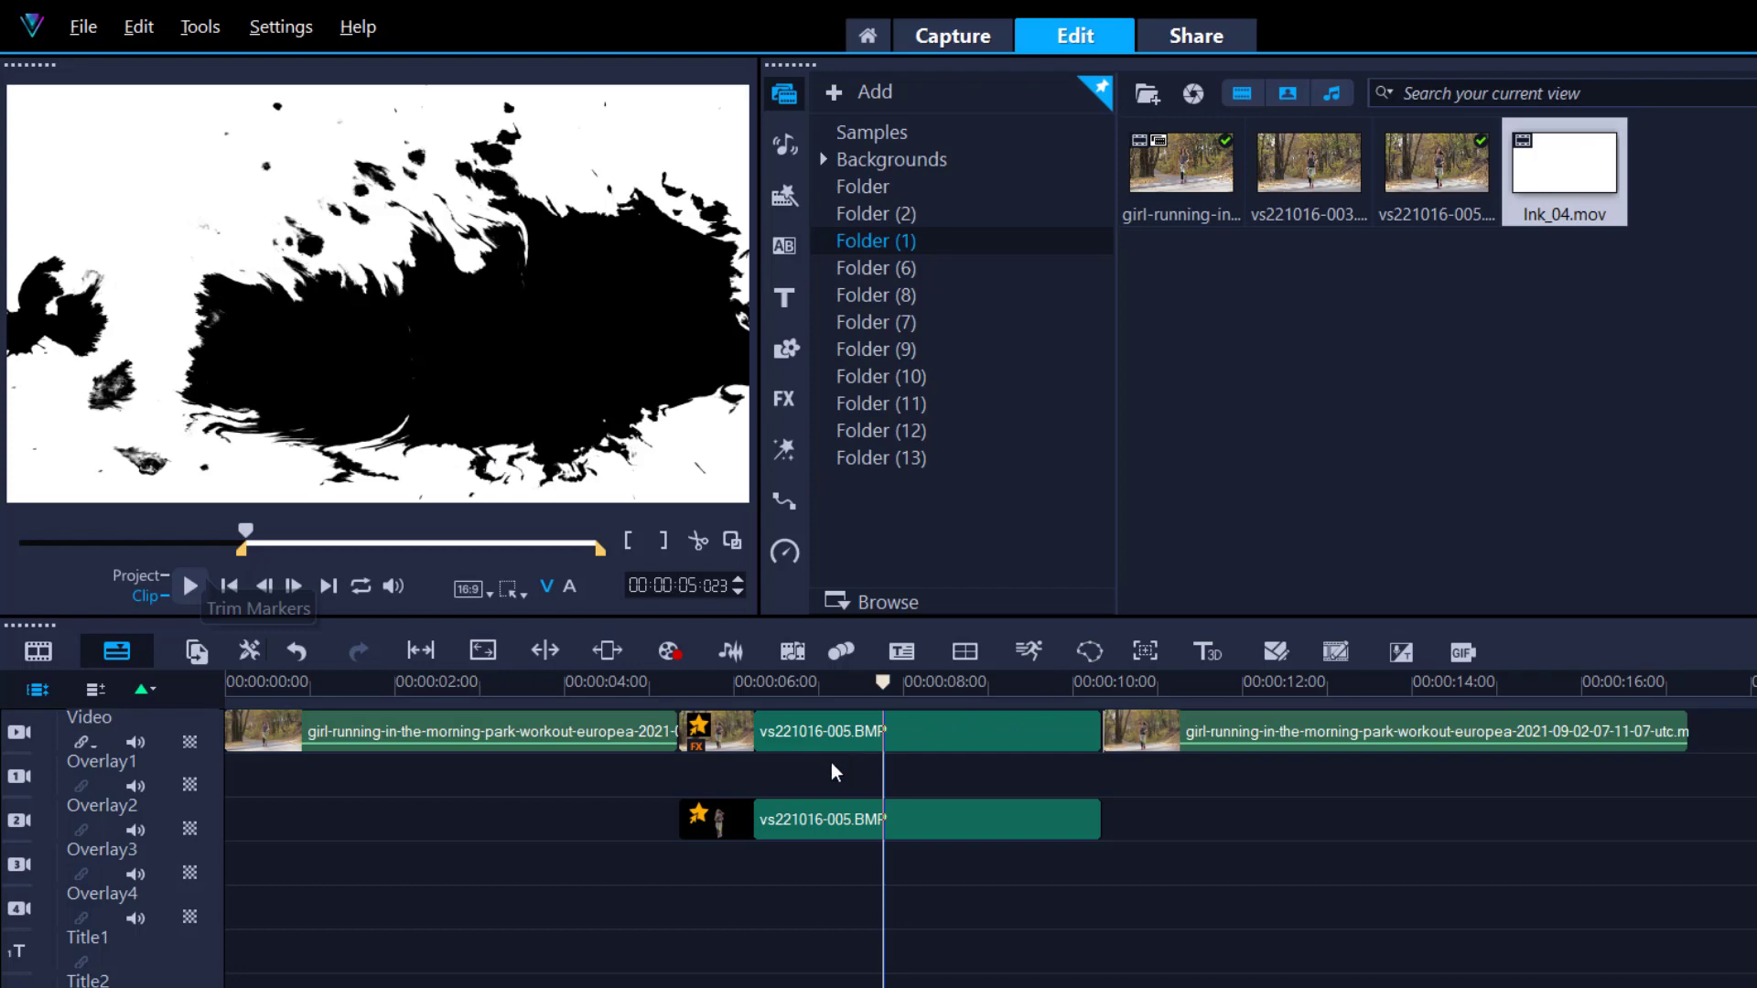
# - Place Ink_04.mov on Overlay1 at 00:00:05:09, trimmed to end with the freeze frame
pyautogui.moveTo(831, 772)
pyautogui.mouseDown()
pyautogui.moveTo(693, 781)
pyautogui.moveTo(960, 771)
pyautogui.mouseUp()
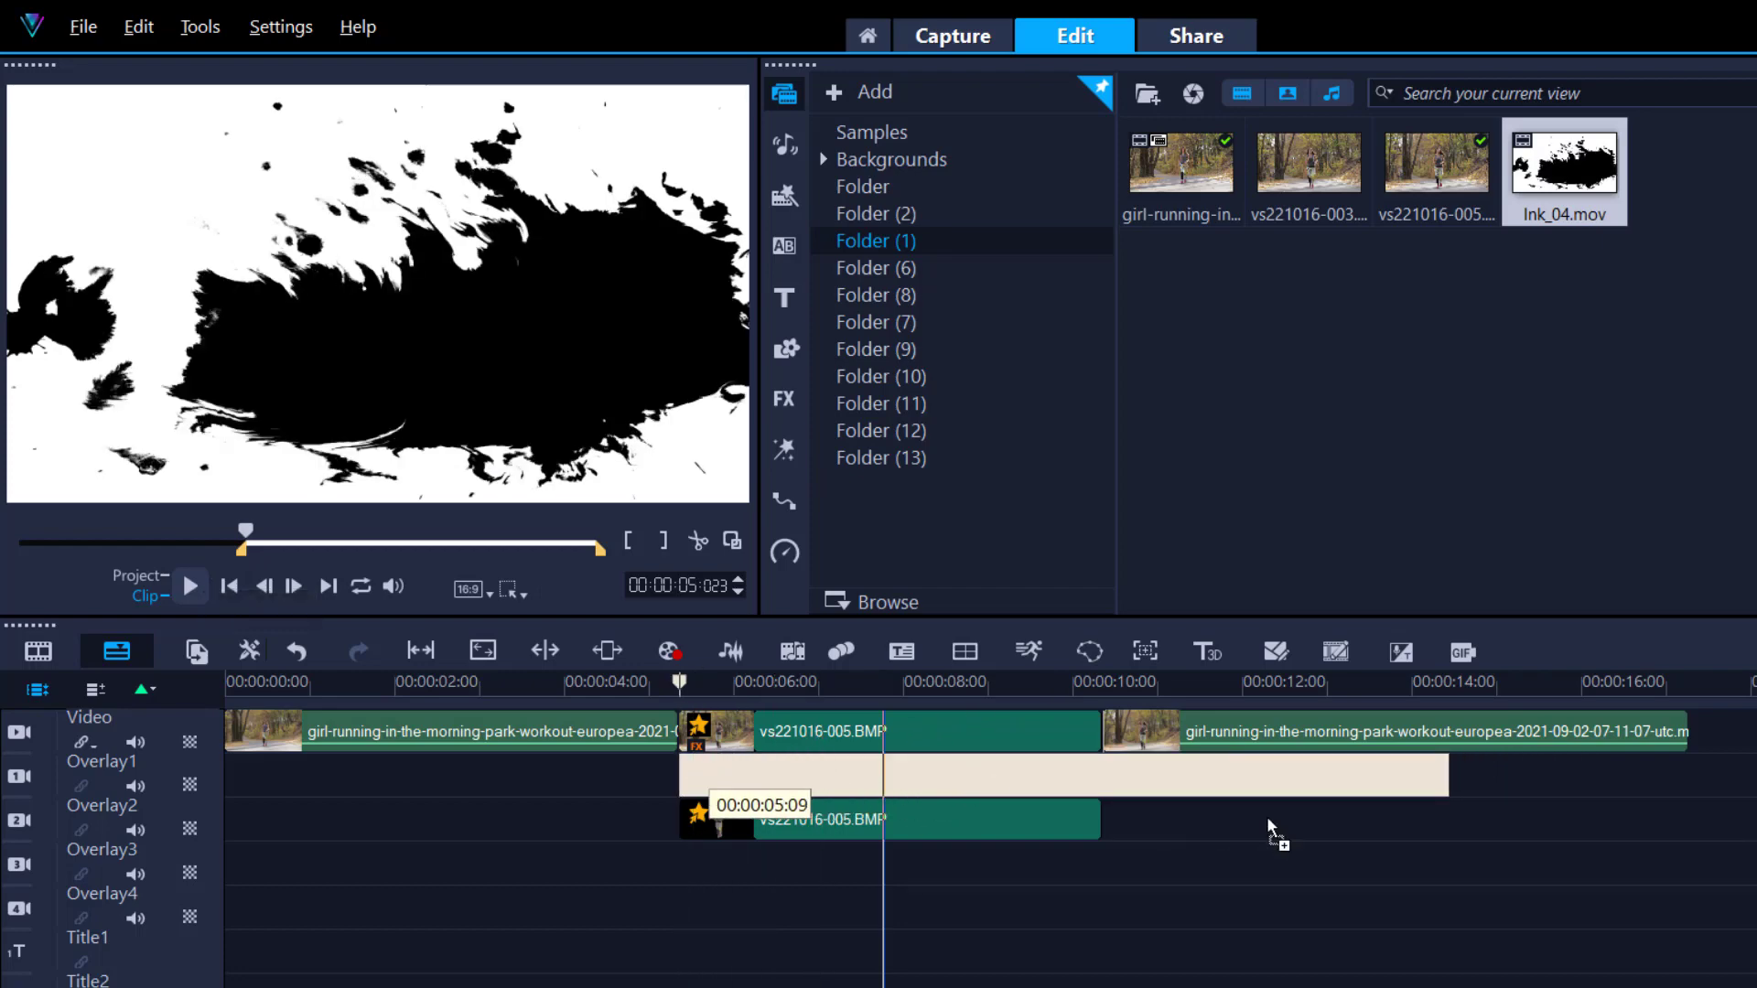
pyautogui.moveTo(1406, 785)
pyautogui.mouseDown()
pyautogui.moveTo(1130, 787)
pyautogui.moveTo(1179, 865)
pyautogui.mouseUp()
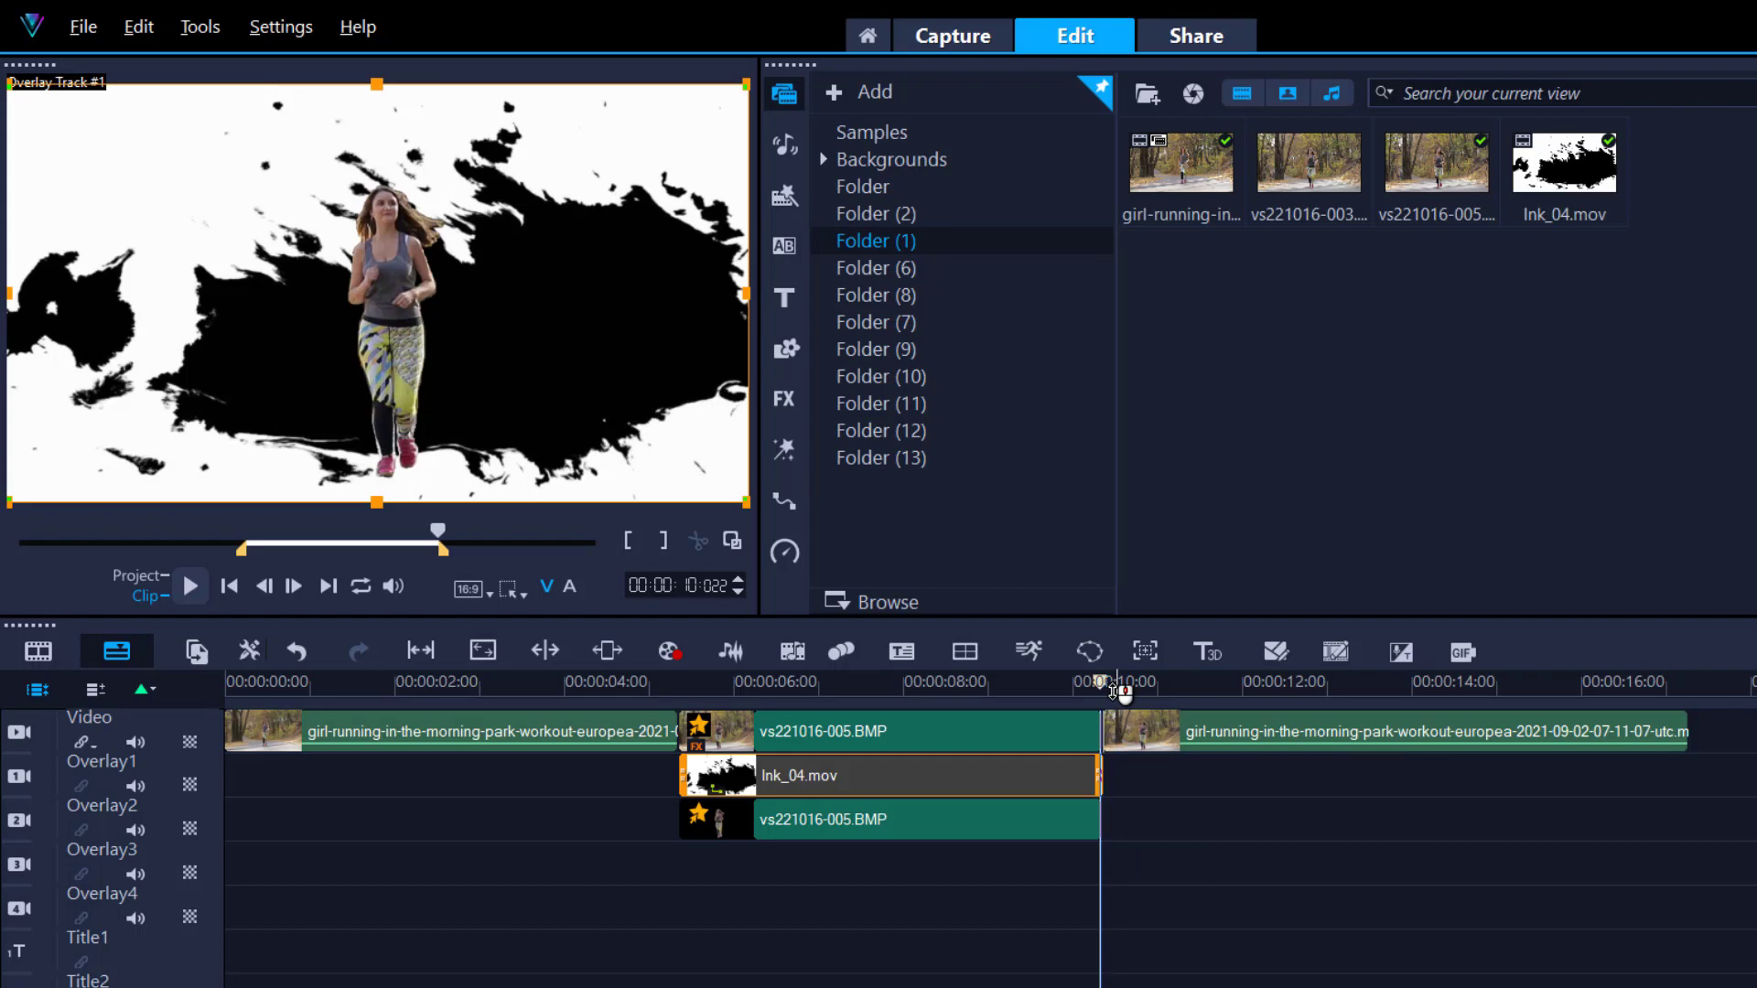
pyautogui.moveTo(1103, 684); pyautogui.dragTo(910, 687)
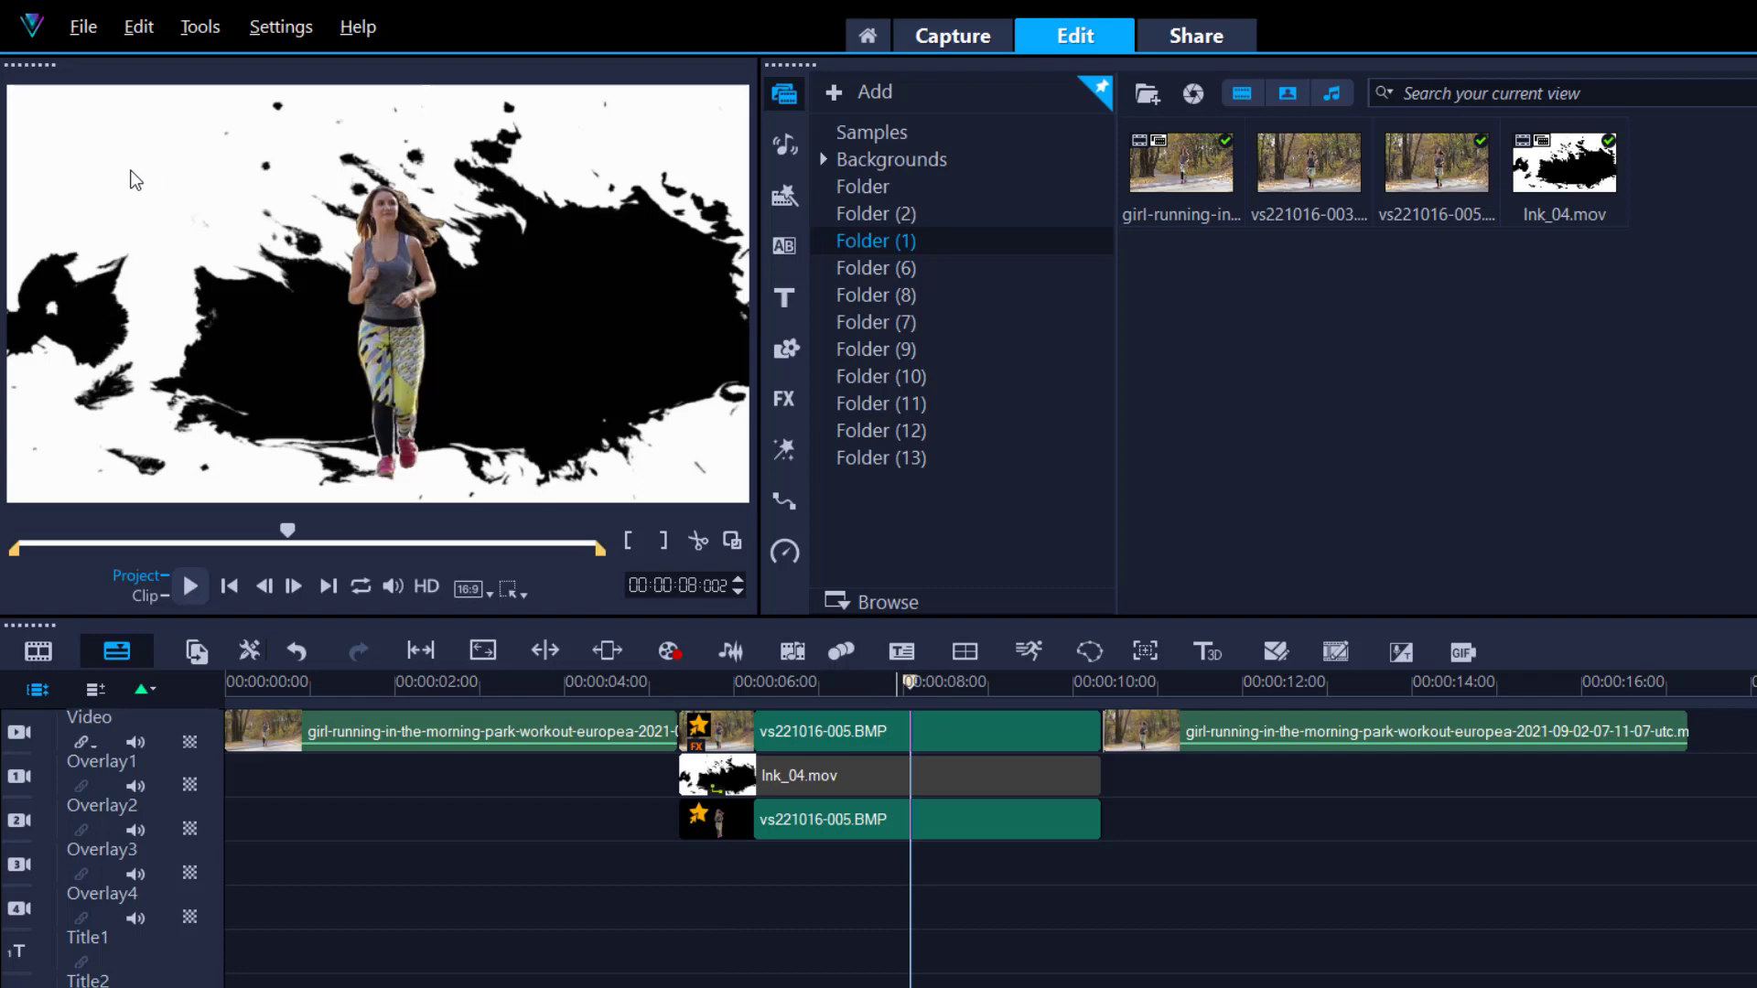
# - Turn on Chroma Key for the Ink_04 overlay and raise Similarity to 96
pyautogui.doubleClick(855, 771)
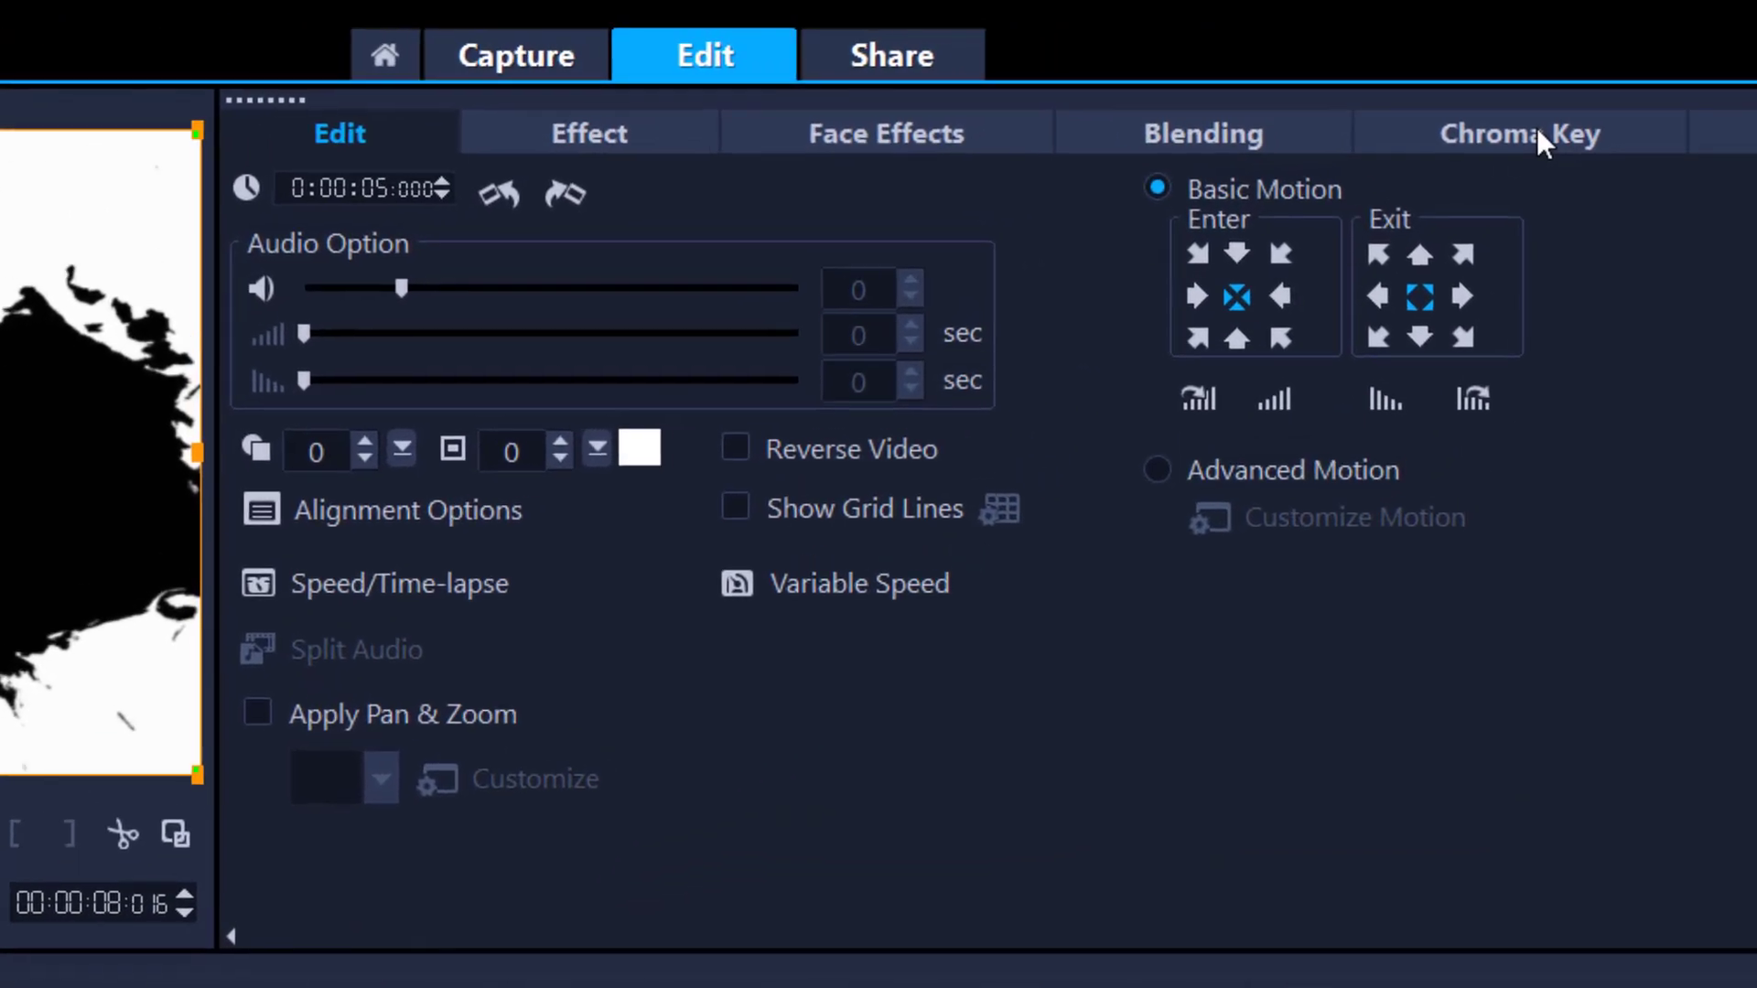
pyautogui.click(1541, 139)
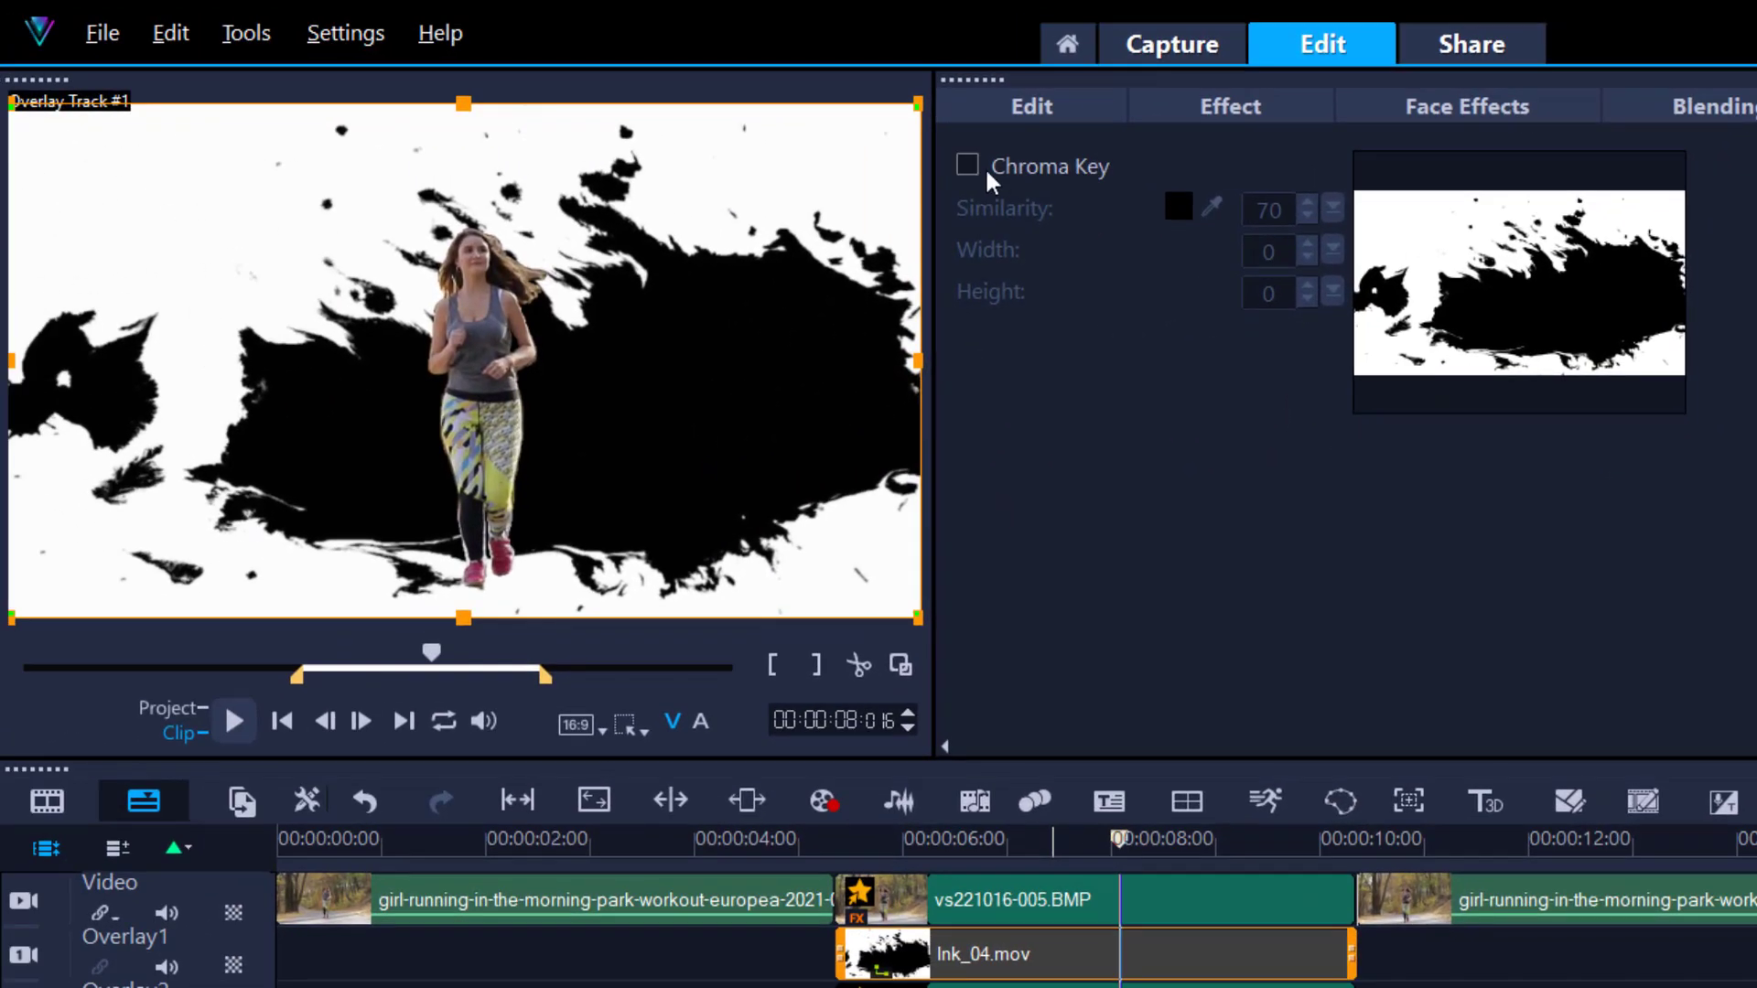
pyautogui.click(968, 167)
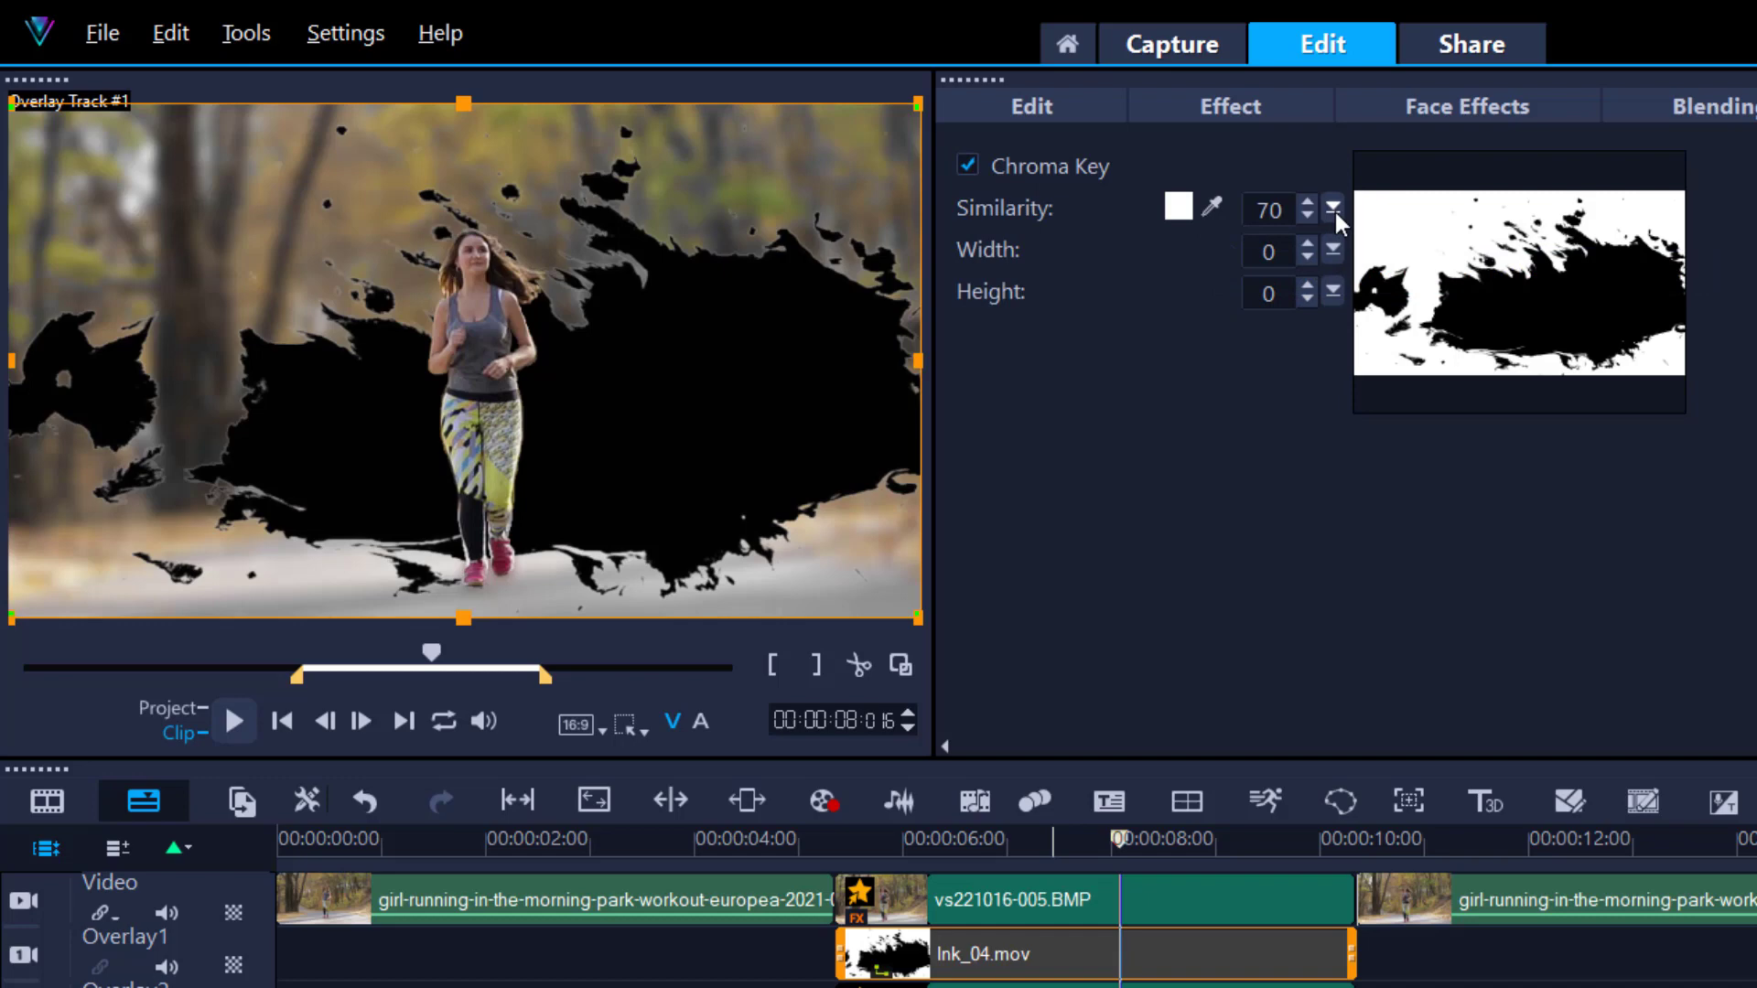
pyautogui.moveTo(1336, 210); pyautogui.dragTo(1375, 236)
# - Shift the ink splat left in the preview and widen it to reach the right edge
pyautogui.moveTo(726, 399); pyautogui.dragTo(701, 393)
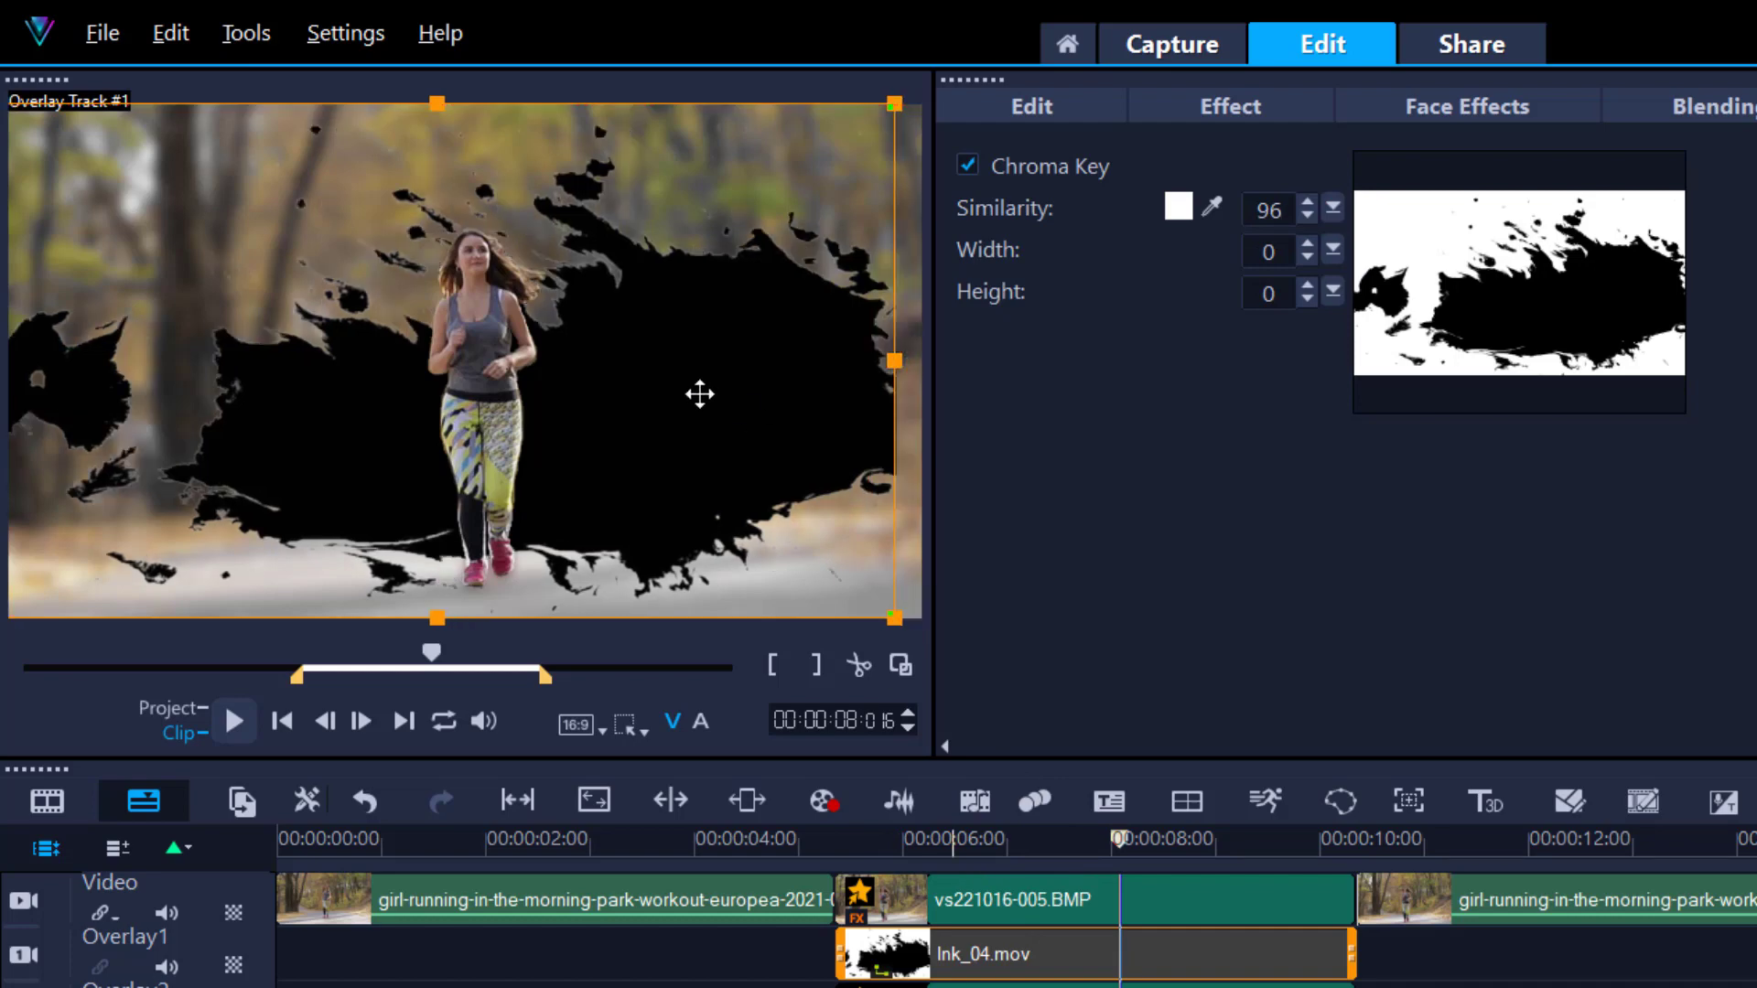
pyautogui.moveTo(894, 361); pyautogui.dragTo(919, 360)
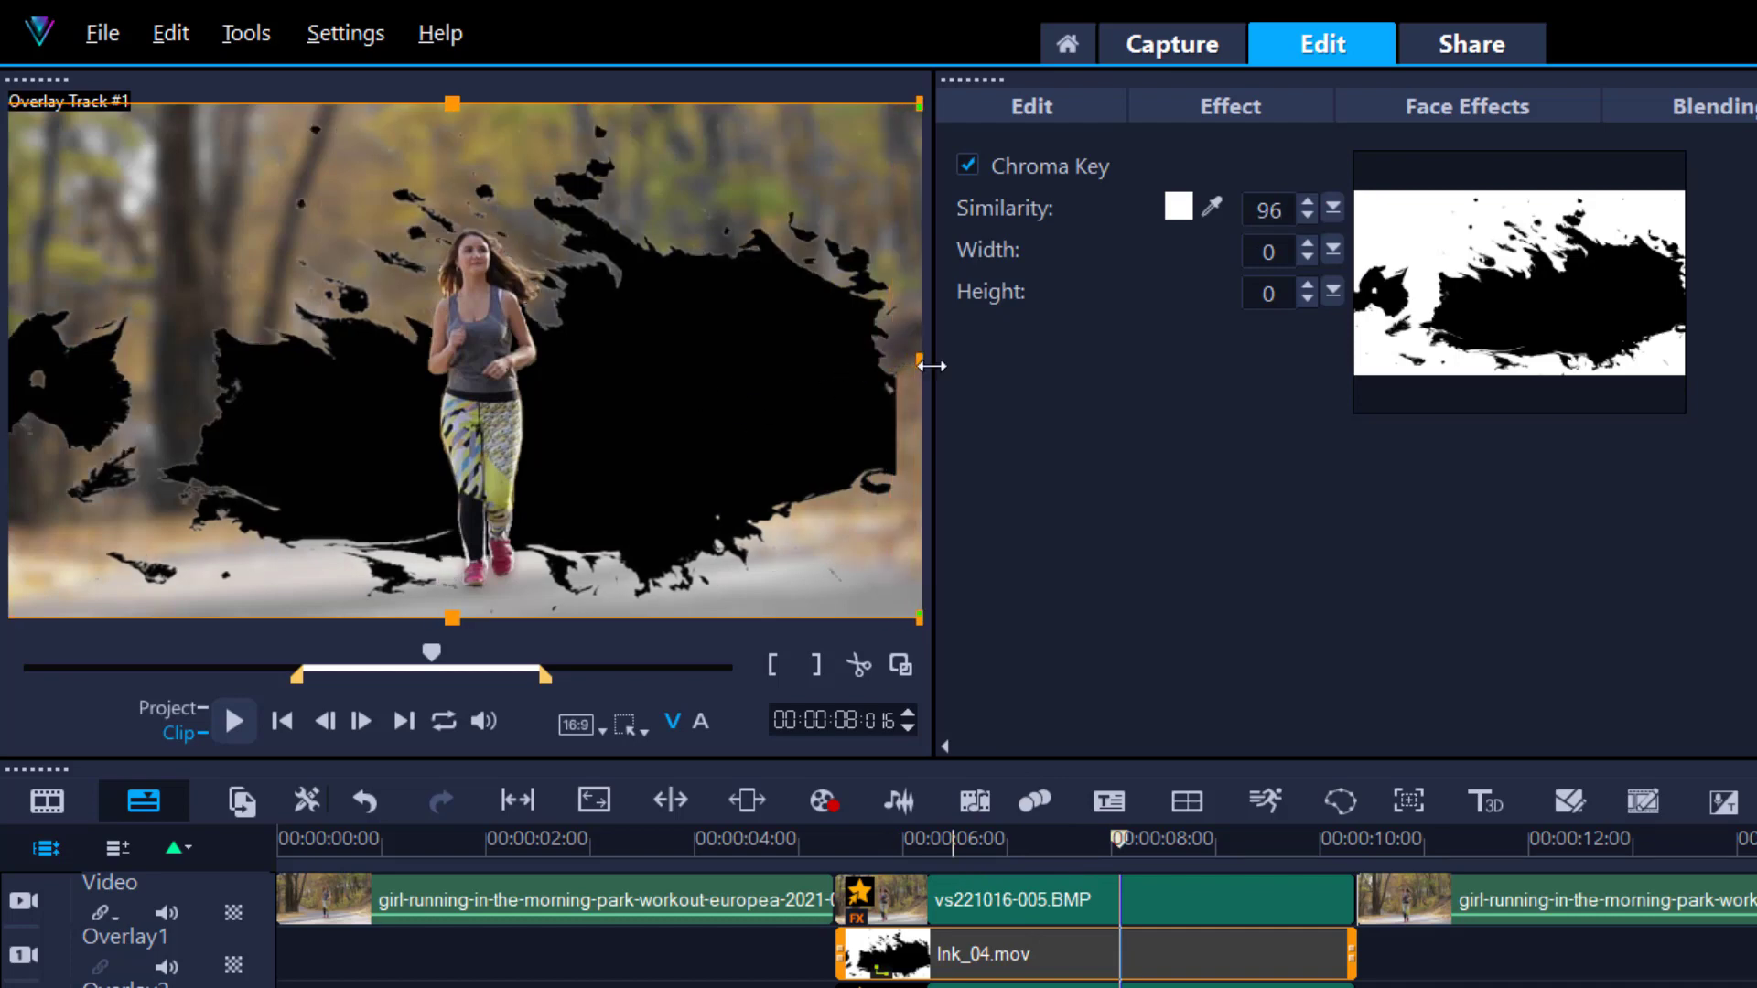
pyautogui.moveTo(769, 398); pyautogui.dragTo(725, 396)
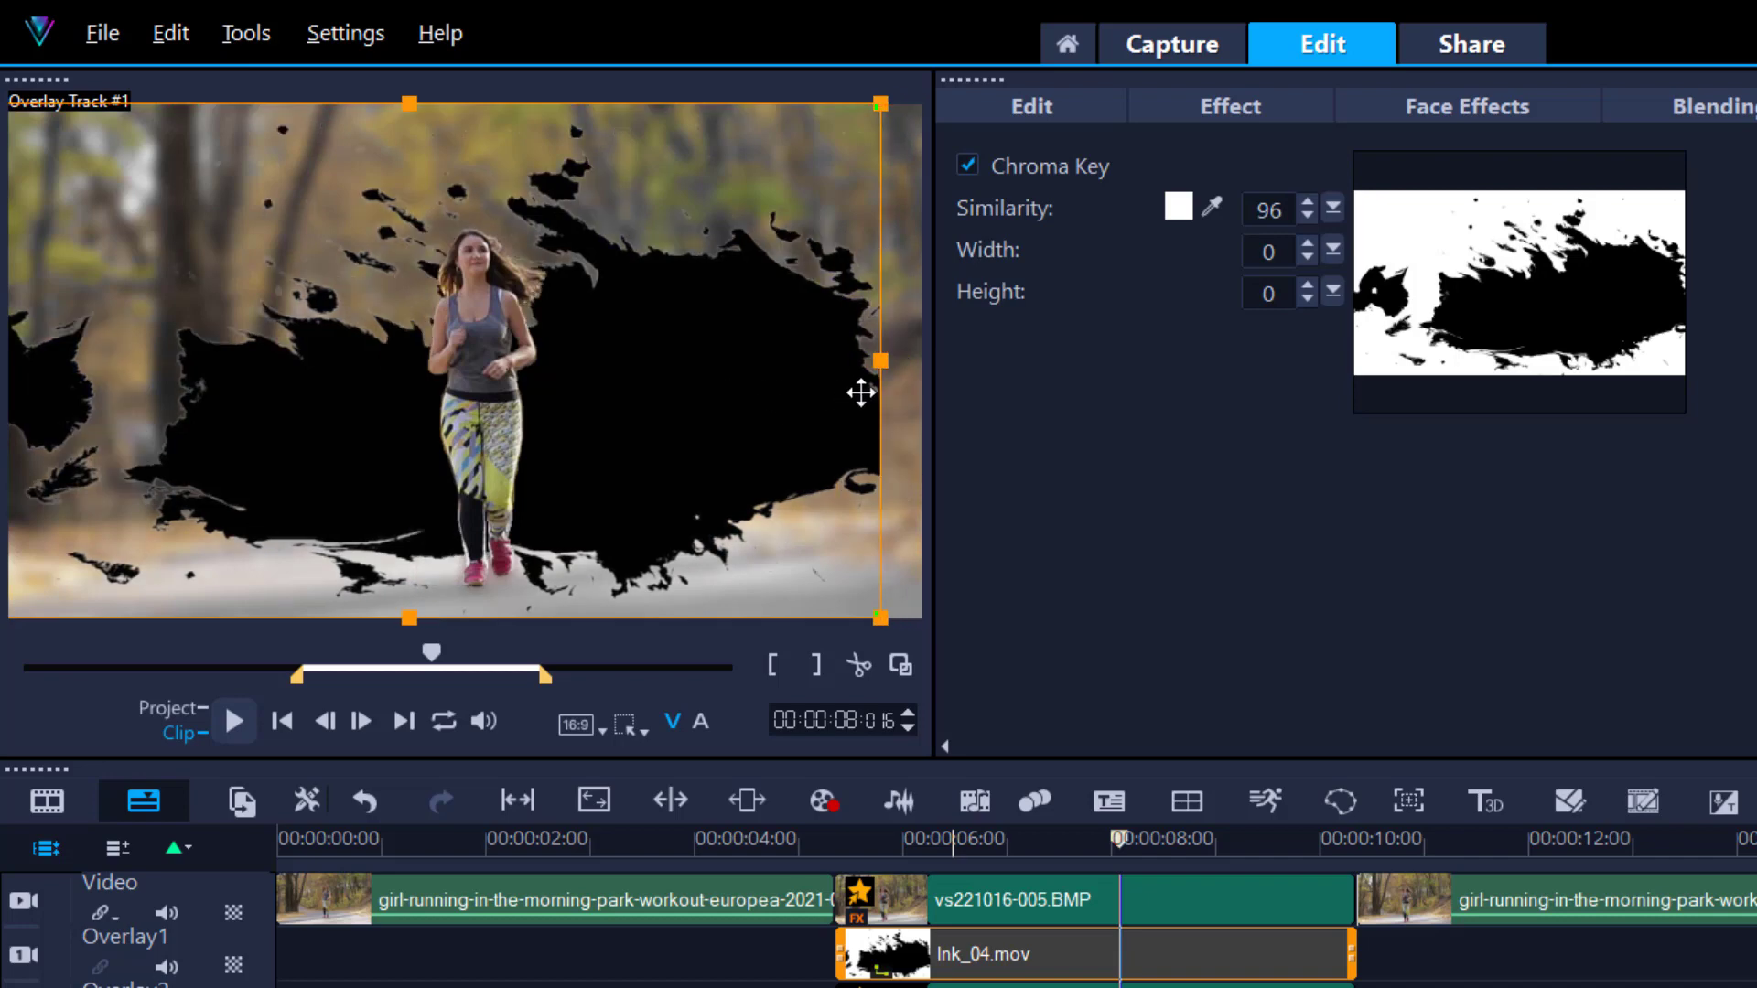
pyautogui.moveTo(883, 361); pyautogui.dragTo(924, 365)
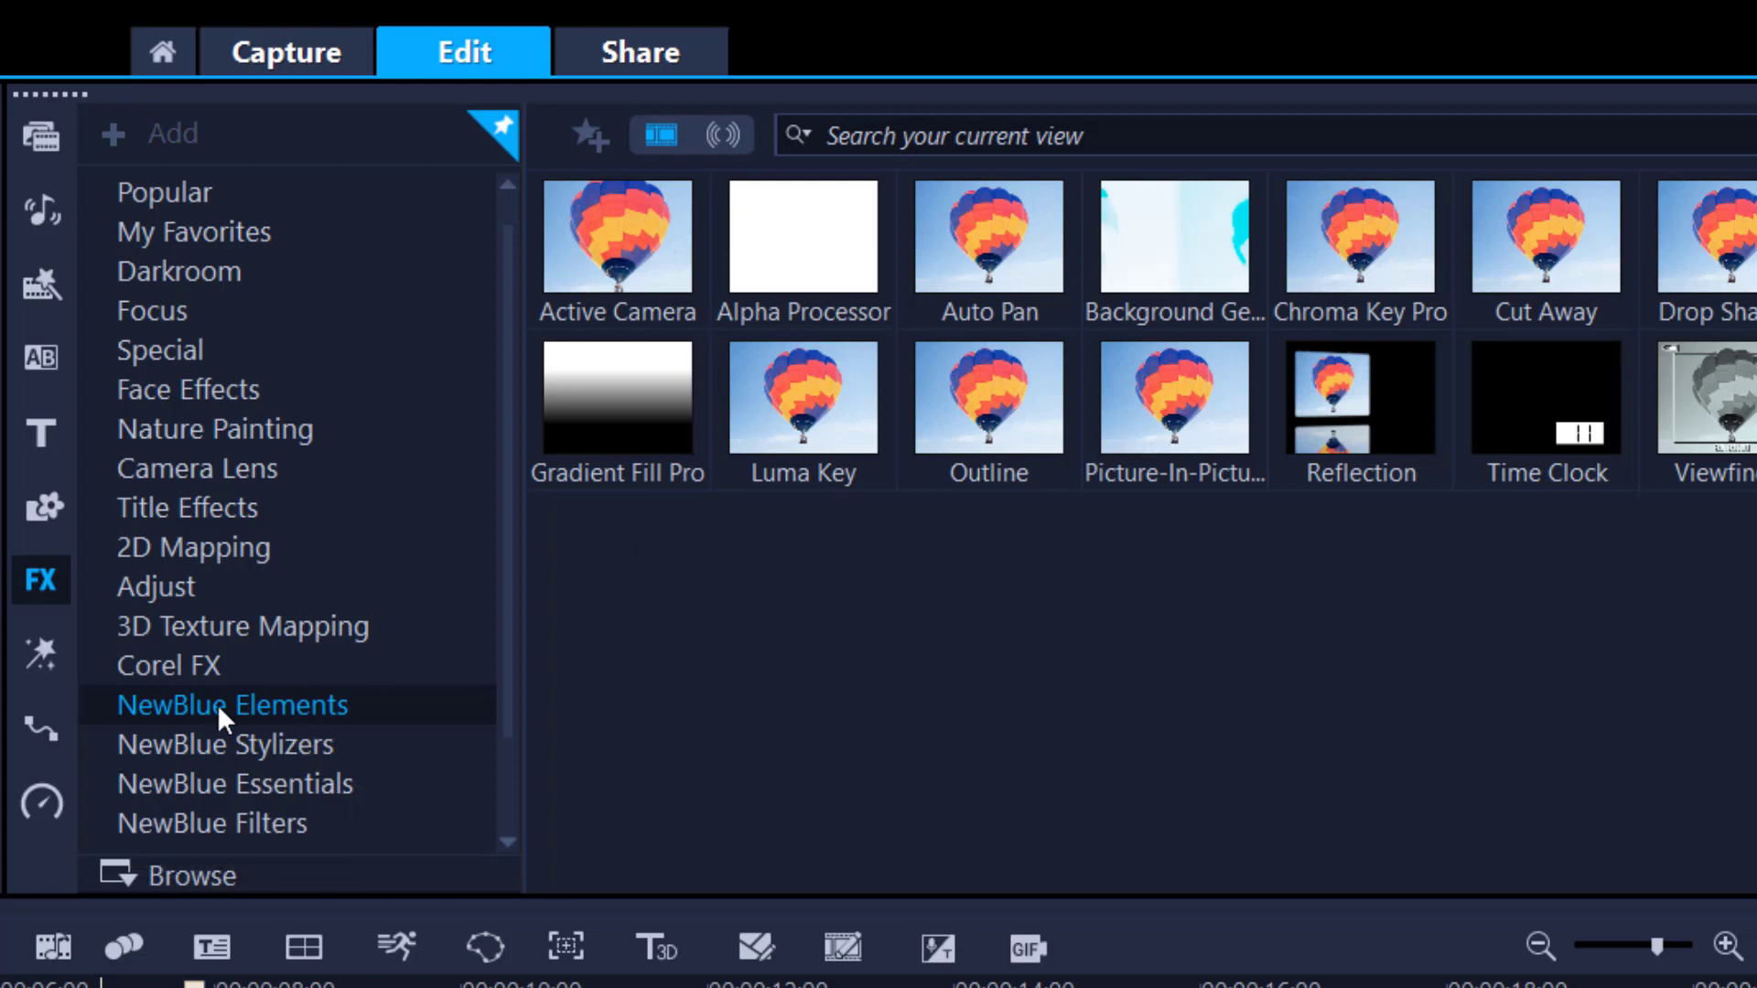
# - Apply NewBlue's Outline effect to the vs221016-005.BMP runner overlay clip
pyautogui.moveTo(952, 442); pyautogui.dragTo(231, 987)
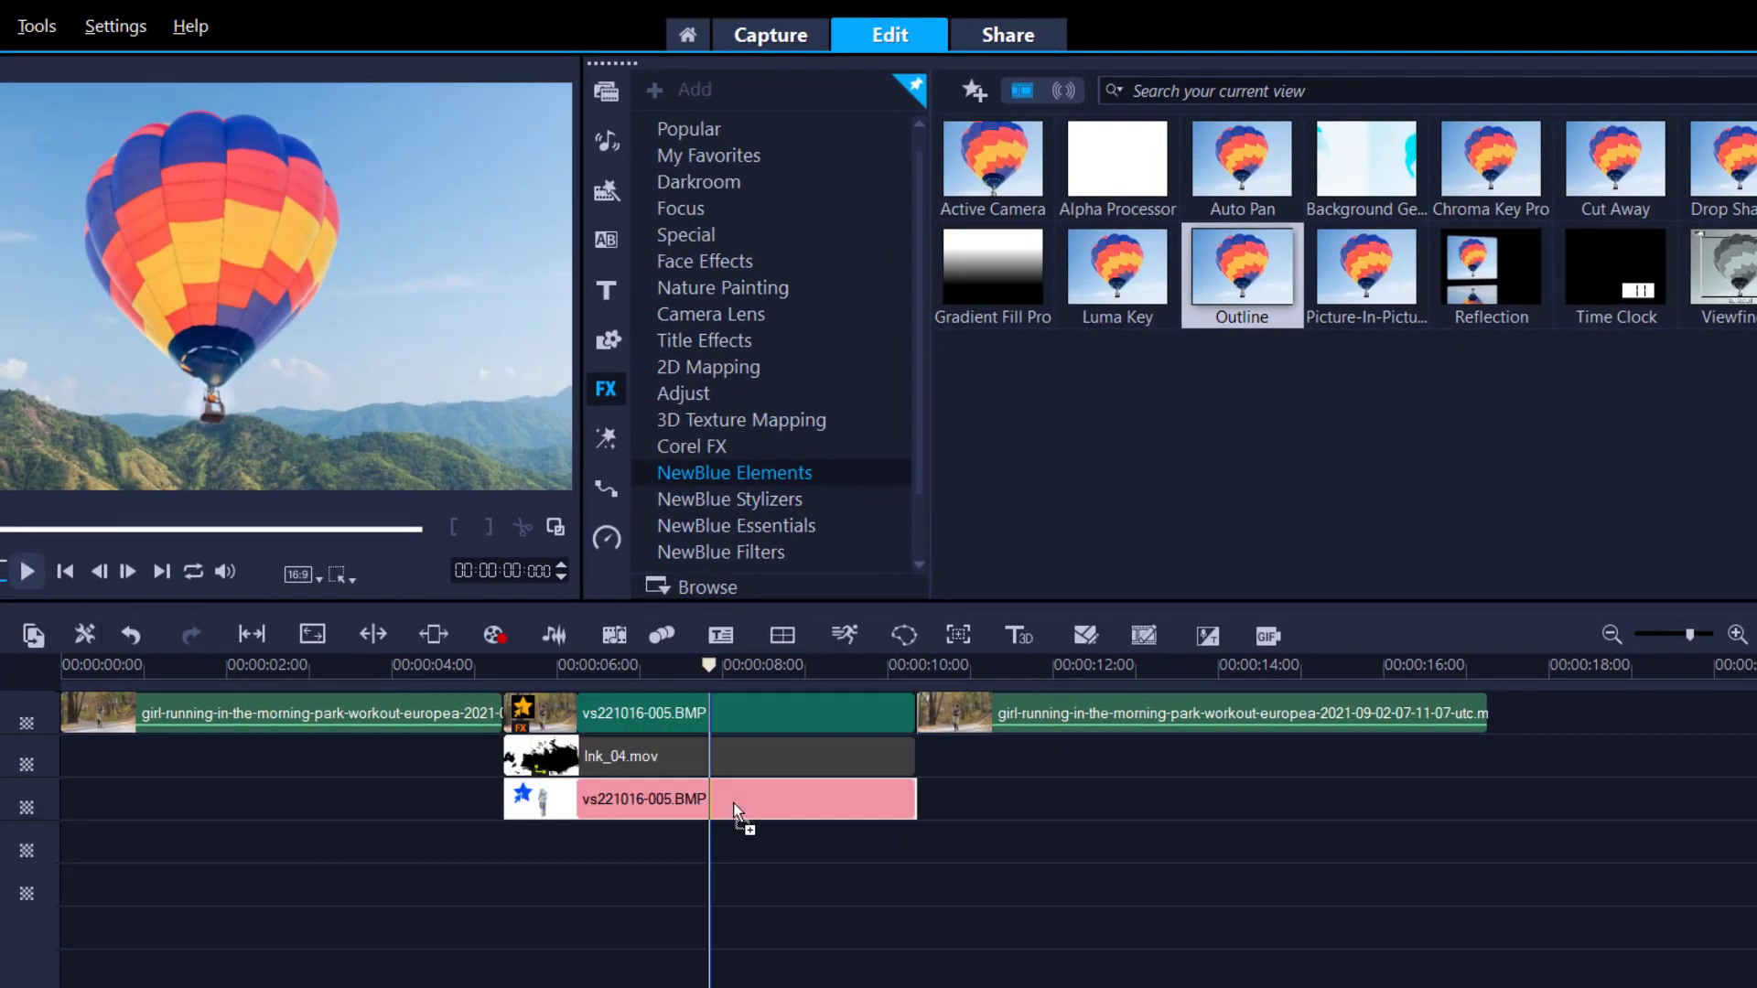
pyautogui.moveTo(733, 804); pyautogui.dragTo(733, 803)
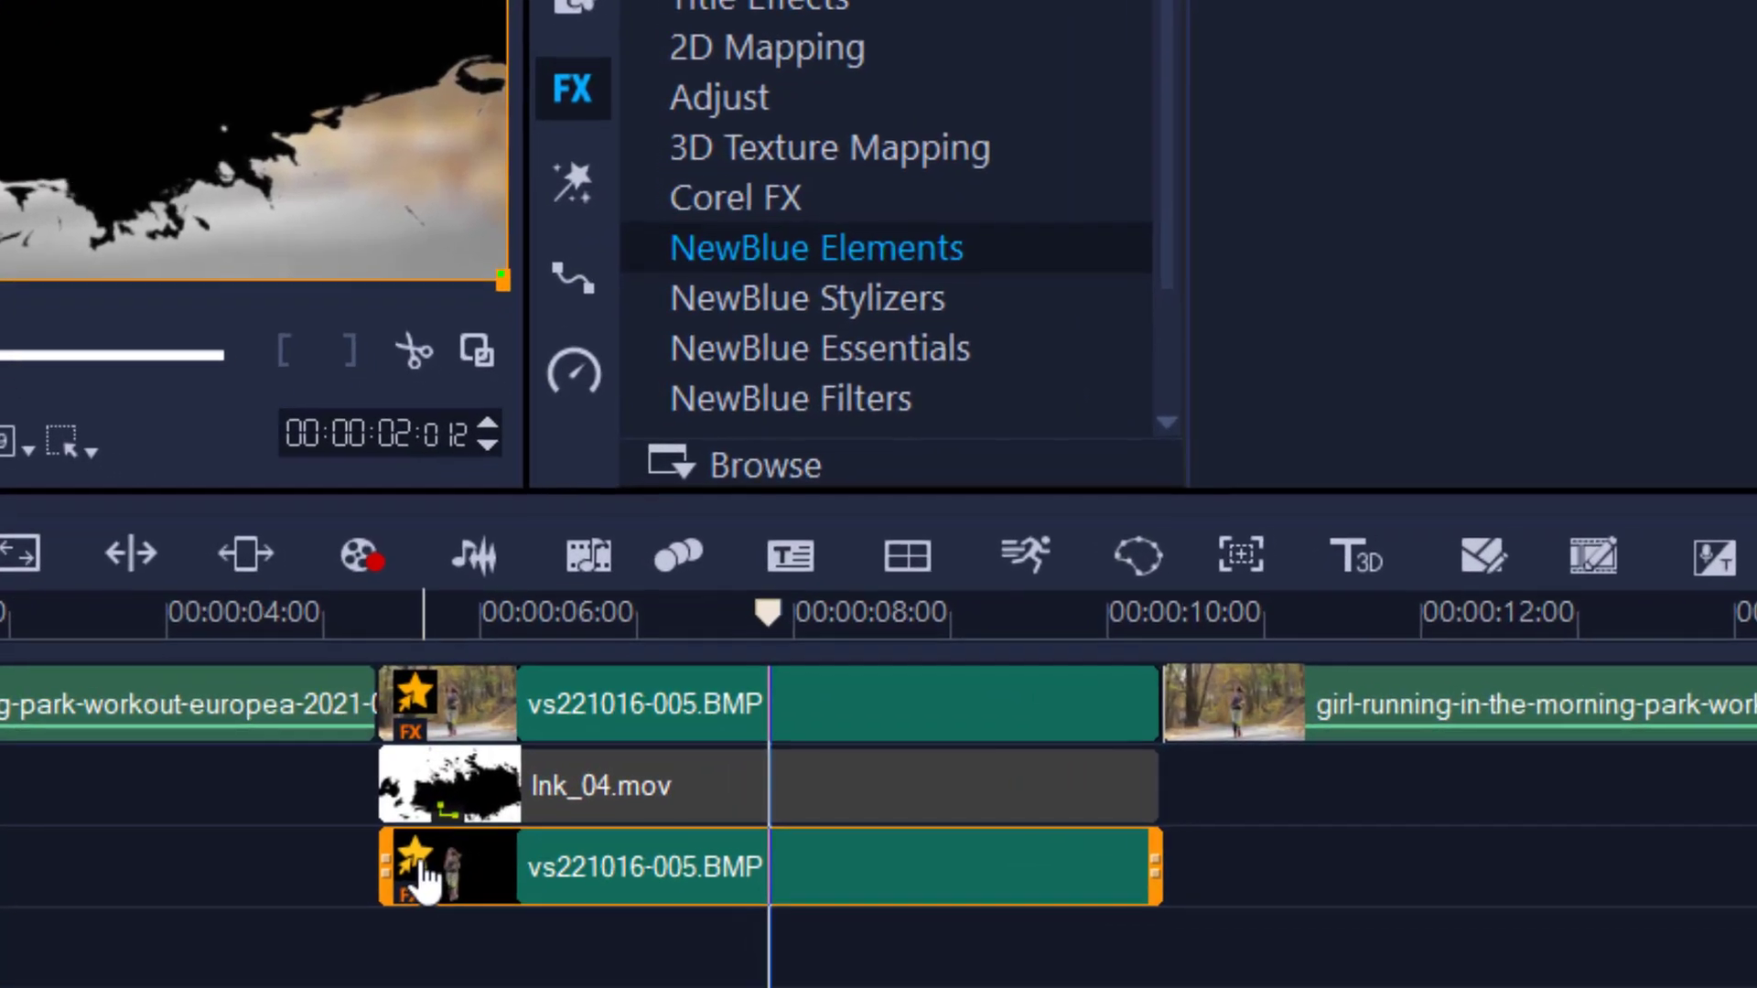
pyautogui.click(422, 865)
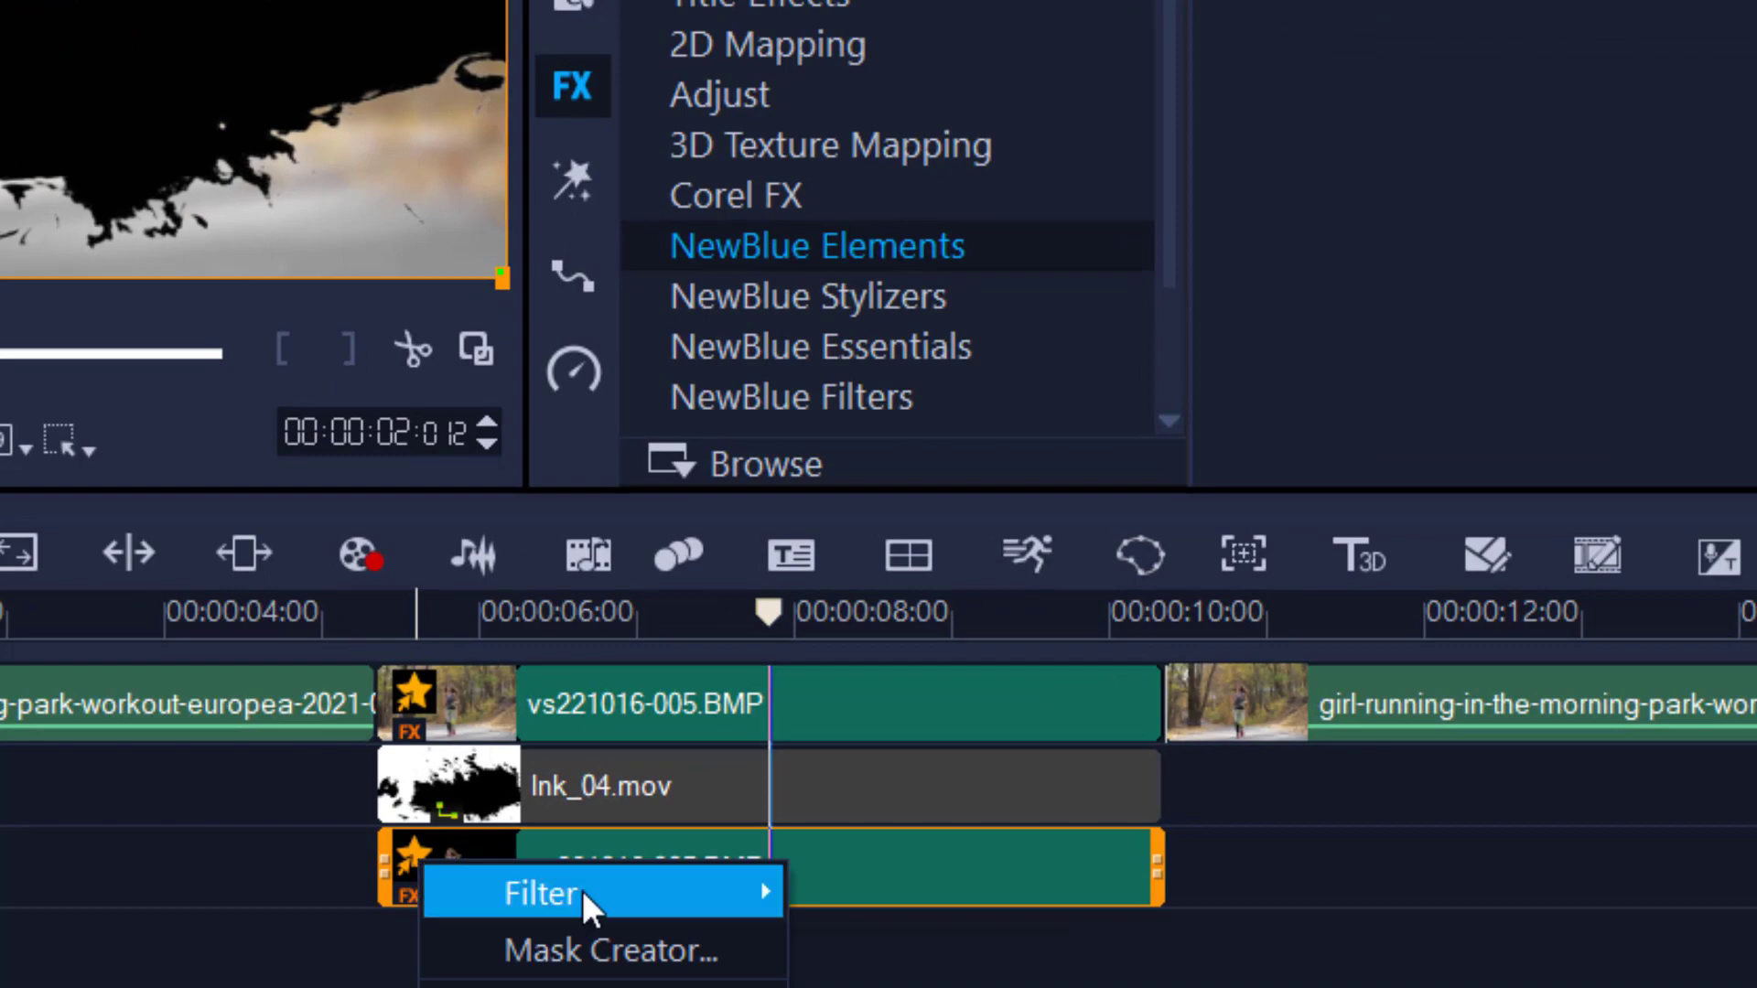
# - Set the runner's Outline filter to Opacity 100 and Width 17.5, then confirm
pyautogui.moveTo(583, 892)
pyautogui.click(867, 887)
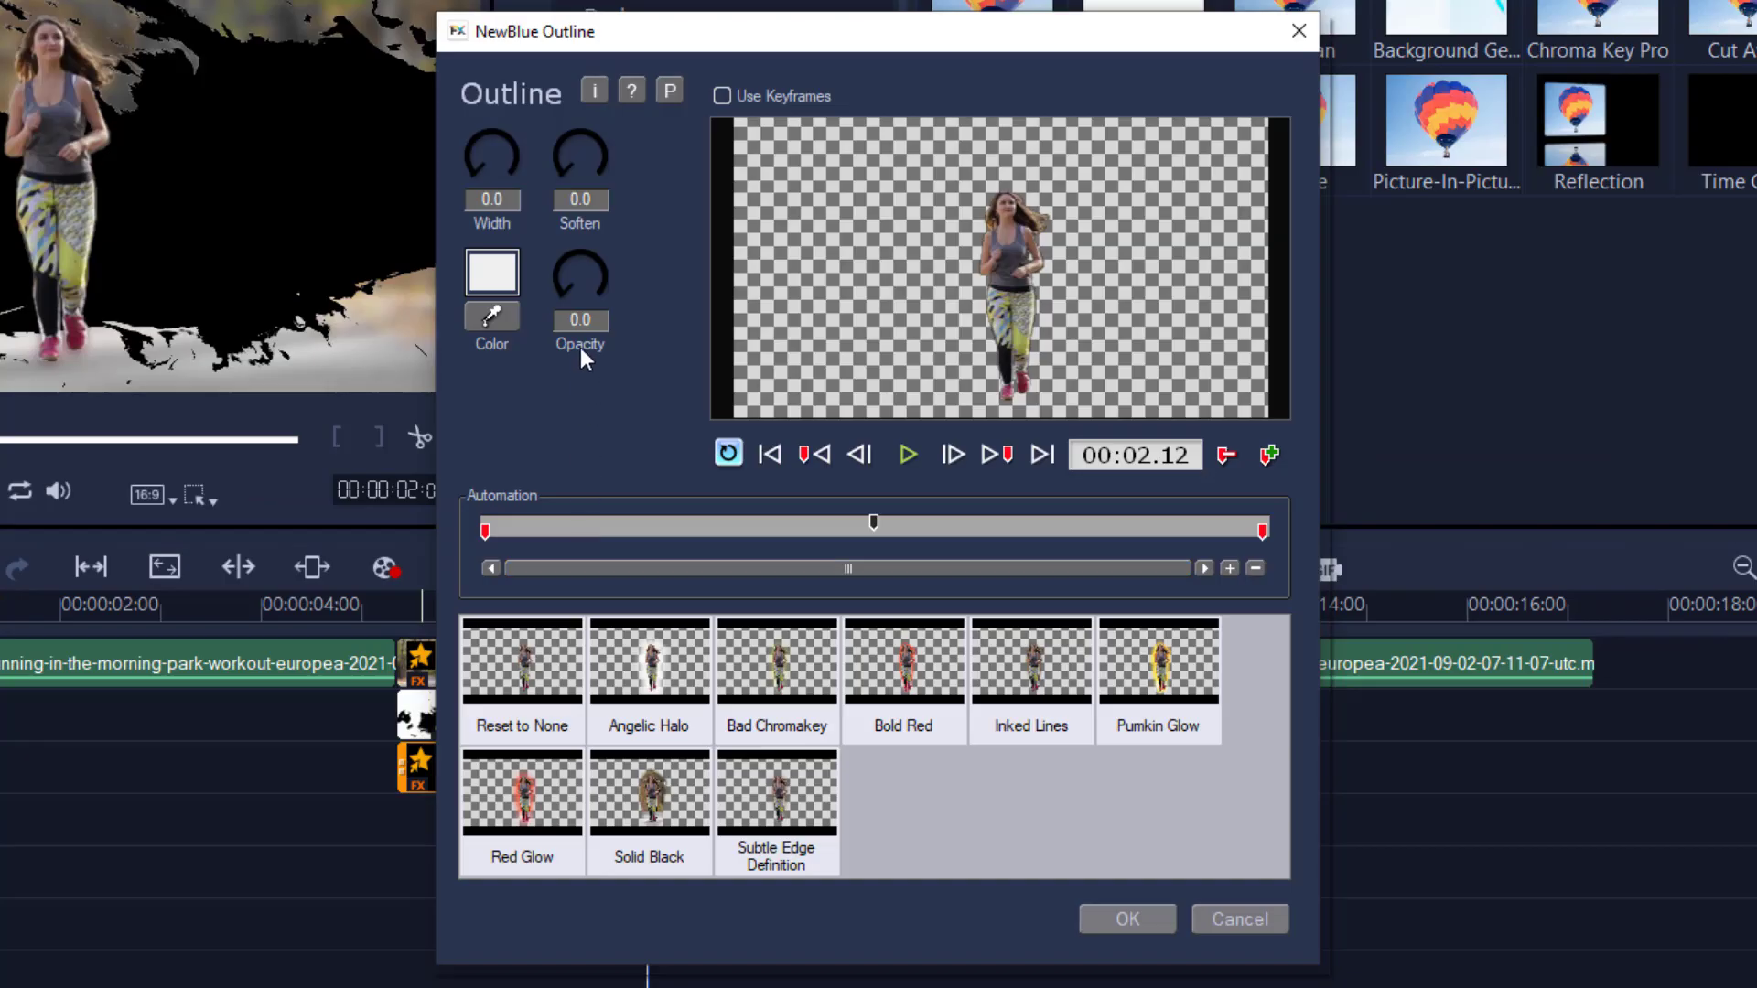
pyautogui.moveTo(598, 316); pyautogui.dragTo(554, 312)
pyautogui.write('100')
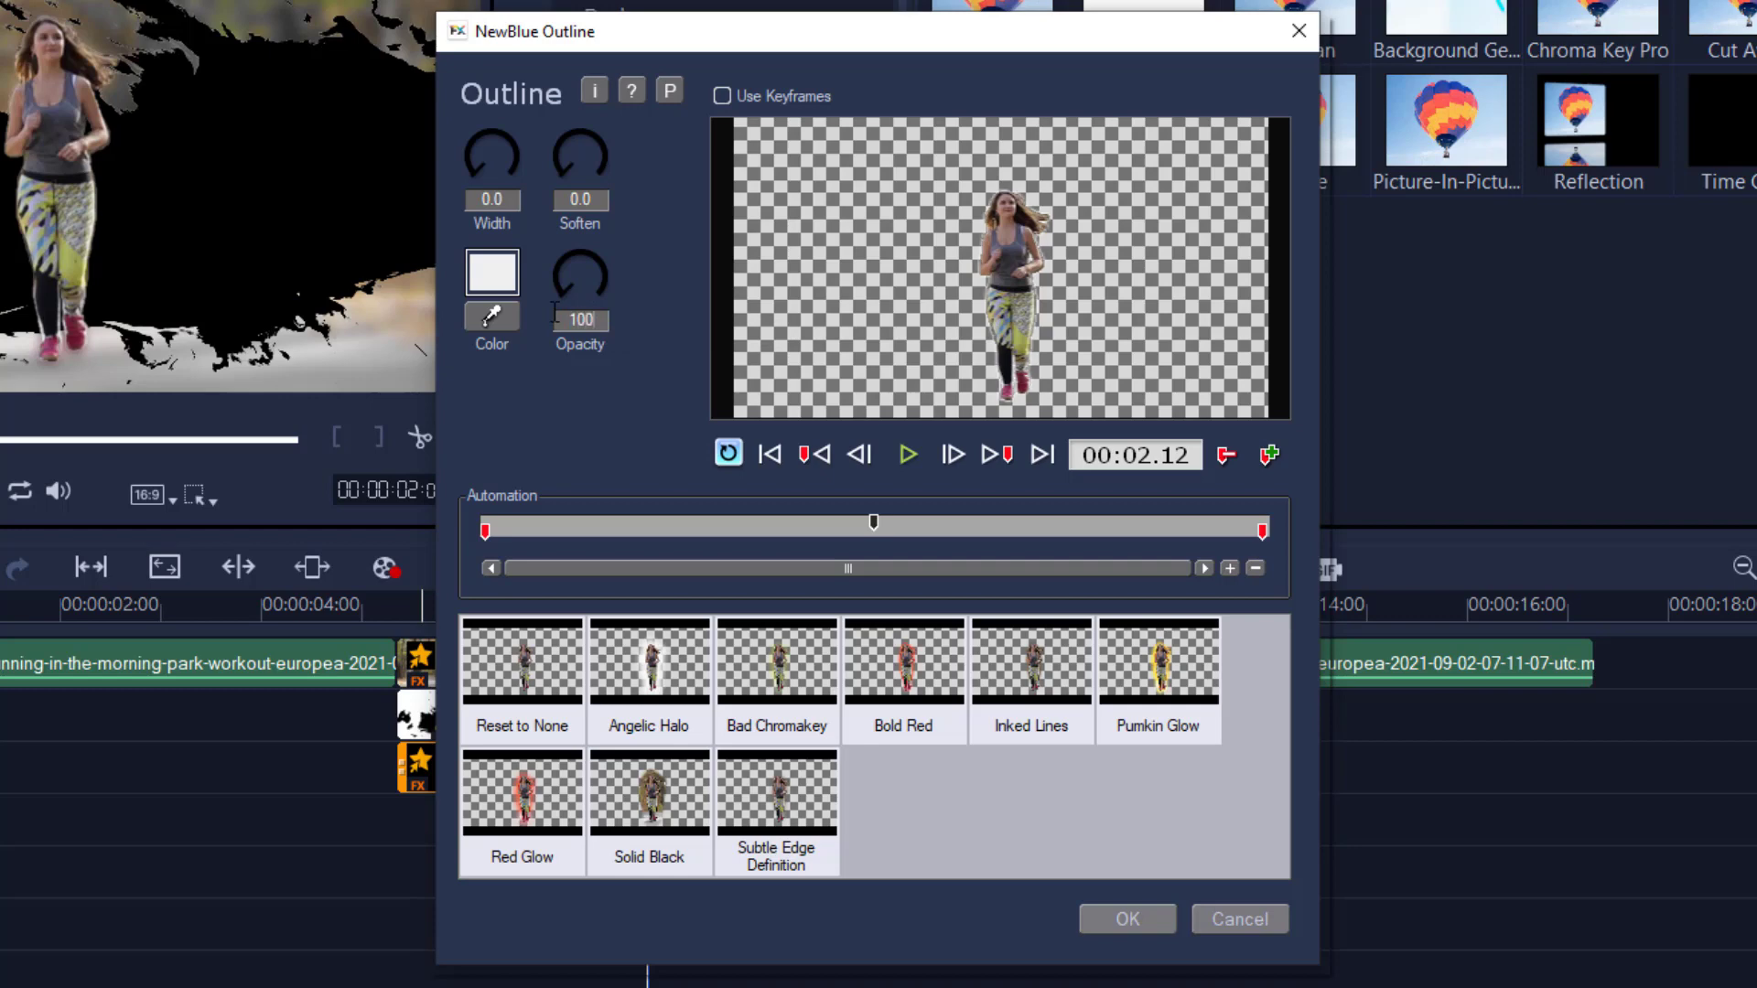
pyautogui.press('Return')
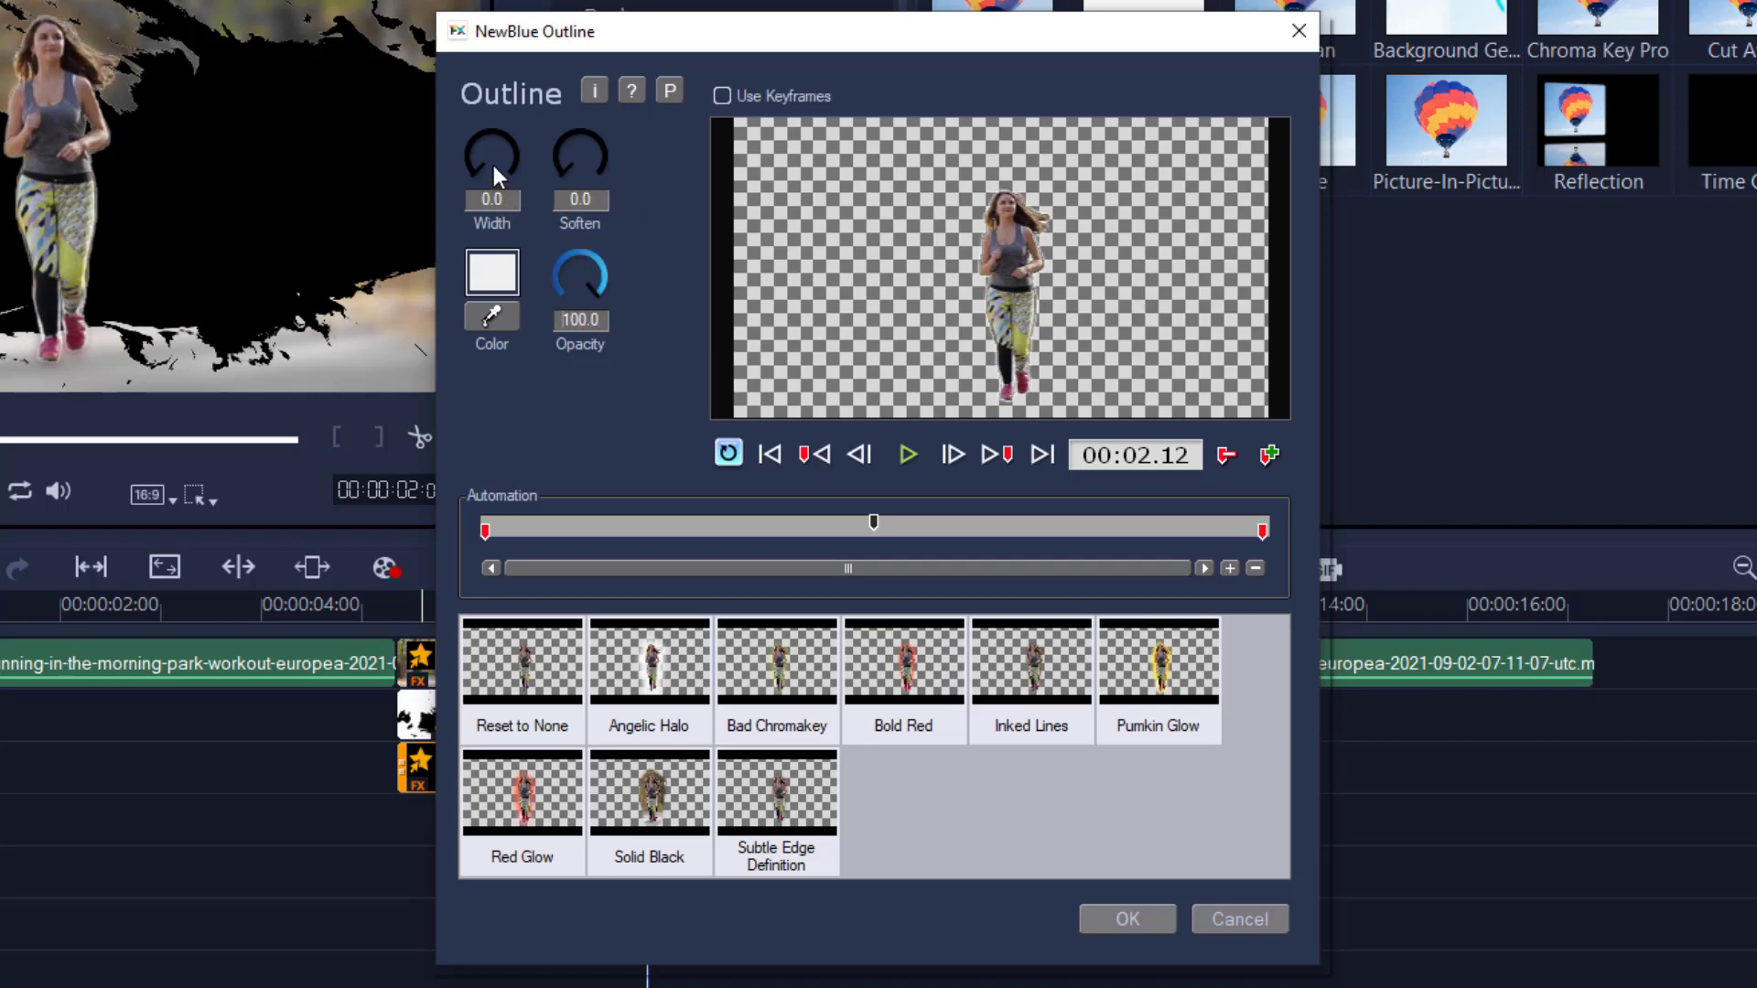
pyautogui.moveTo(485, 103); pyautogui.dragTo(474, 144)
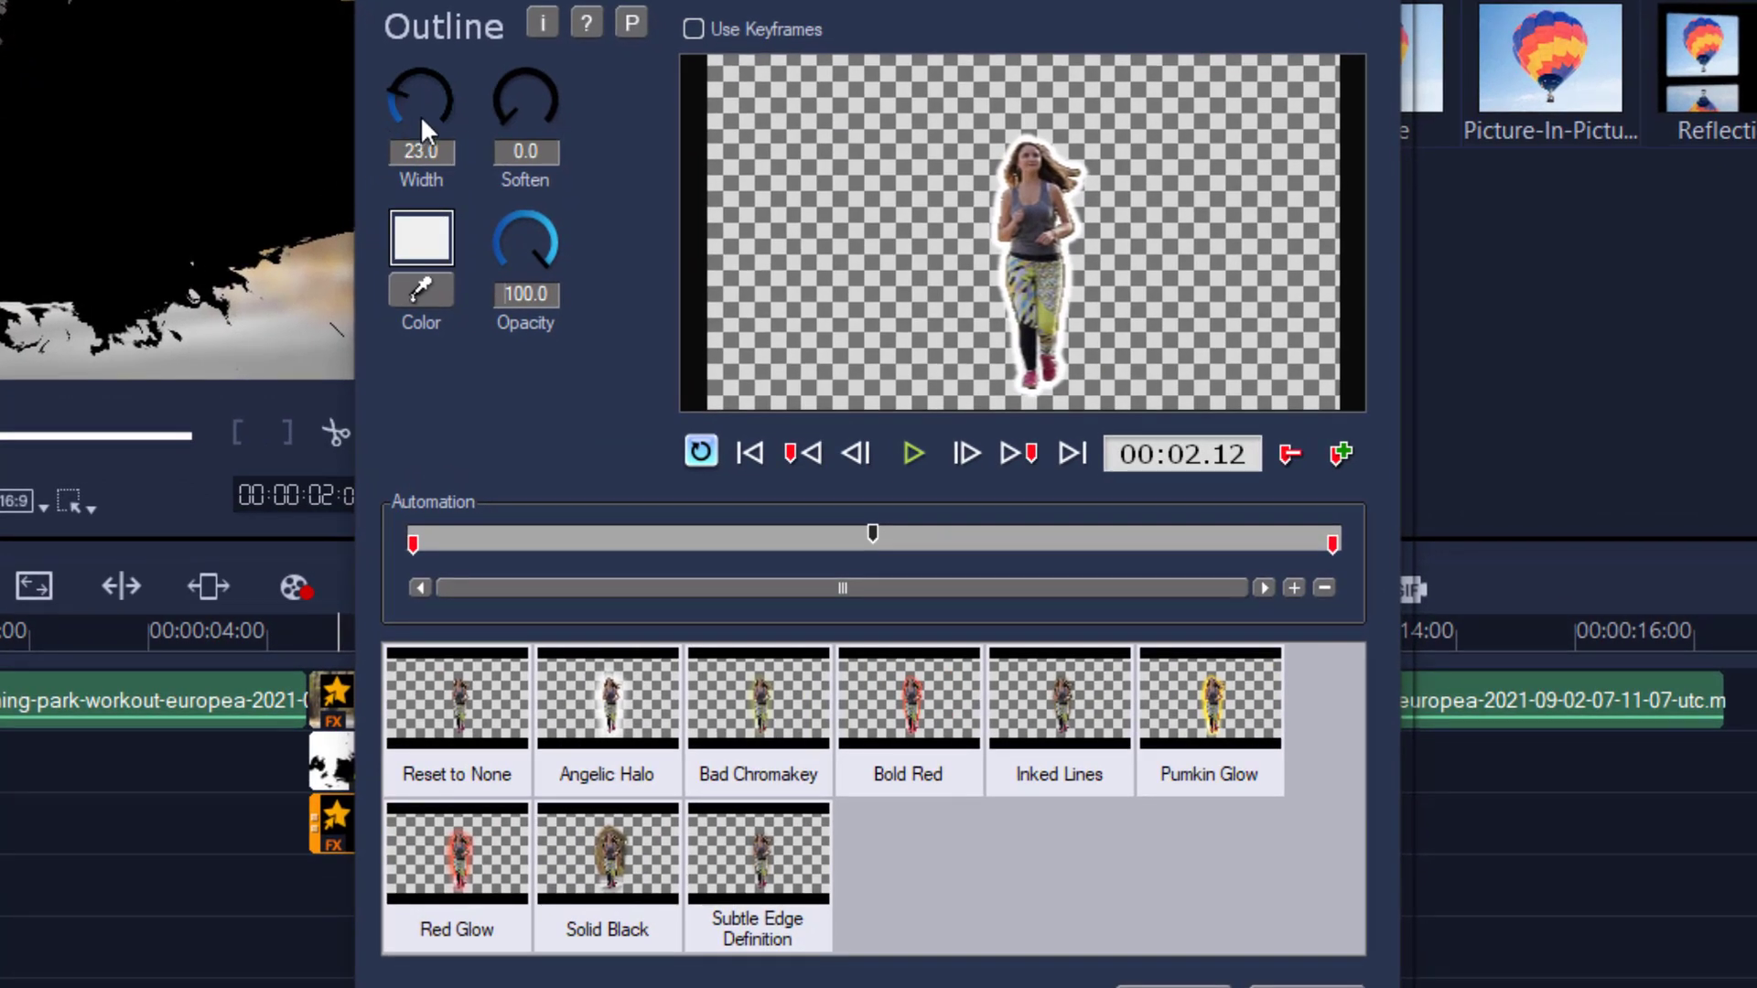
pyautogui.scroll(-5, 420, 108)
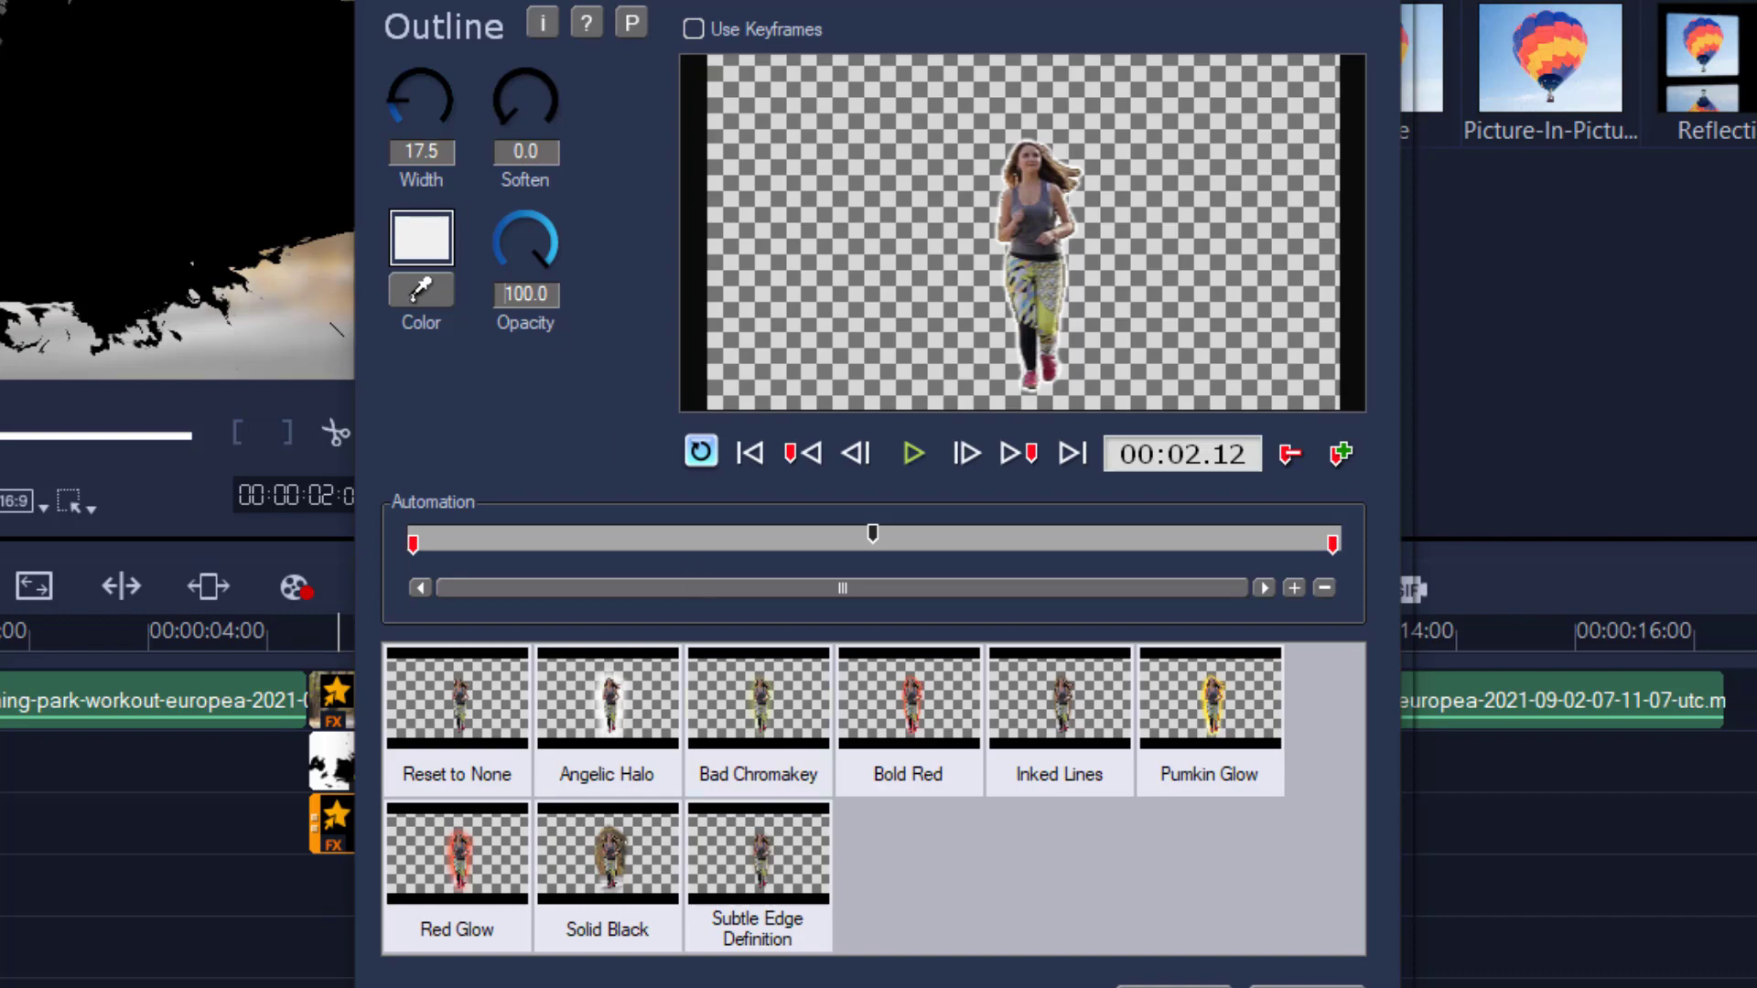
pyautogui.click(1173, 985)
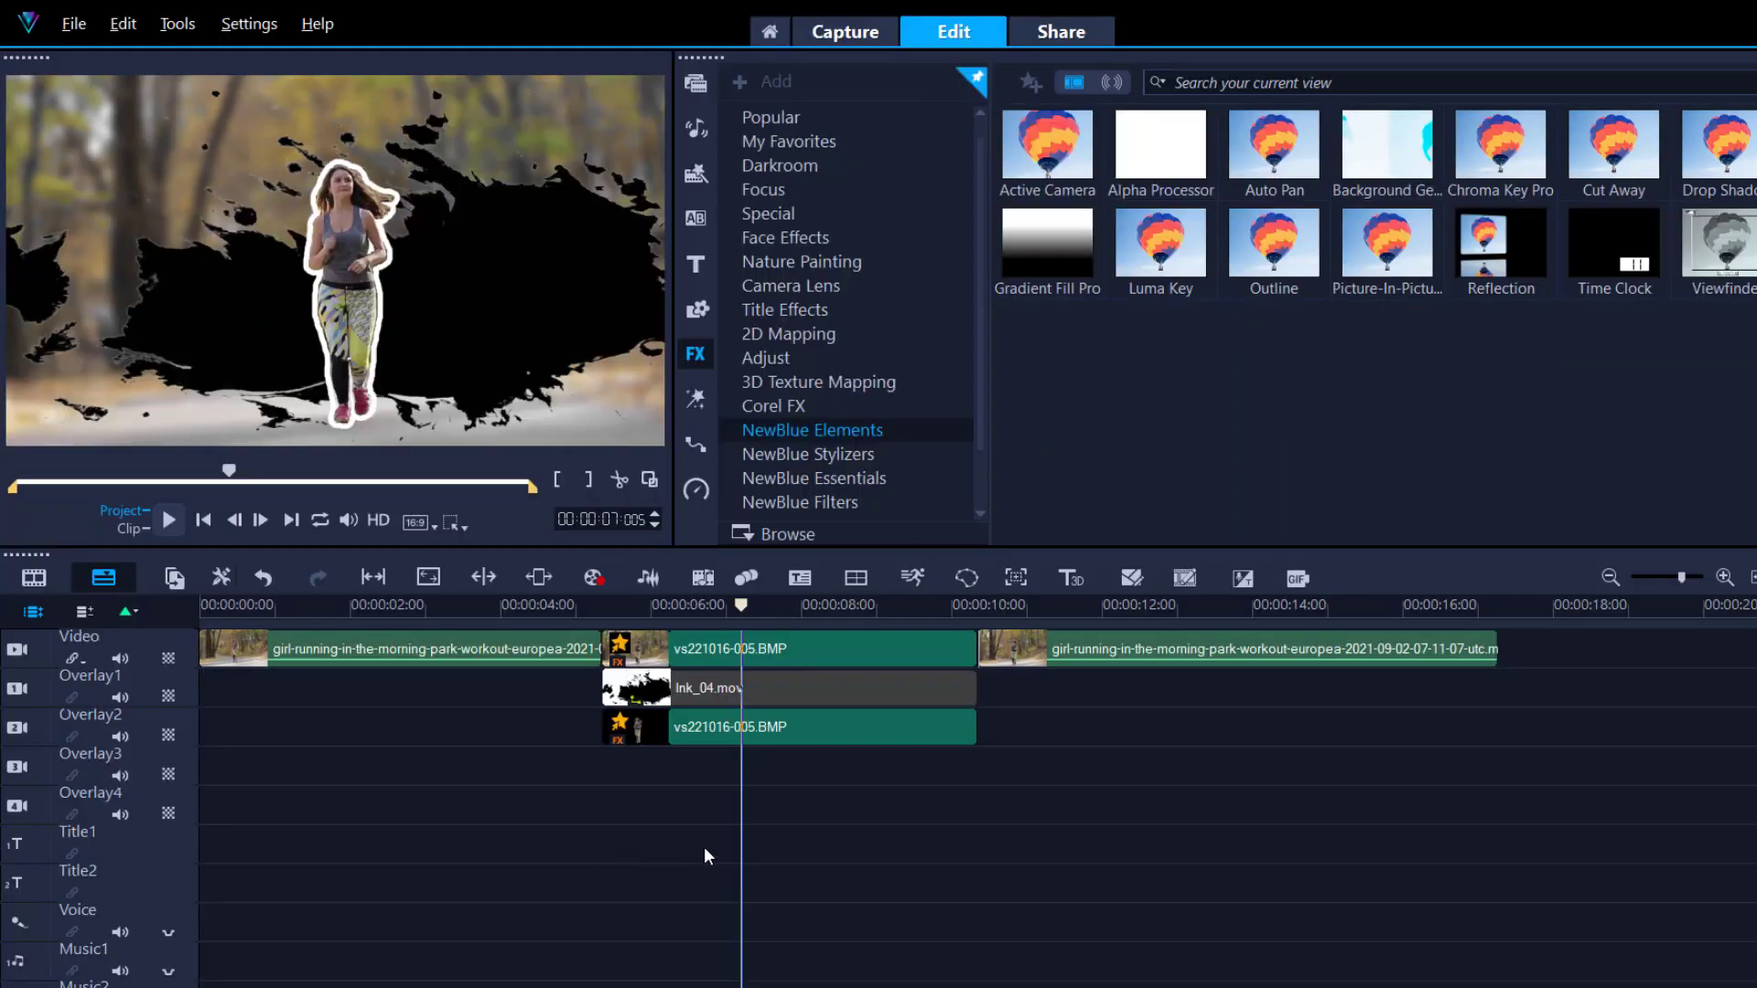
# - At the freeze frame, type a two-line title reading 'Fit with' / 'Tina'
pyautogui.click(704, 846)
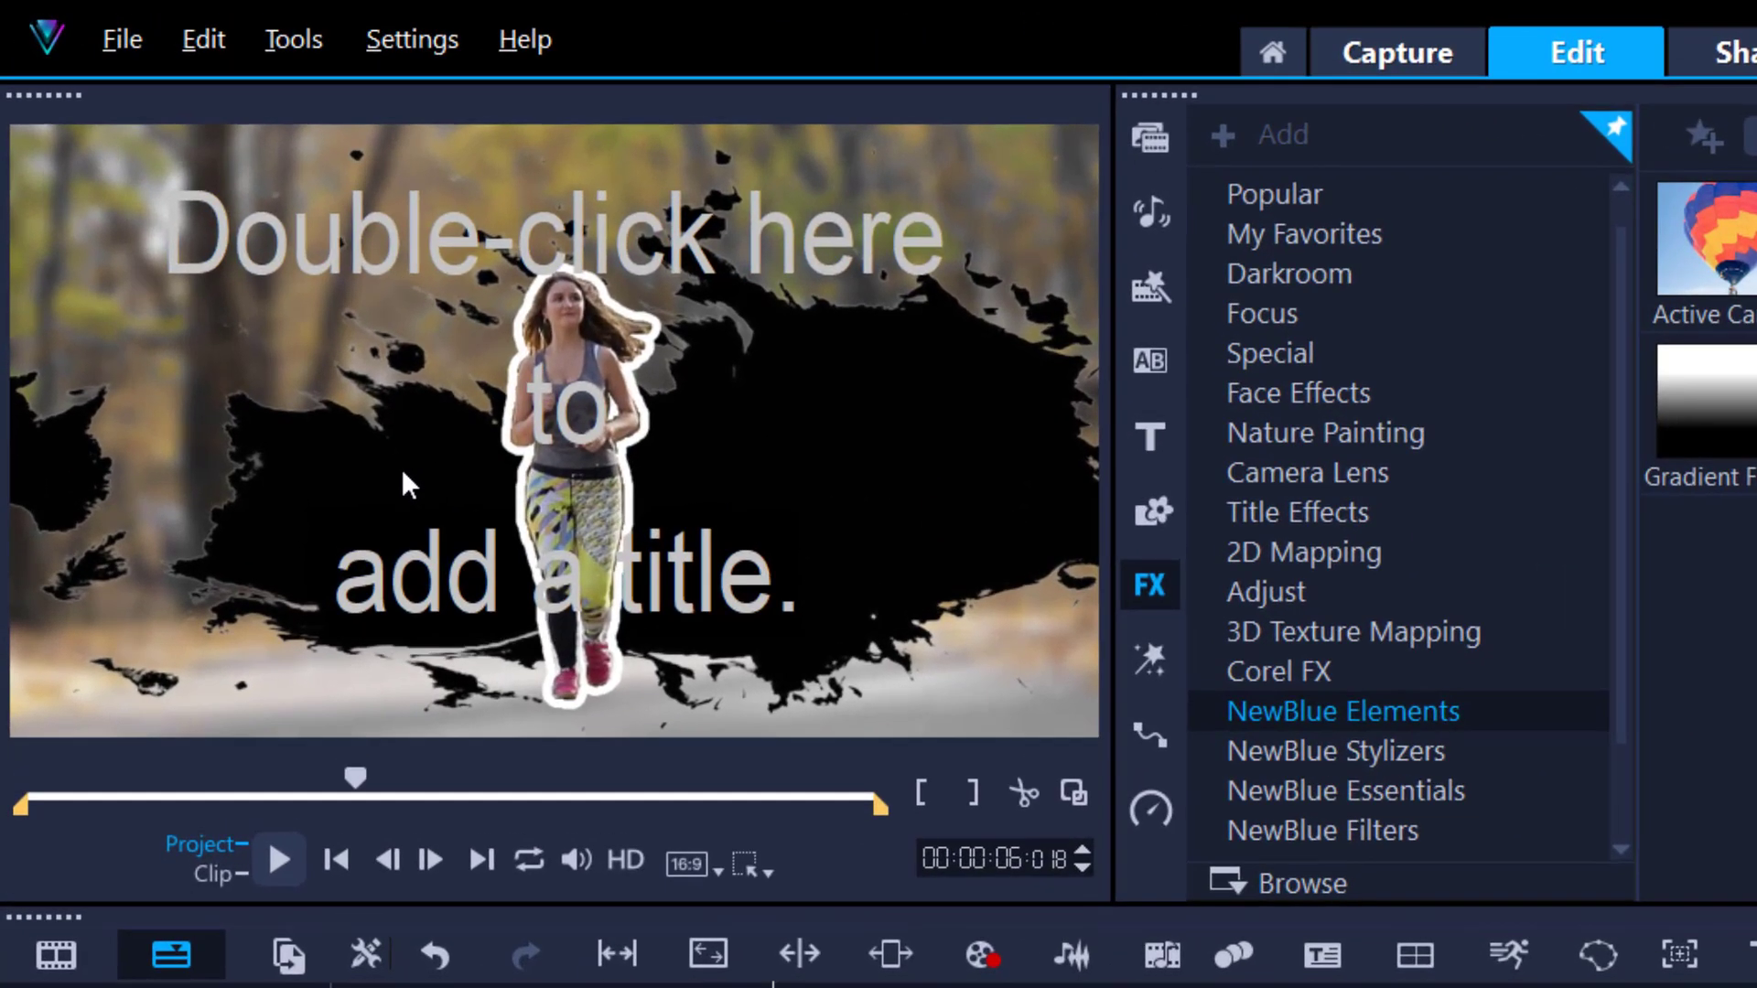
pyautogui.doubleClick(402, 469)
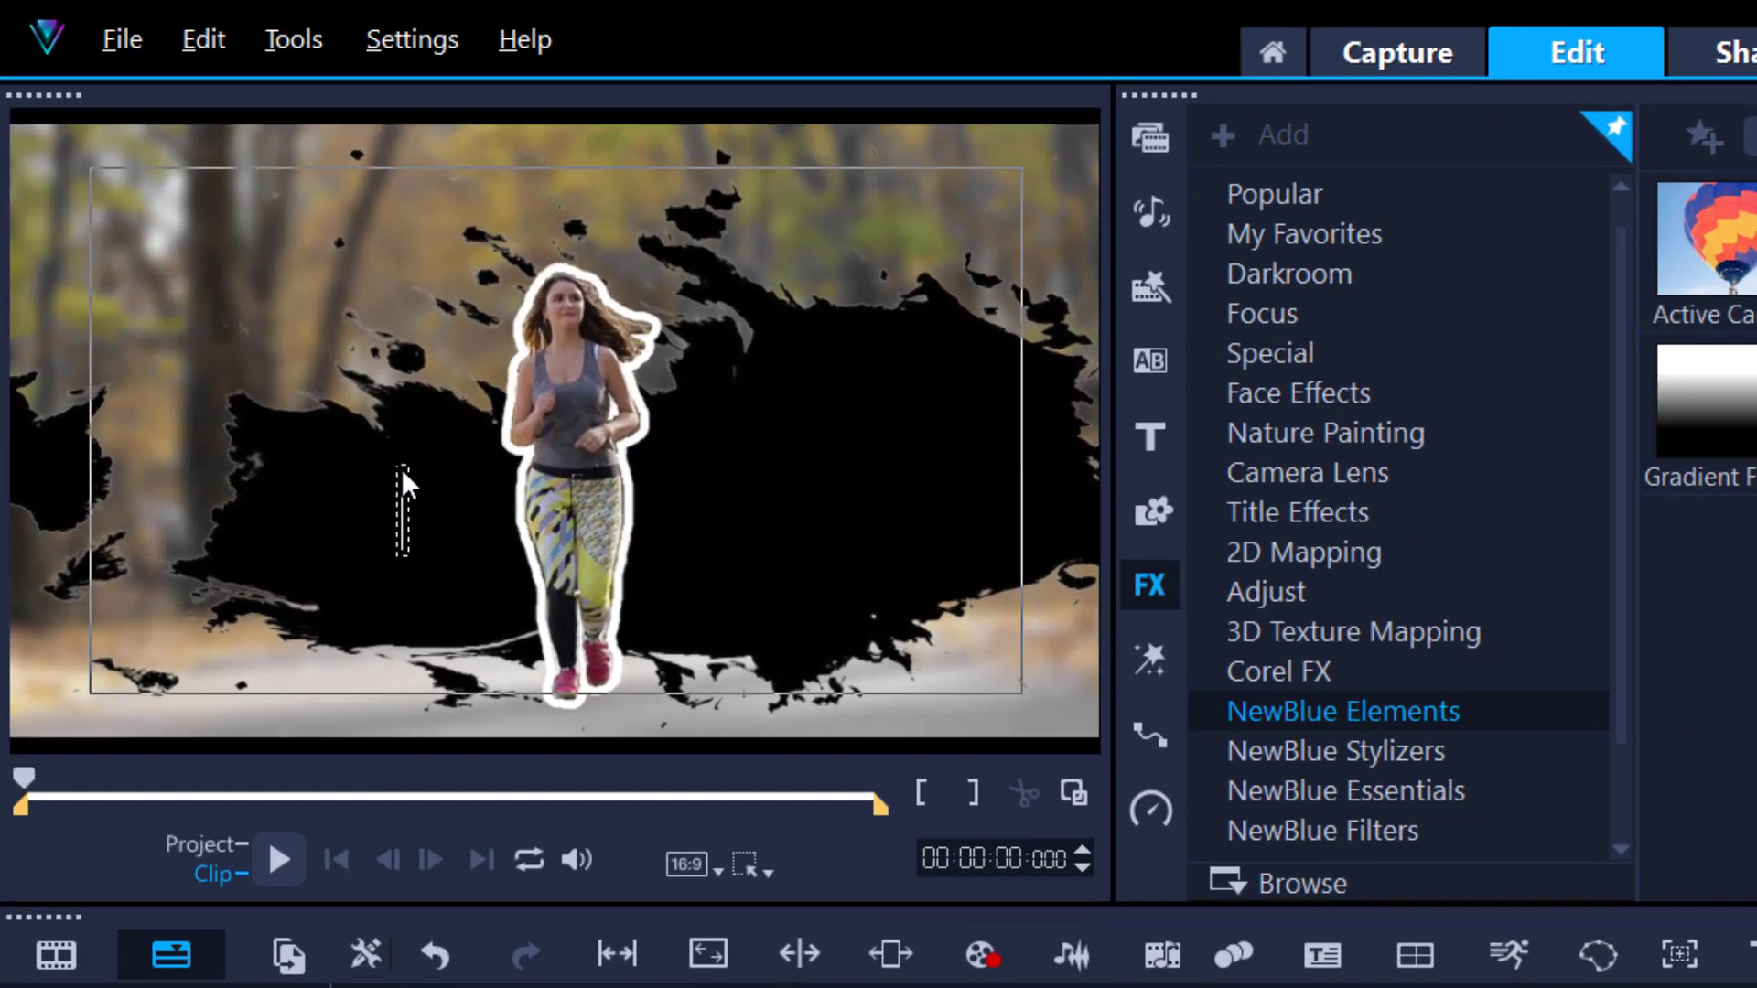
pyautogui.write('Fi')
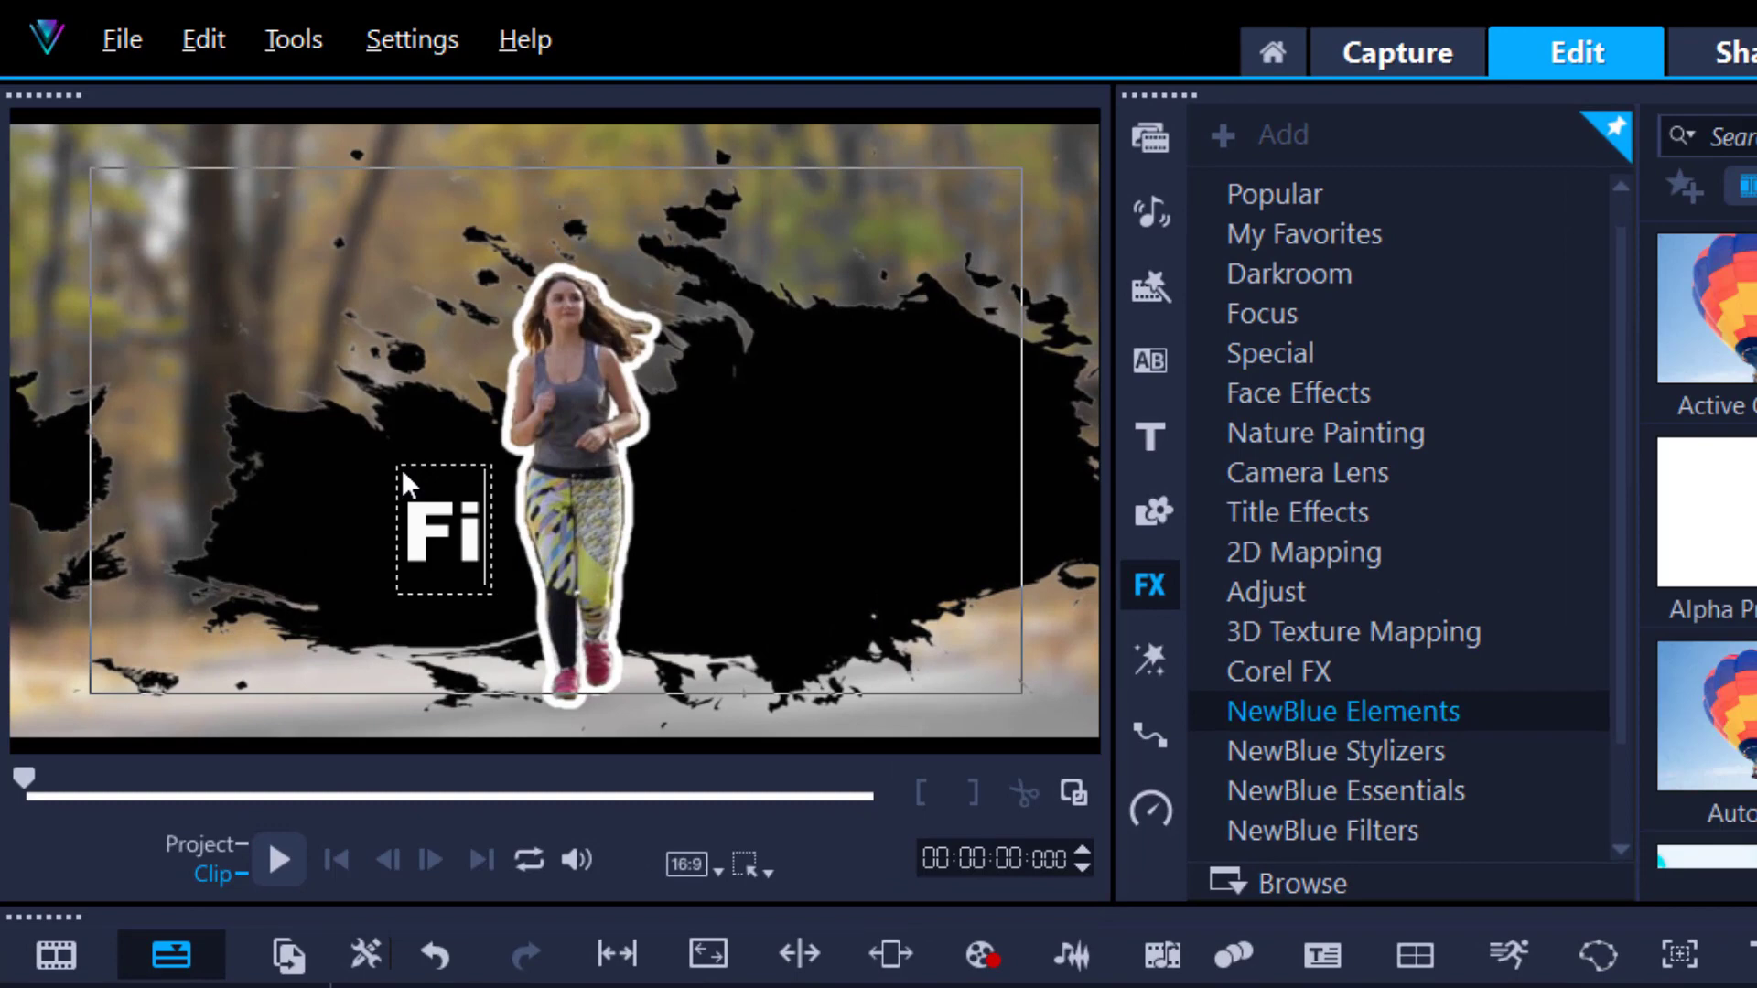
pyautogui.write('t with')
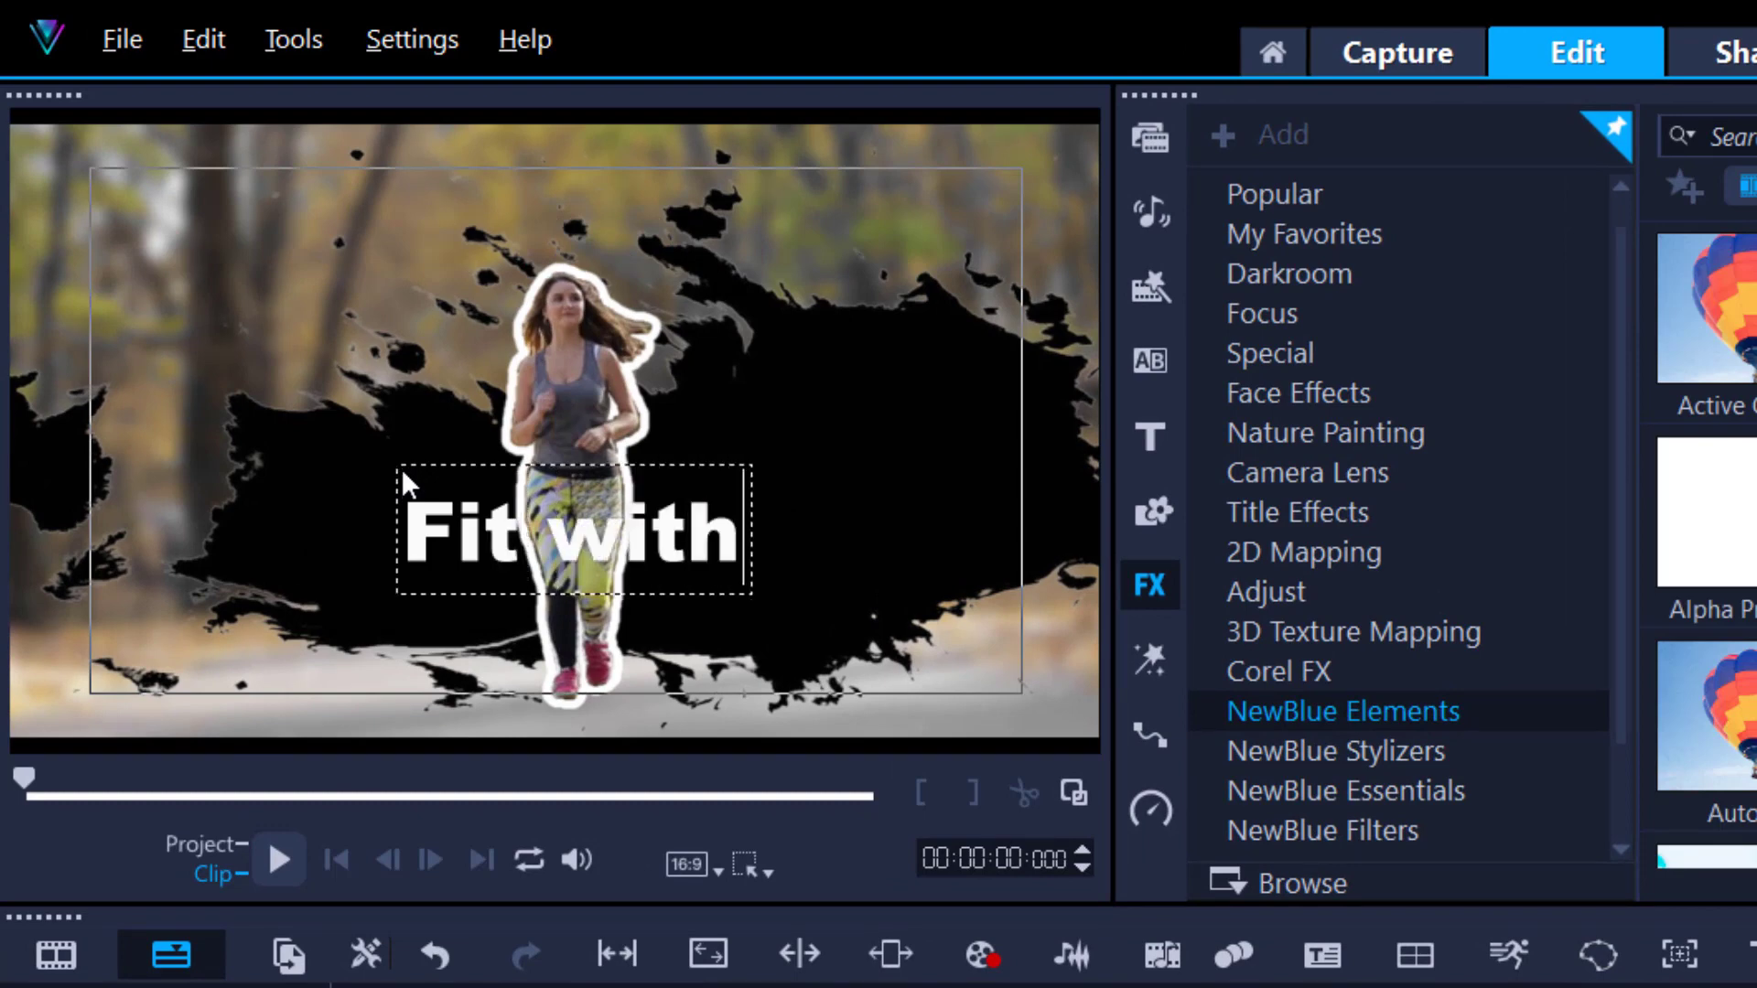
pyautogui.press('Return')
pyautogui.write('Tina')
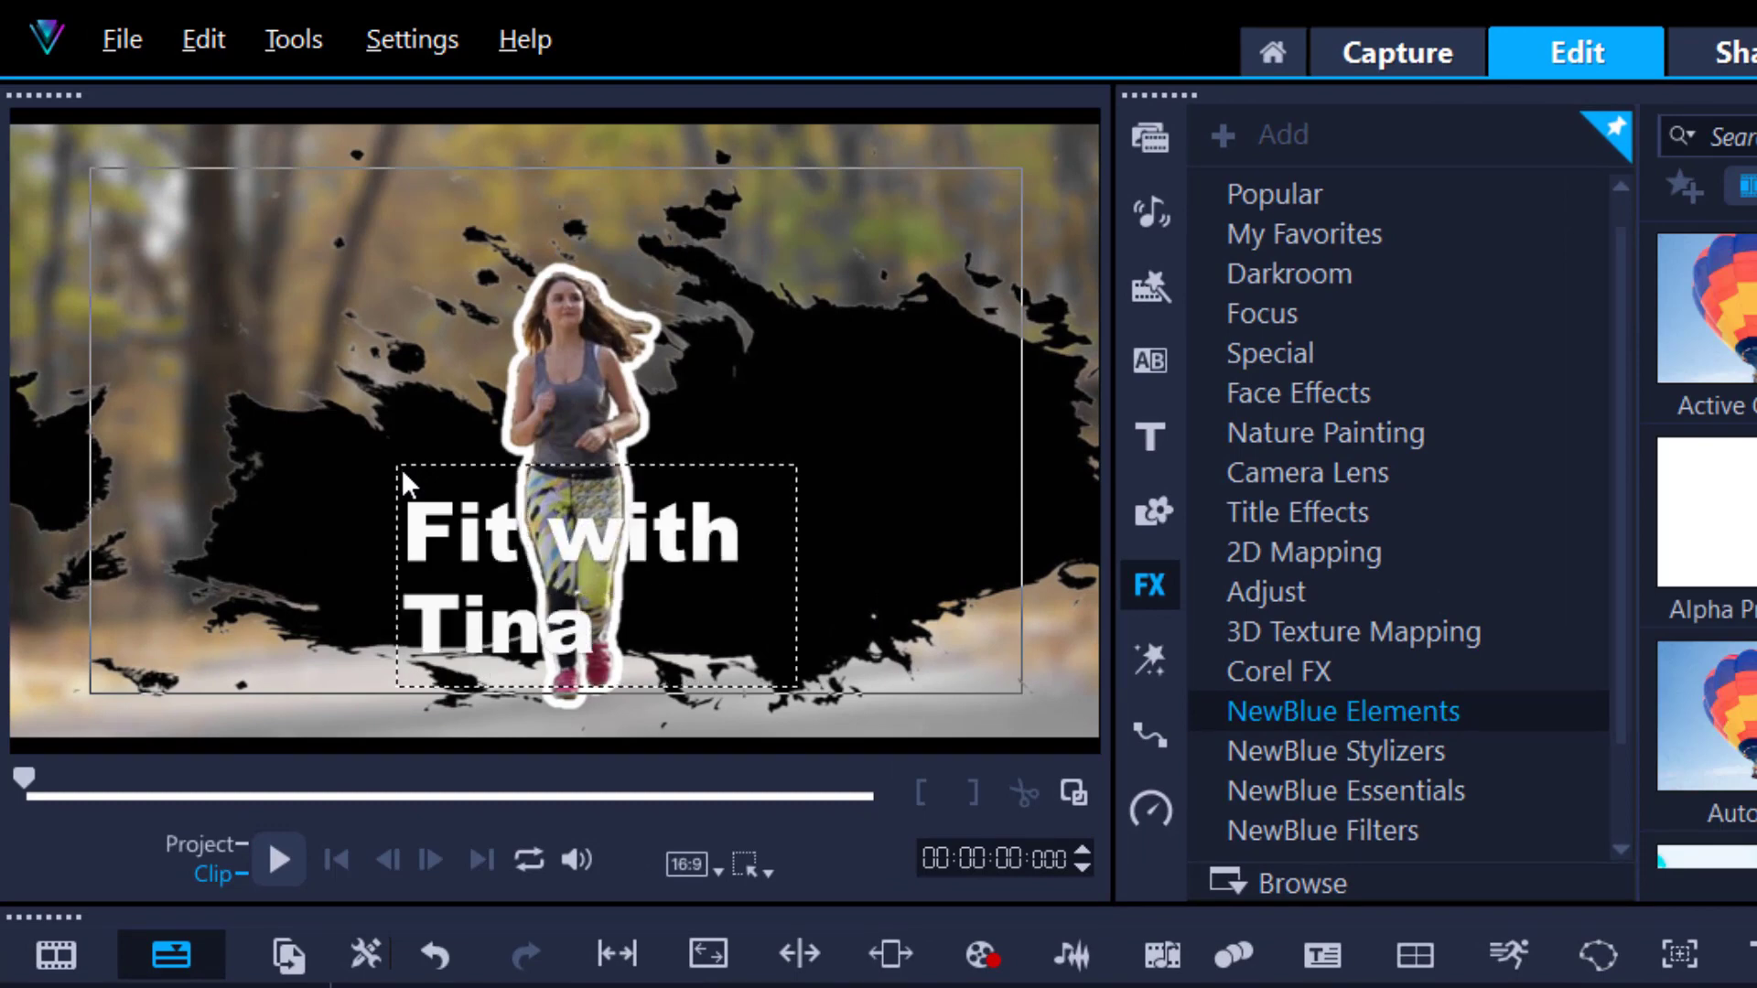
# - Move the title left beside the runner and scale it down
pyautogui.click(441, 399)
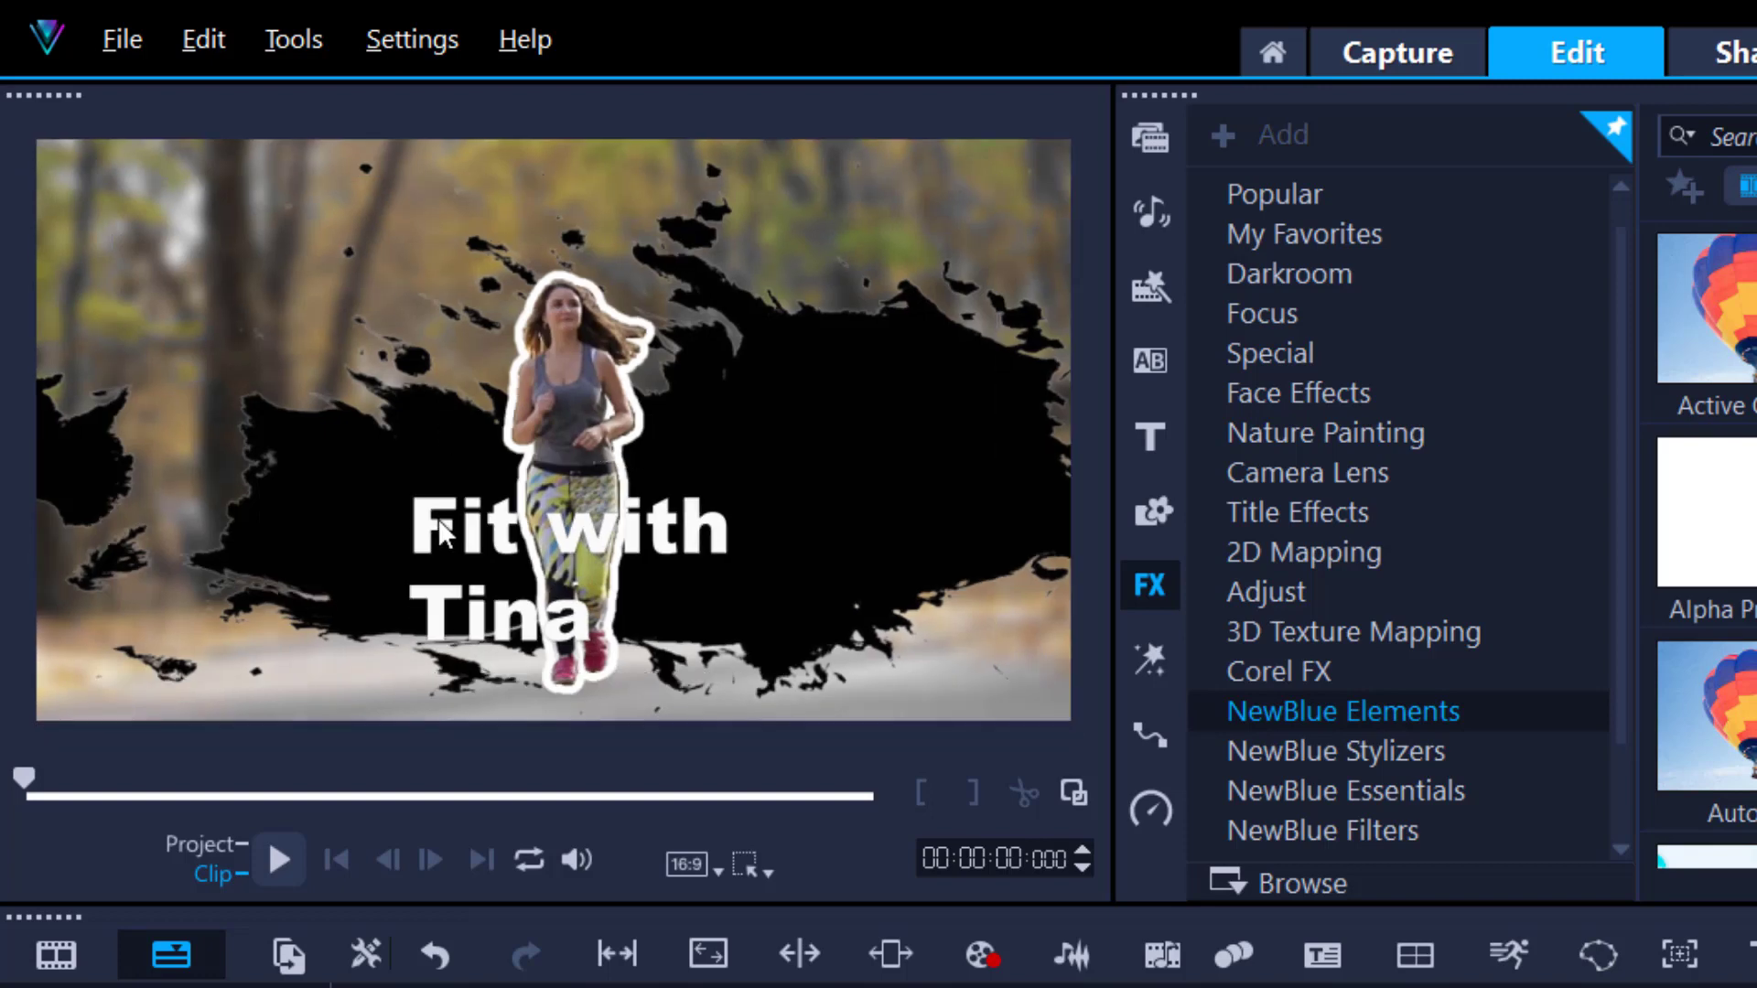
pyautogui.moveTo(483, 561); pyautogui.dragTo(315, 501)
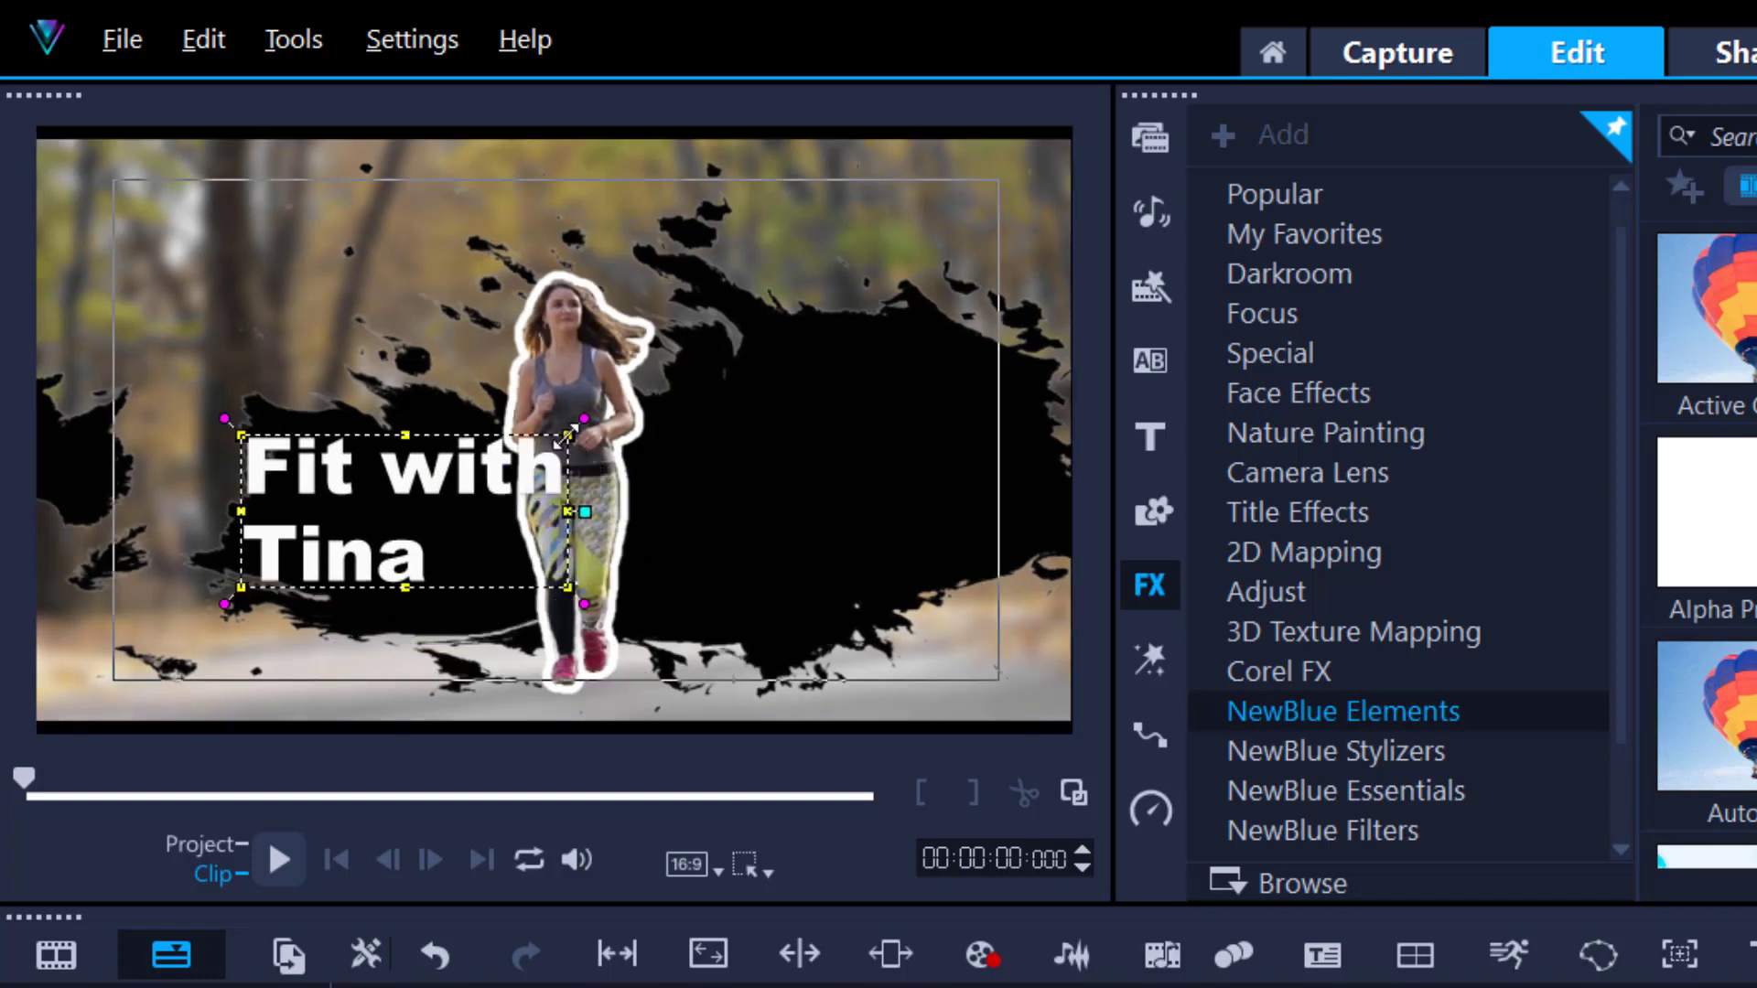
pyautogui.moveTo(549, 447); pyautogui.dragTo(536, 450)
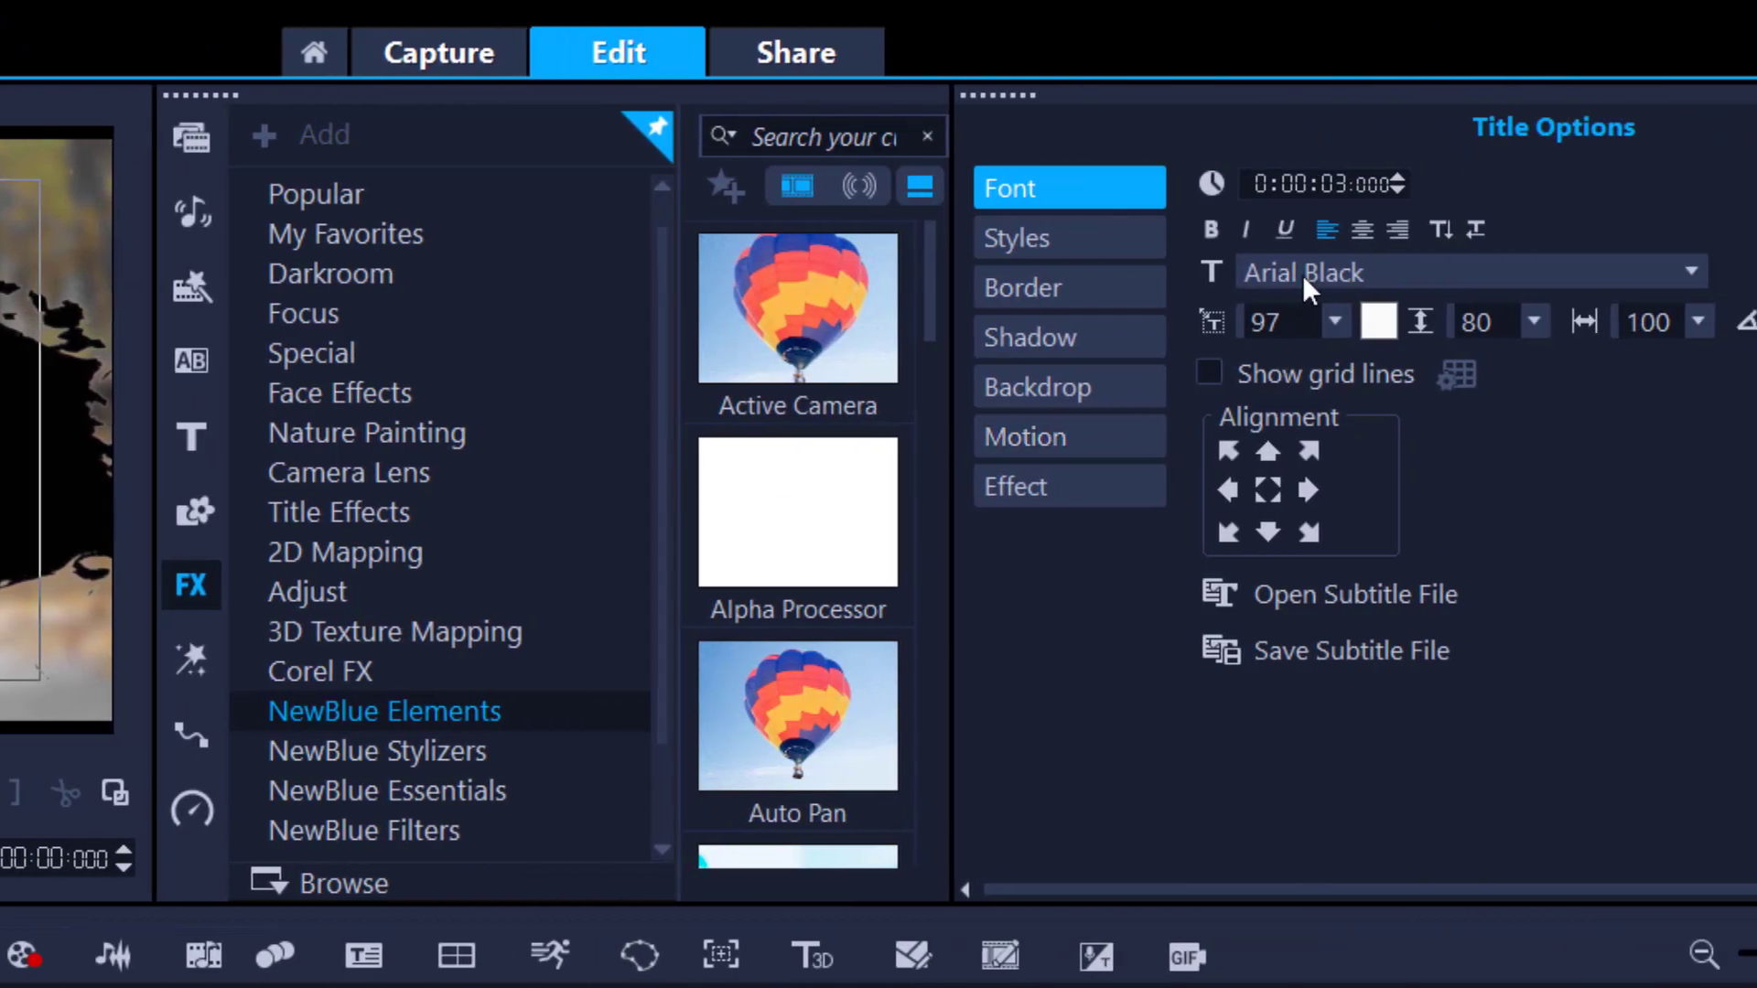
# - Change the title font to the Banshee brush script
pyautogui.click(1299, 273)
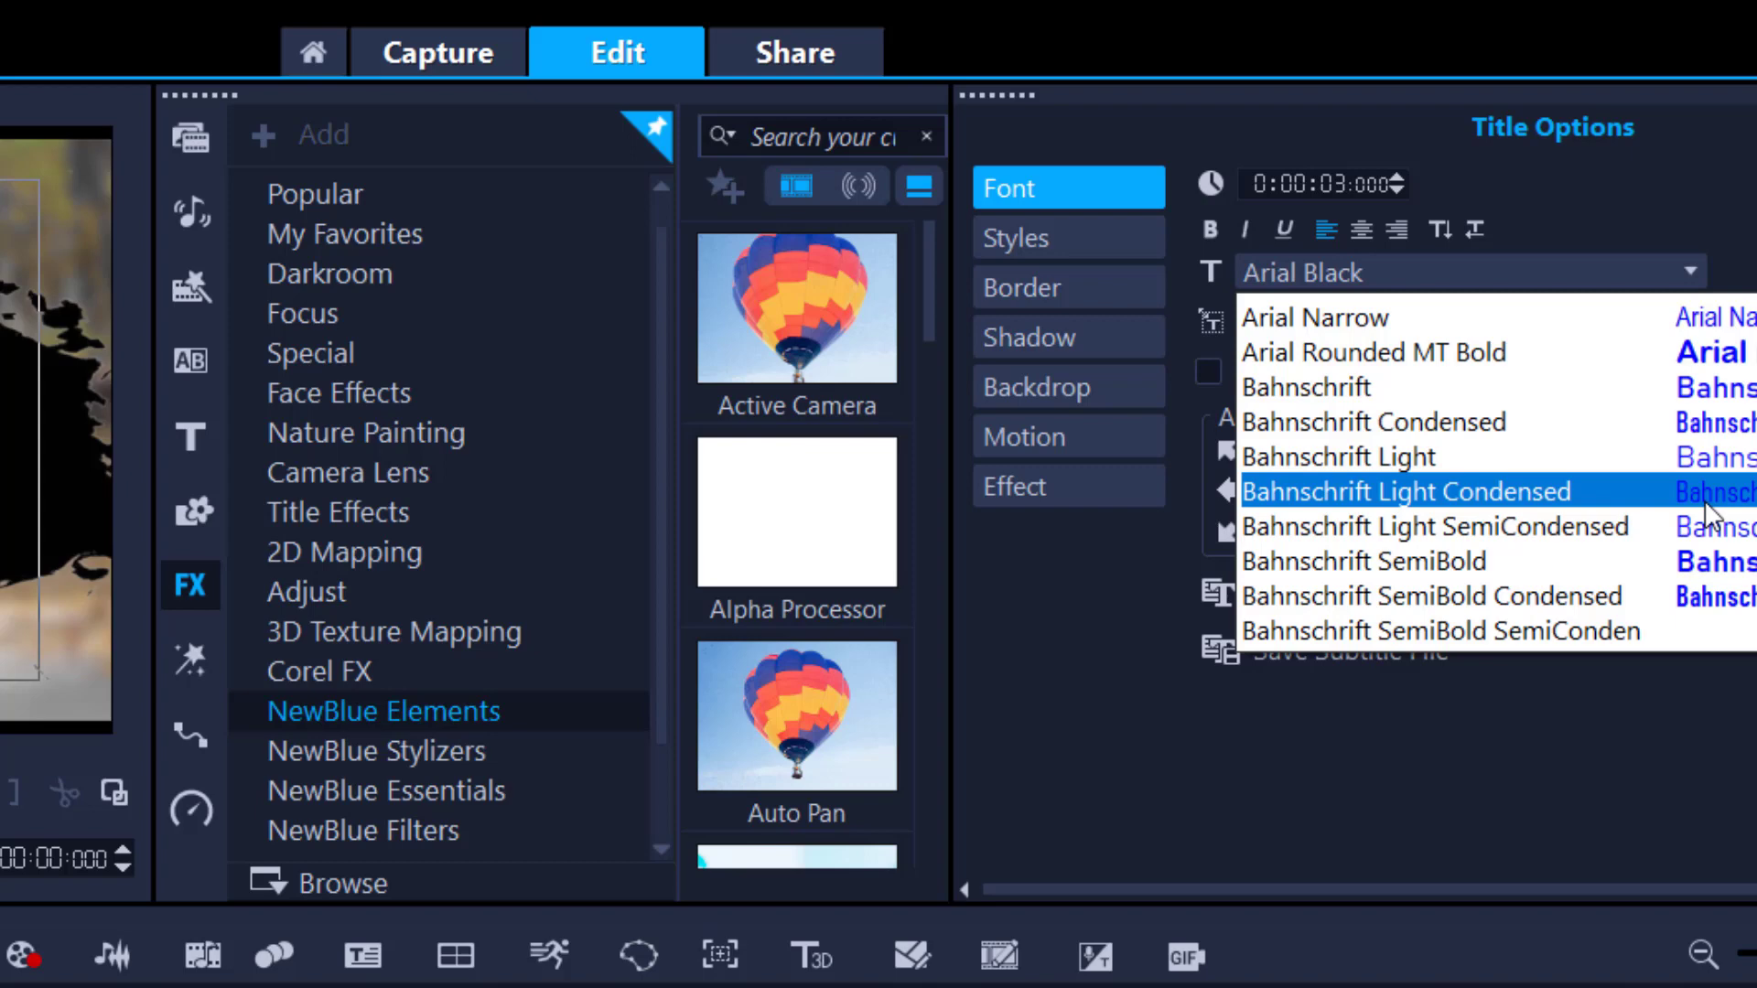
pyautogui.scroll(-5, 1708, 515)
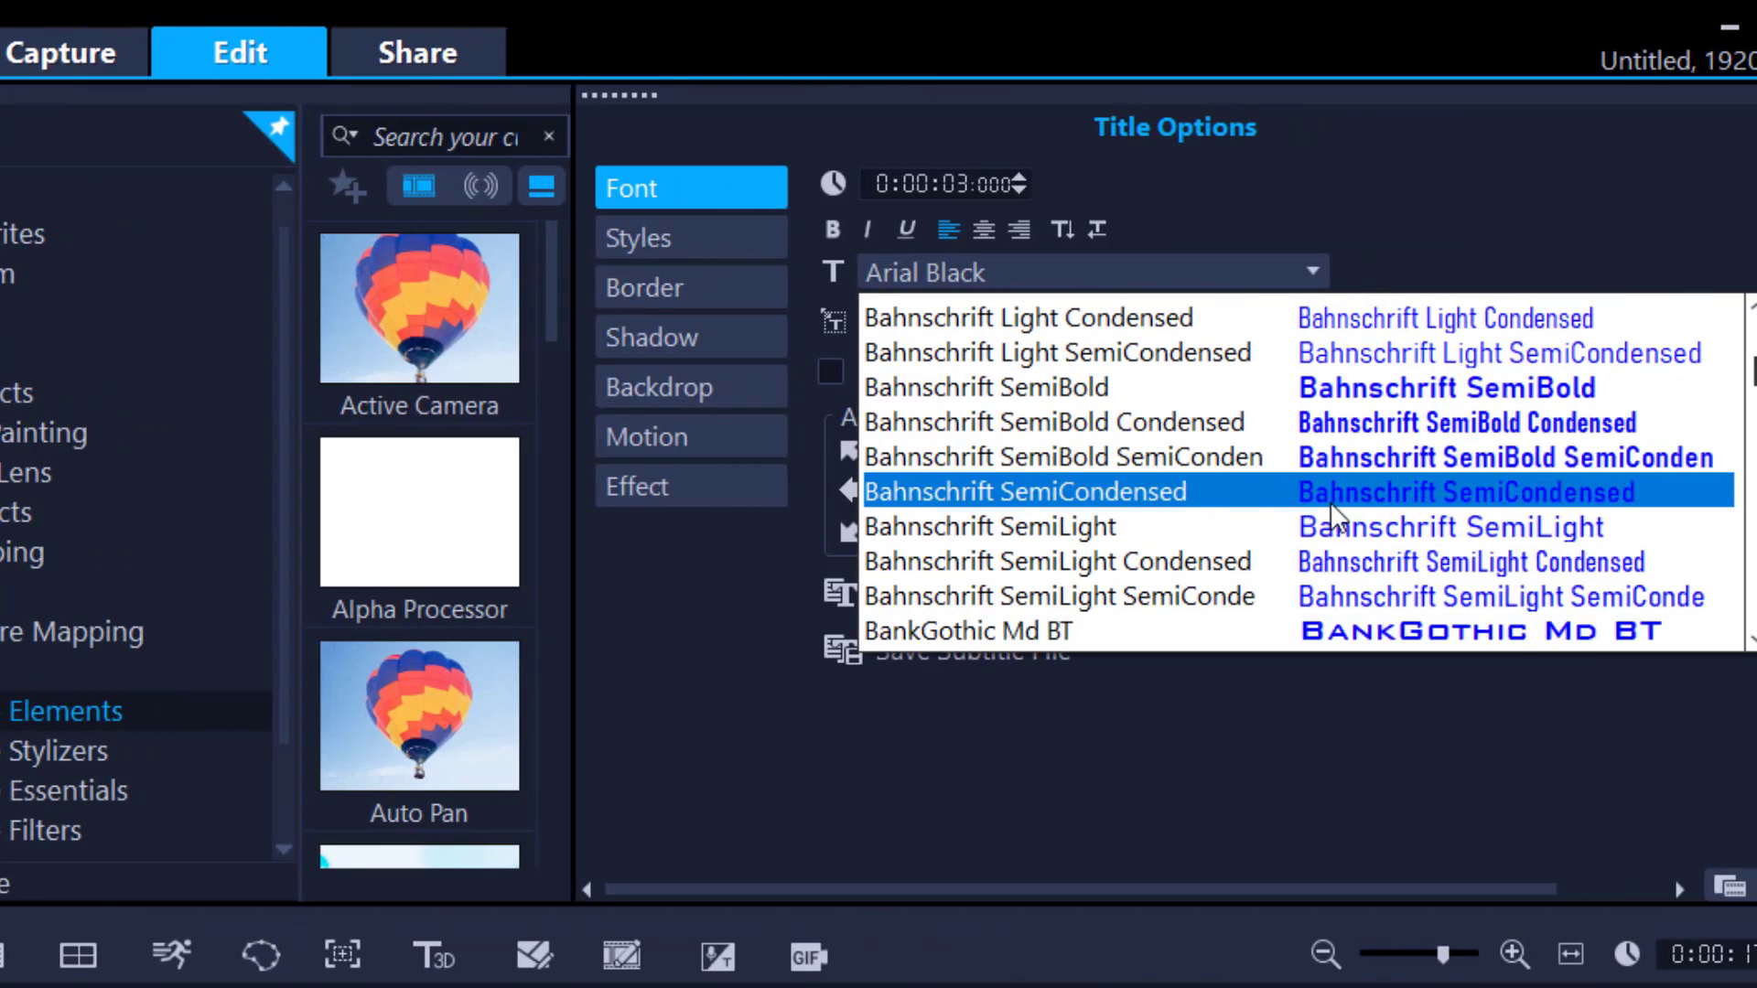
pyautogui.scroll(-5, 1331, 501)
pyautogui.click(1338, 491)
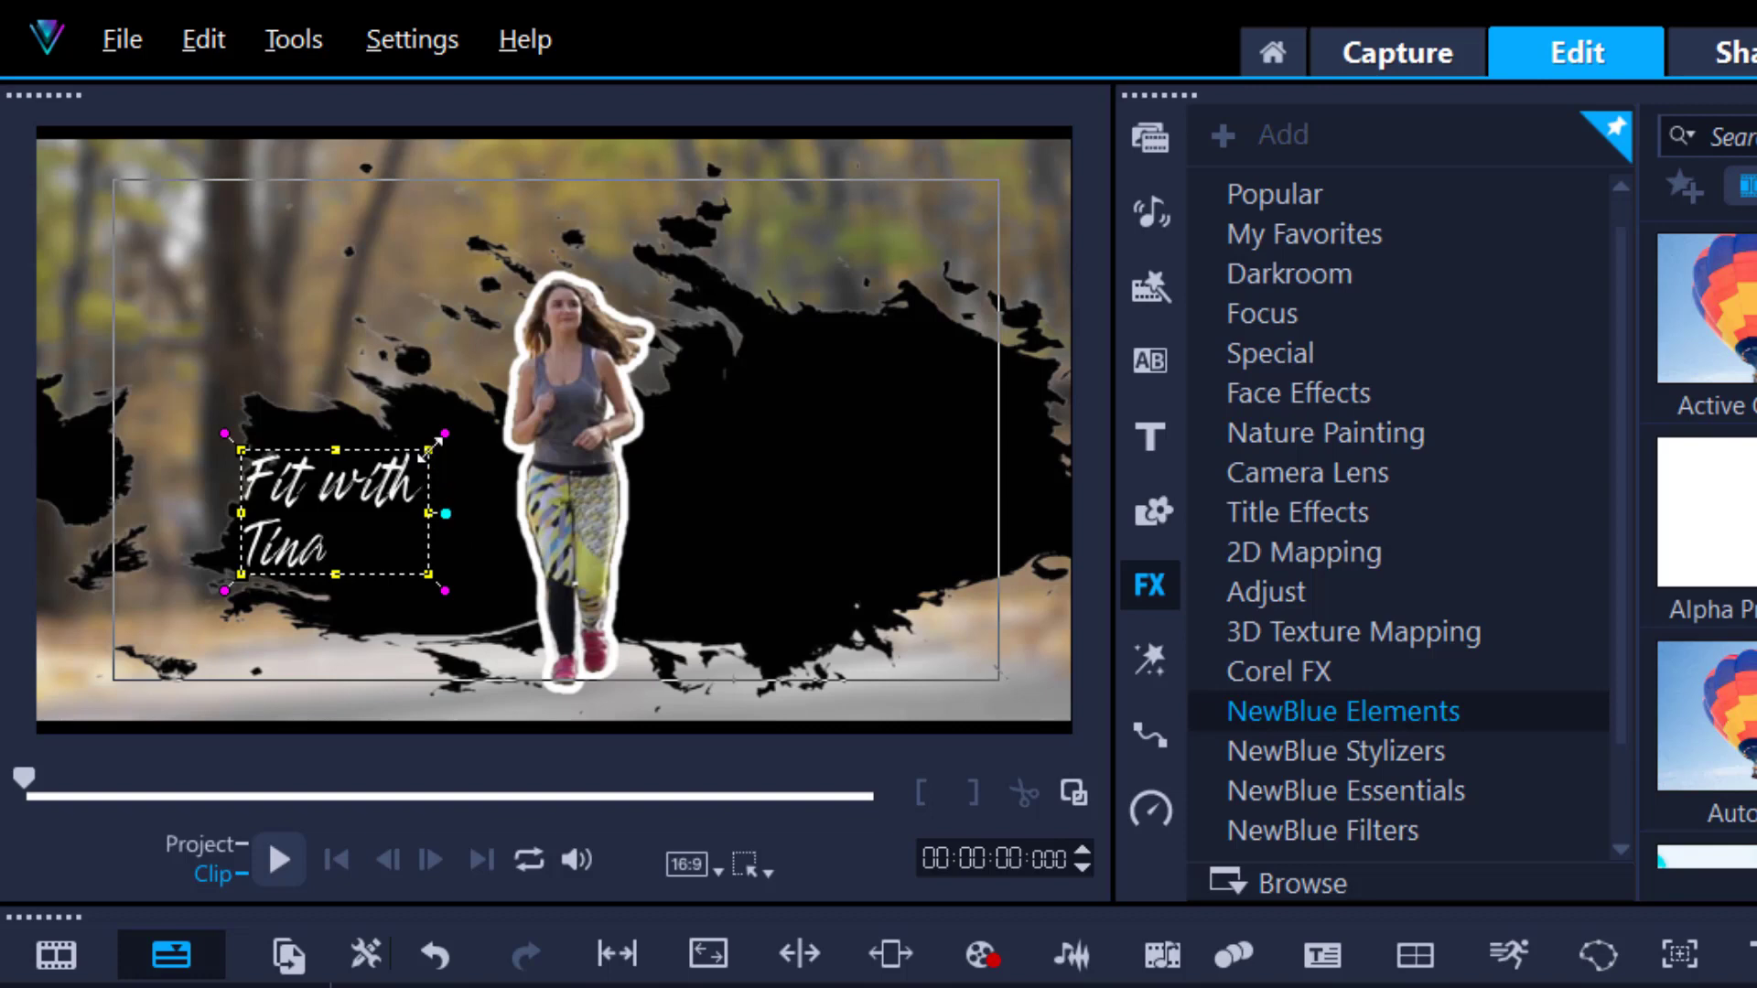
# - Enlarge the title and nudge it into place on the splat, left of the runner
pyautogui.moveTo(431, 448); pyautogui.dragTo(506, 400)
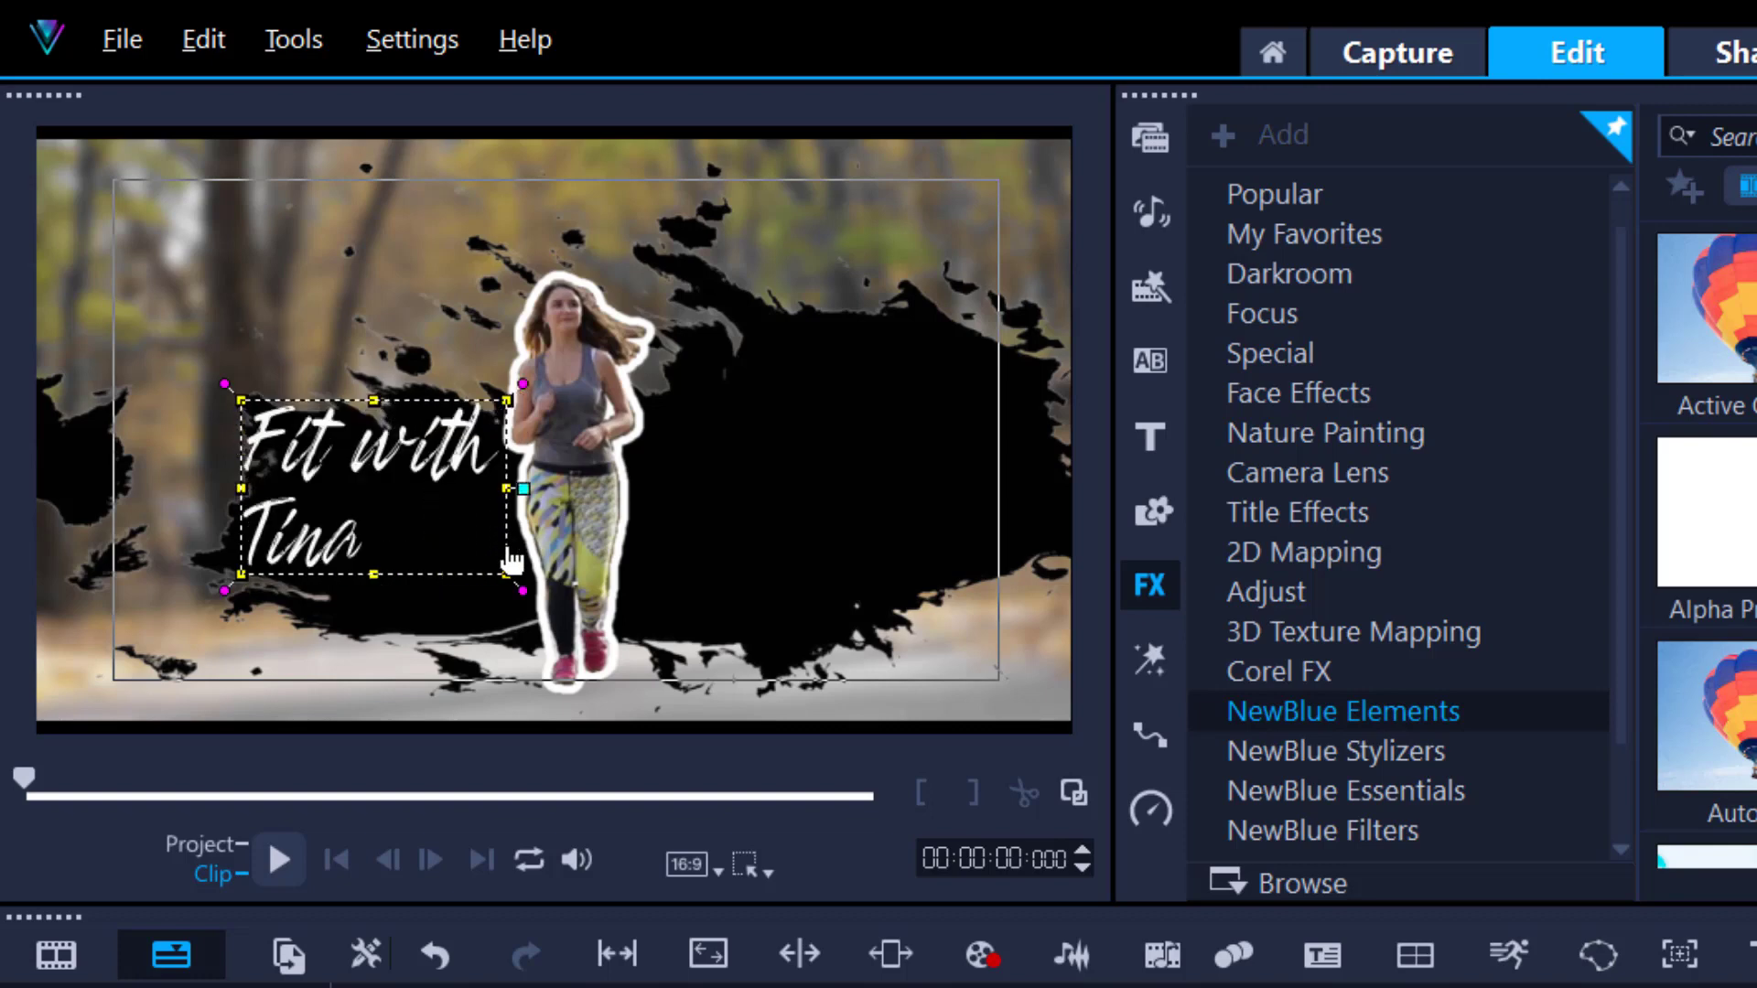
pyautogui.moveTo(426, 546); pyautogui.dragTo(431, 565)
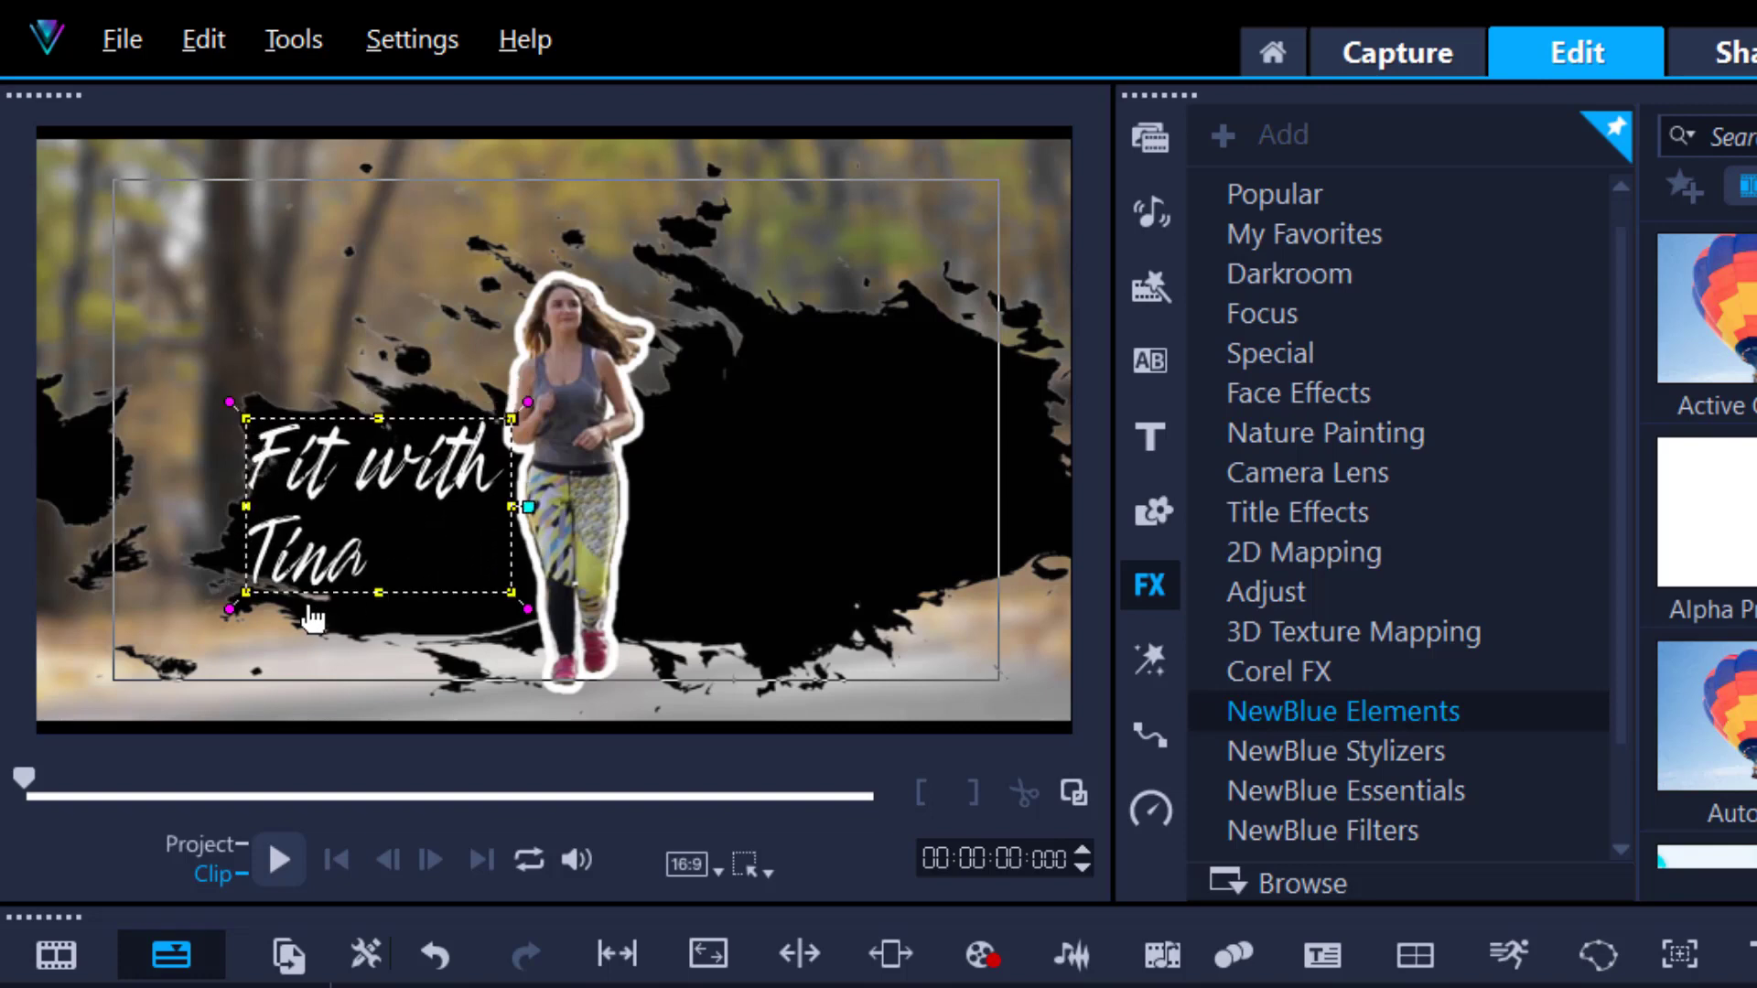
pyautogui.moveTo(248, 590); pyautogui.dragTo(254, 588)
pyautogui.click(300, 657)
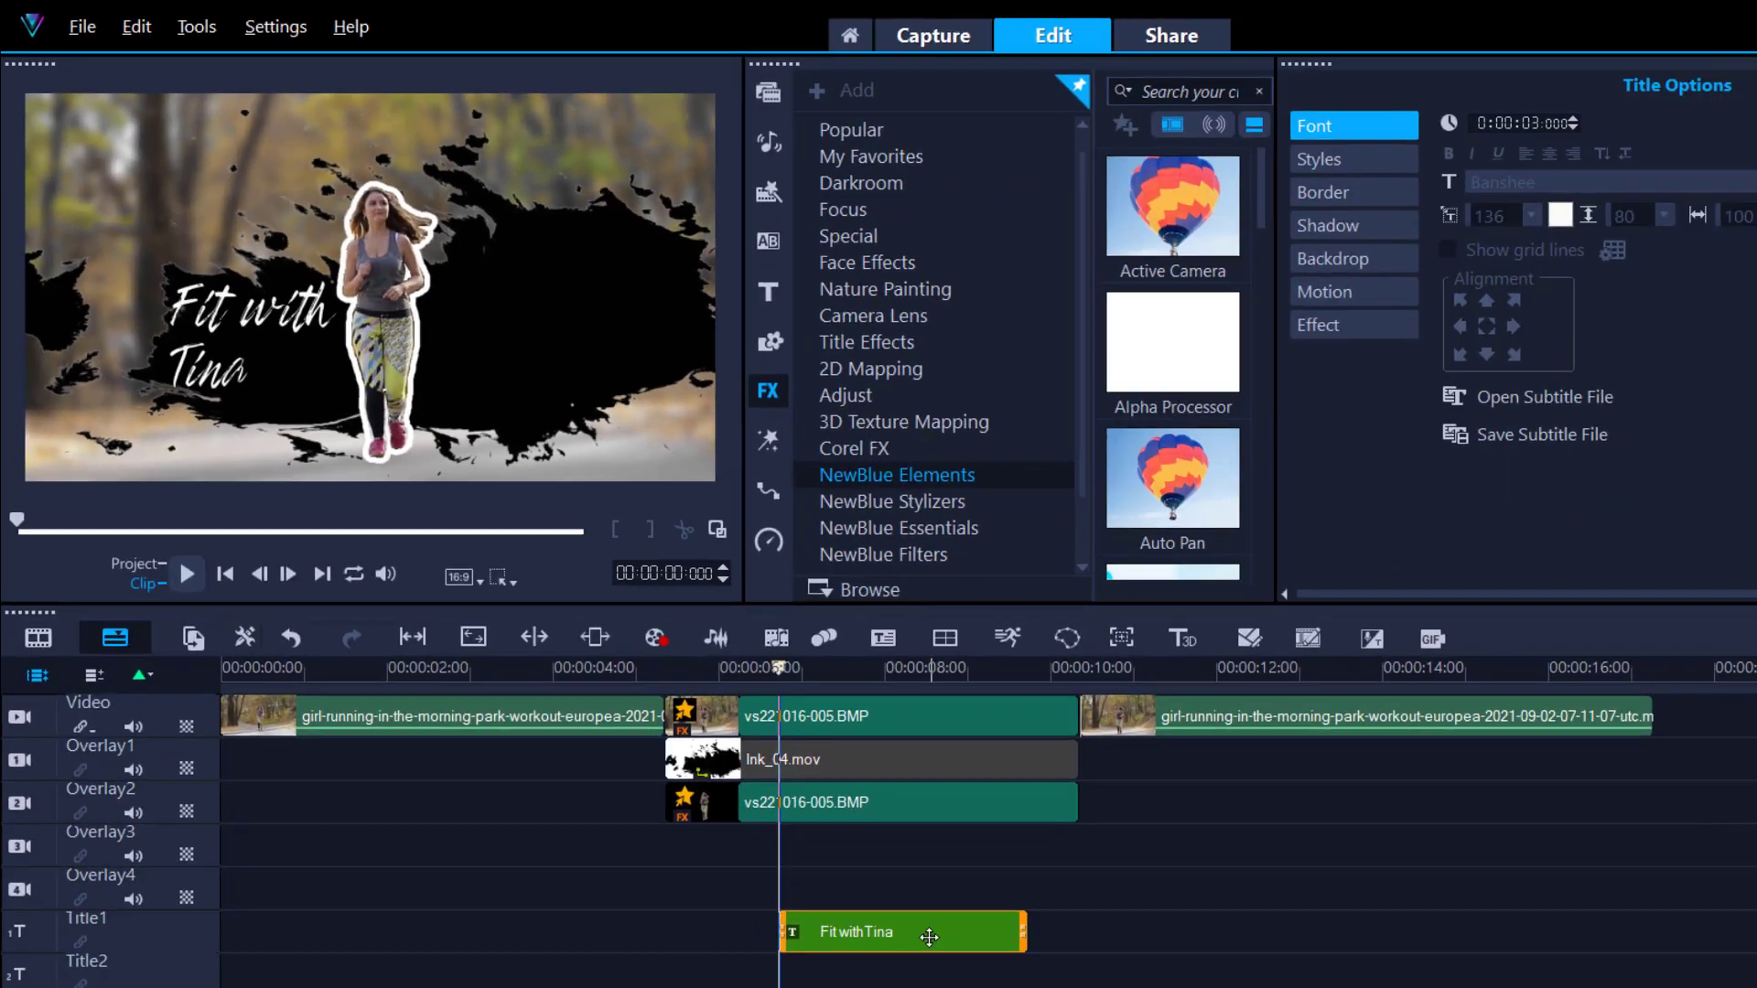
# - Align the title clip's start with the overlays and stretch it to 5 seconds
pyautogui.moveTo(915, 933); pyautogui.dragTo(828, 934)
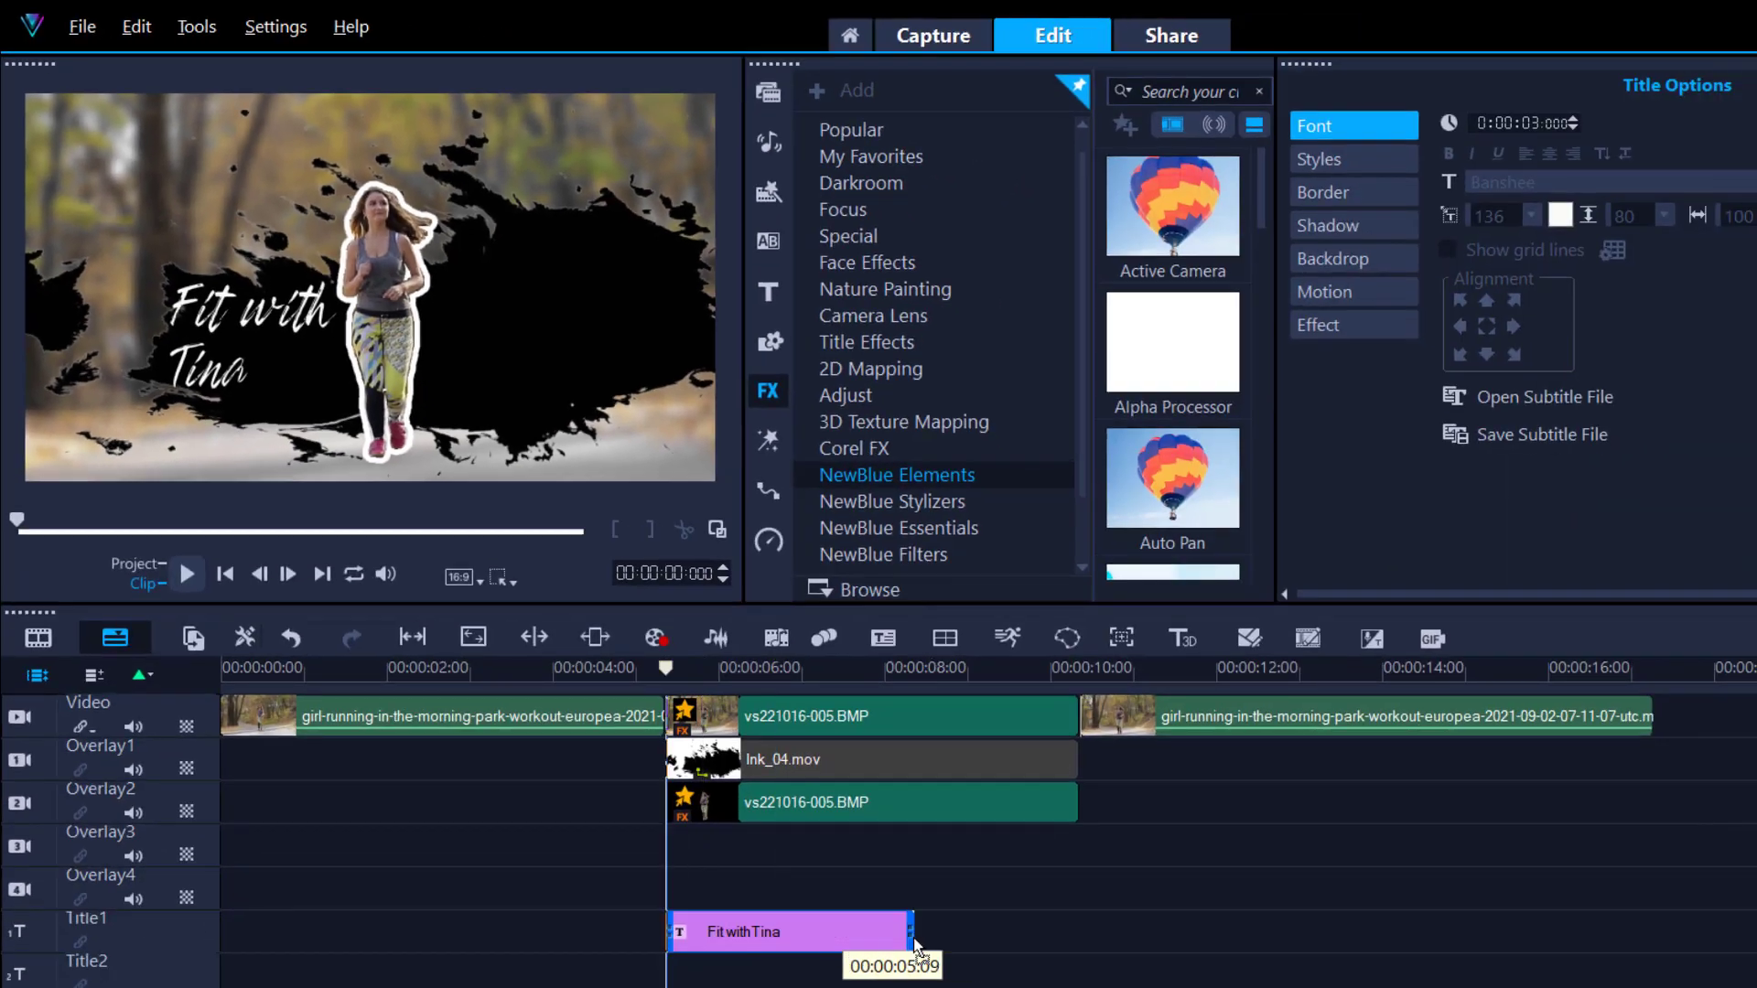
pyautogui.moveTo(1039, 943); pyautogui.dragTo(1080, 942)
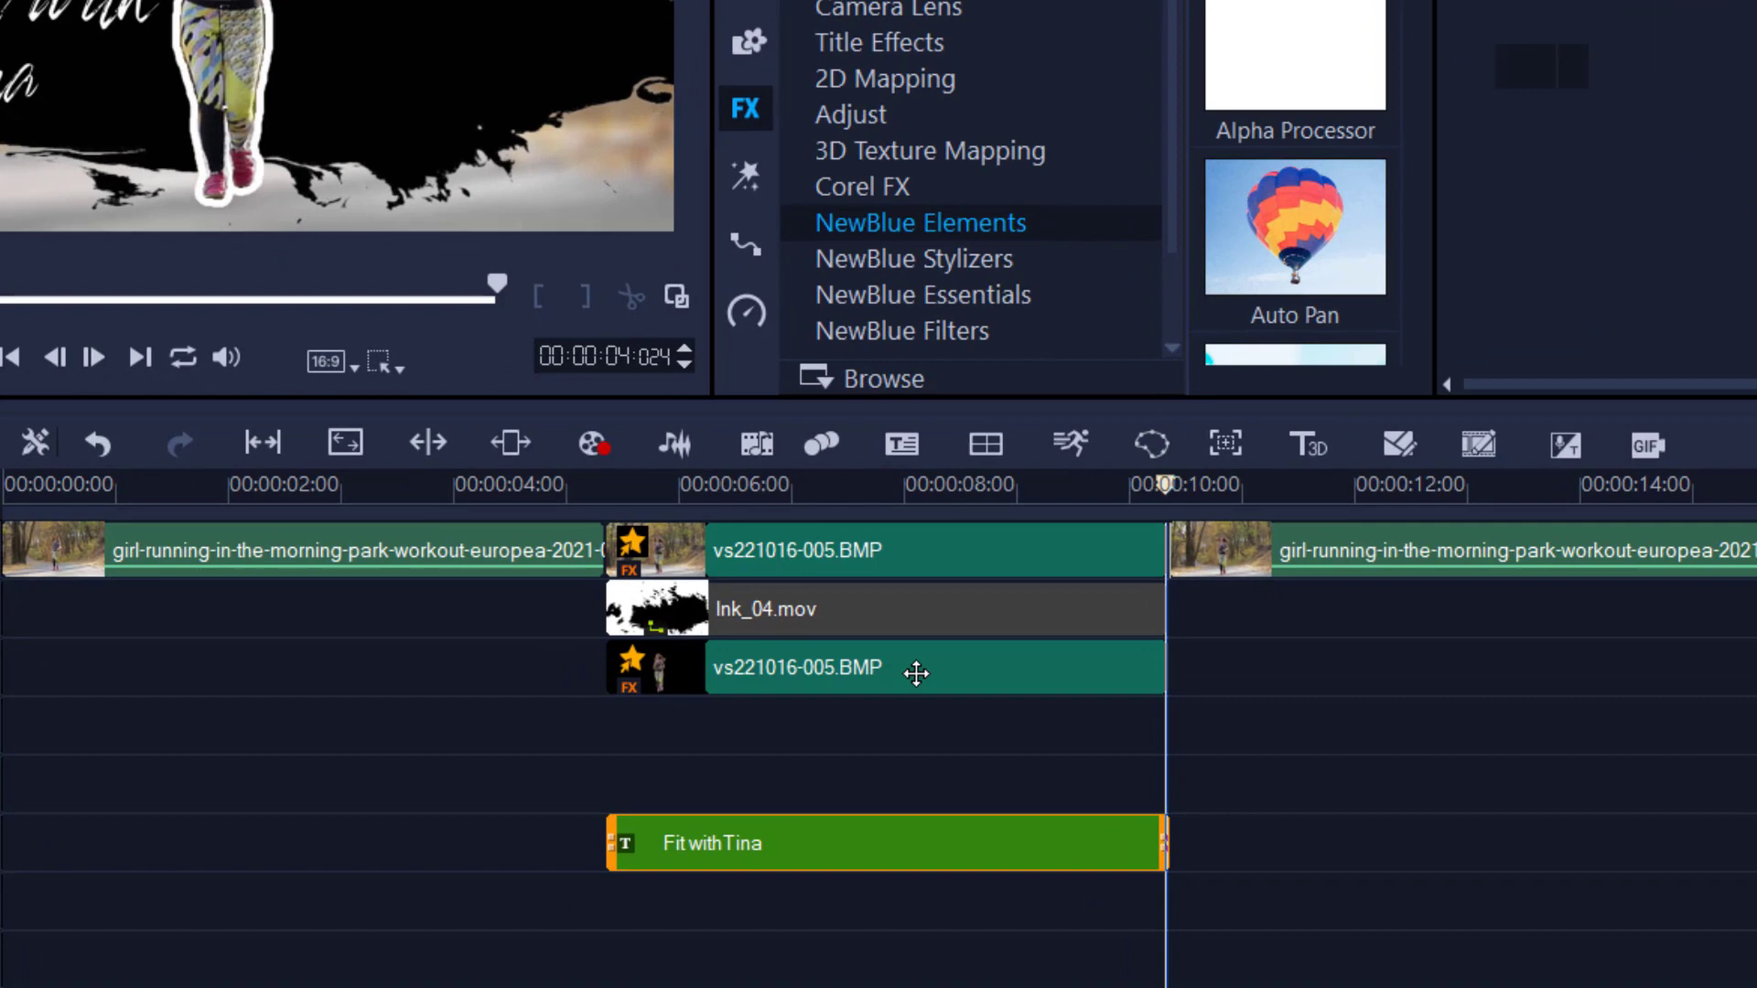
# - Bring up Customize Motion for the Overlay2 runner clip at its ending keyframe
pyautogui.click(892, 806)
pyautogui.rightClick(917, 672)
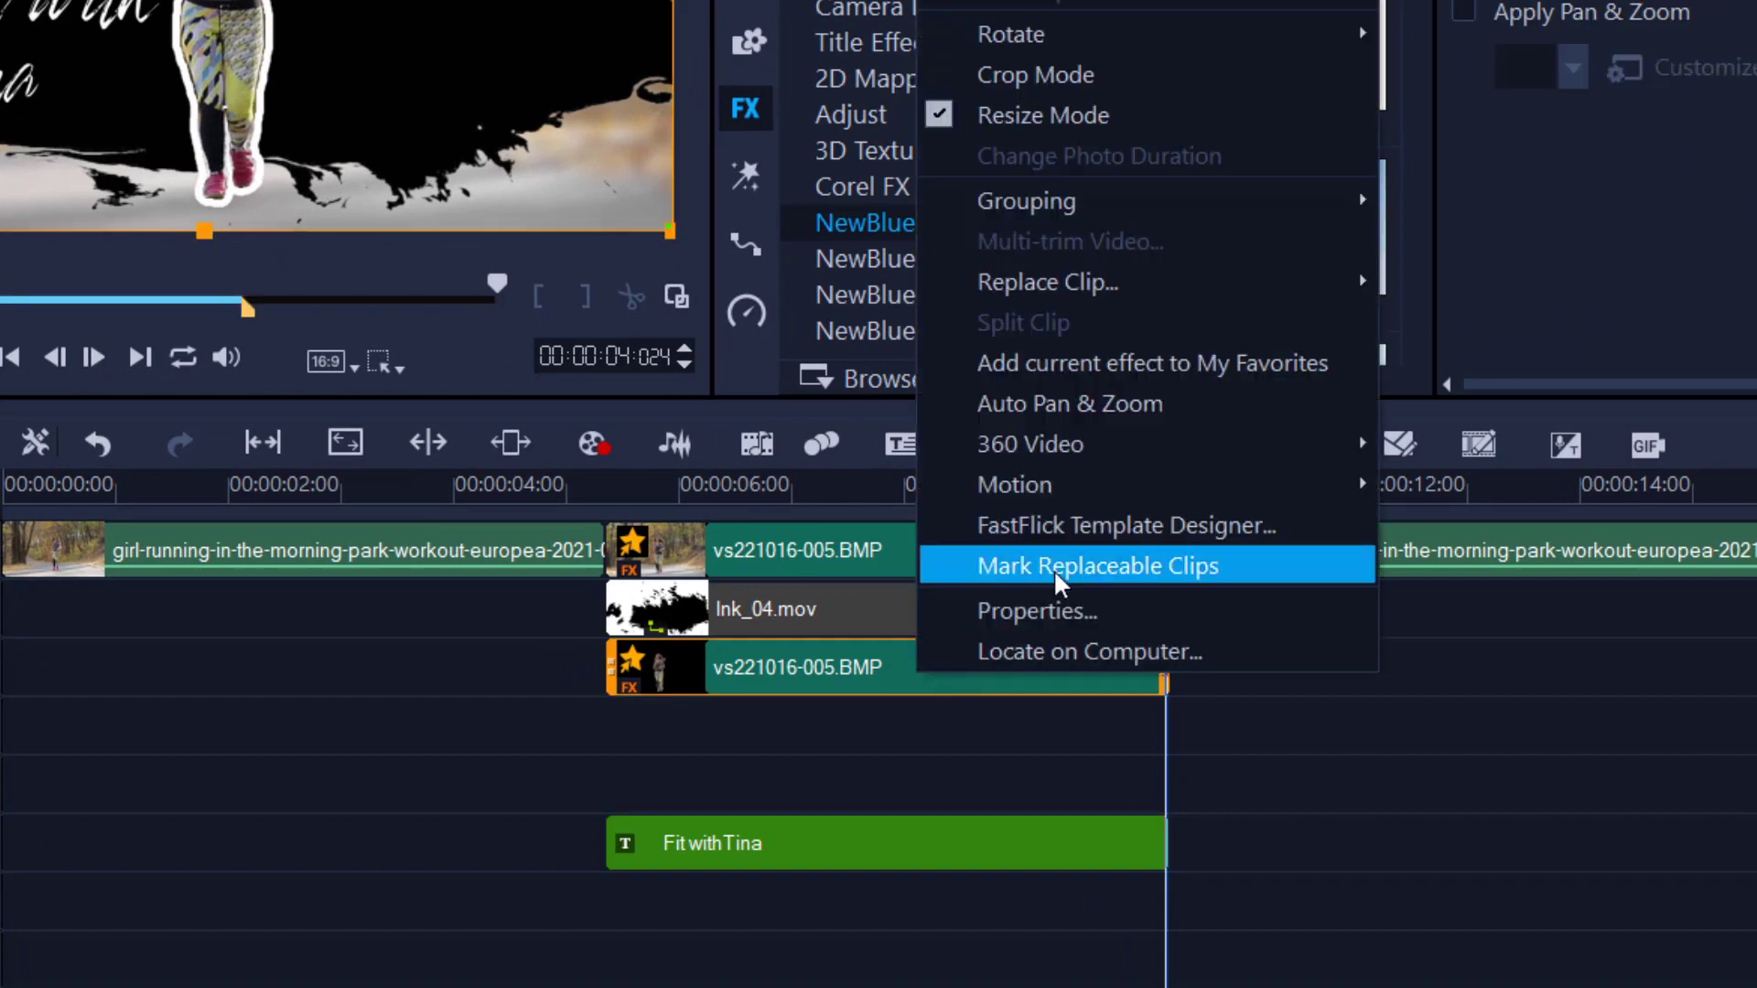
pyautogui.moveTo(1061, 481)
pyautogui.click(1537, 524)
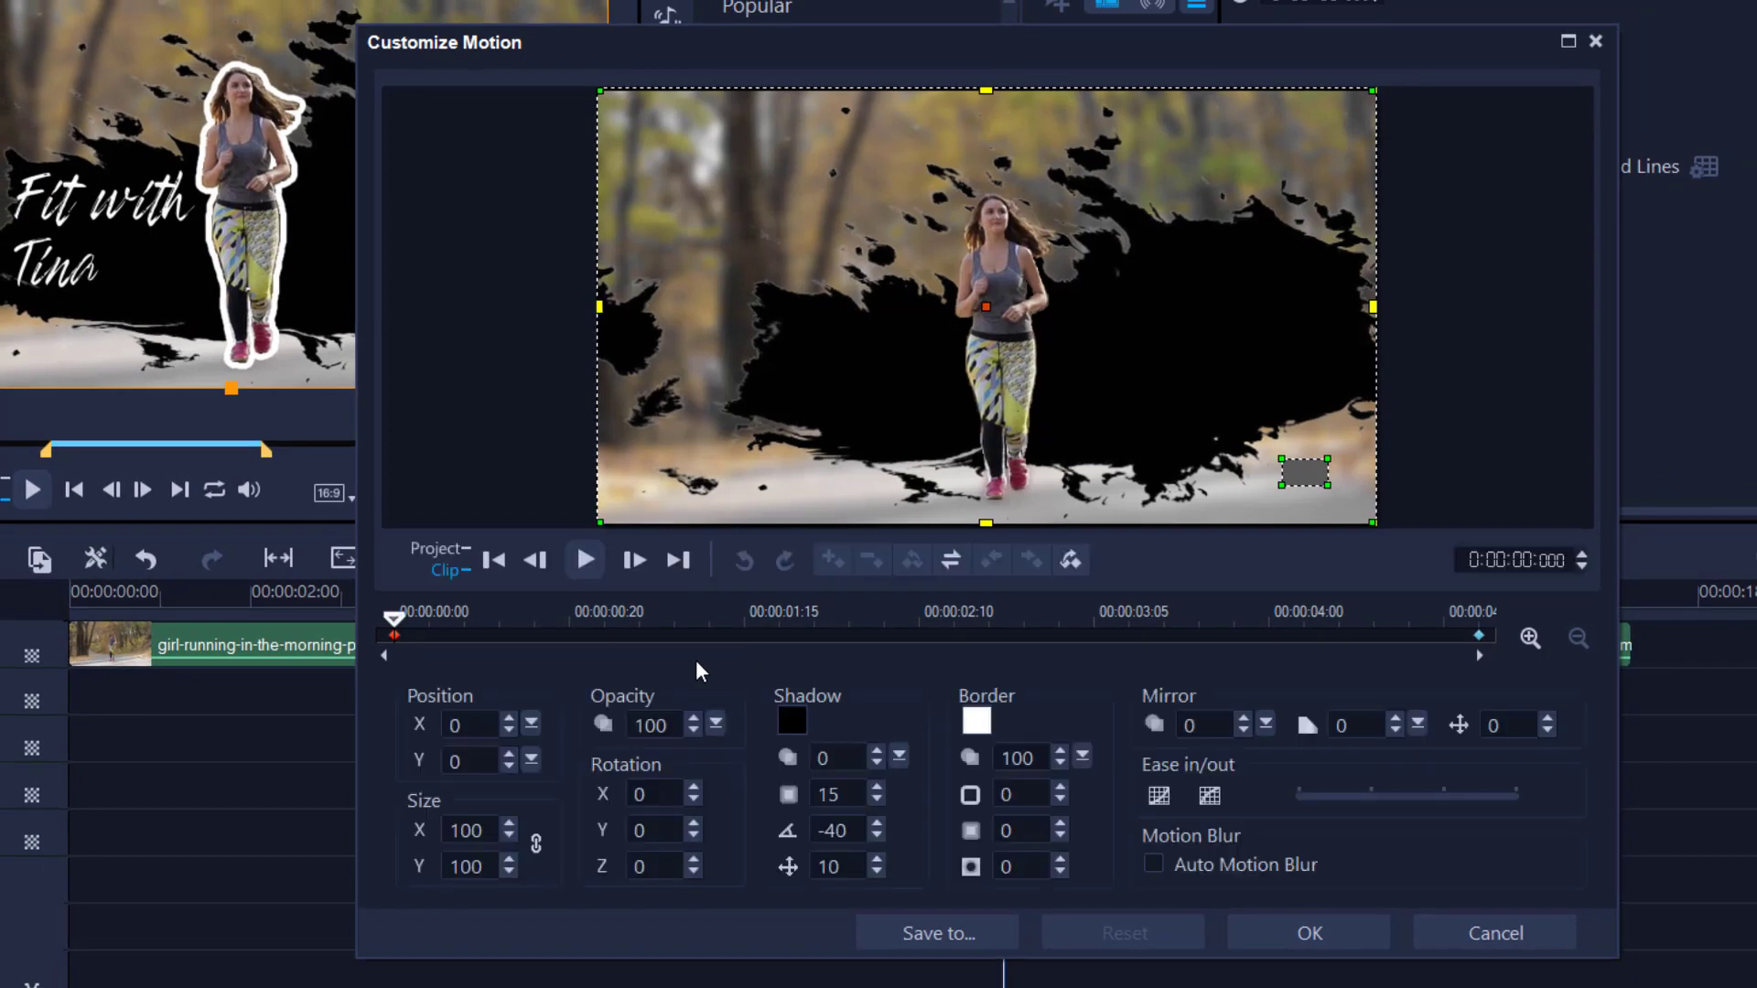
pyautogui.click(1479, 637)
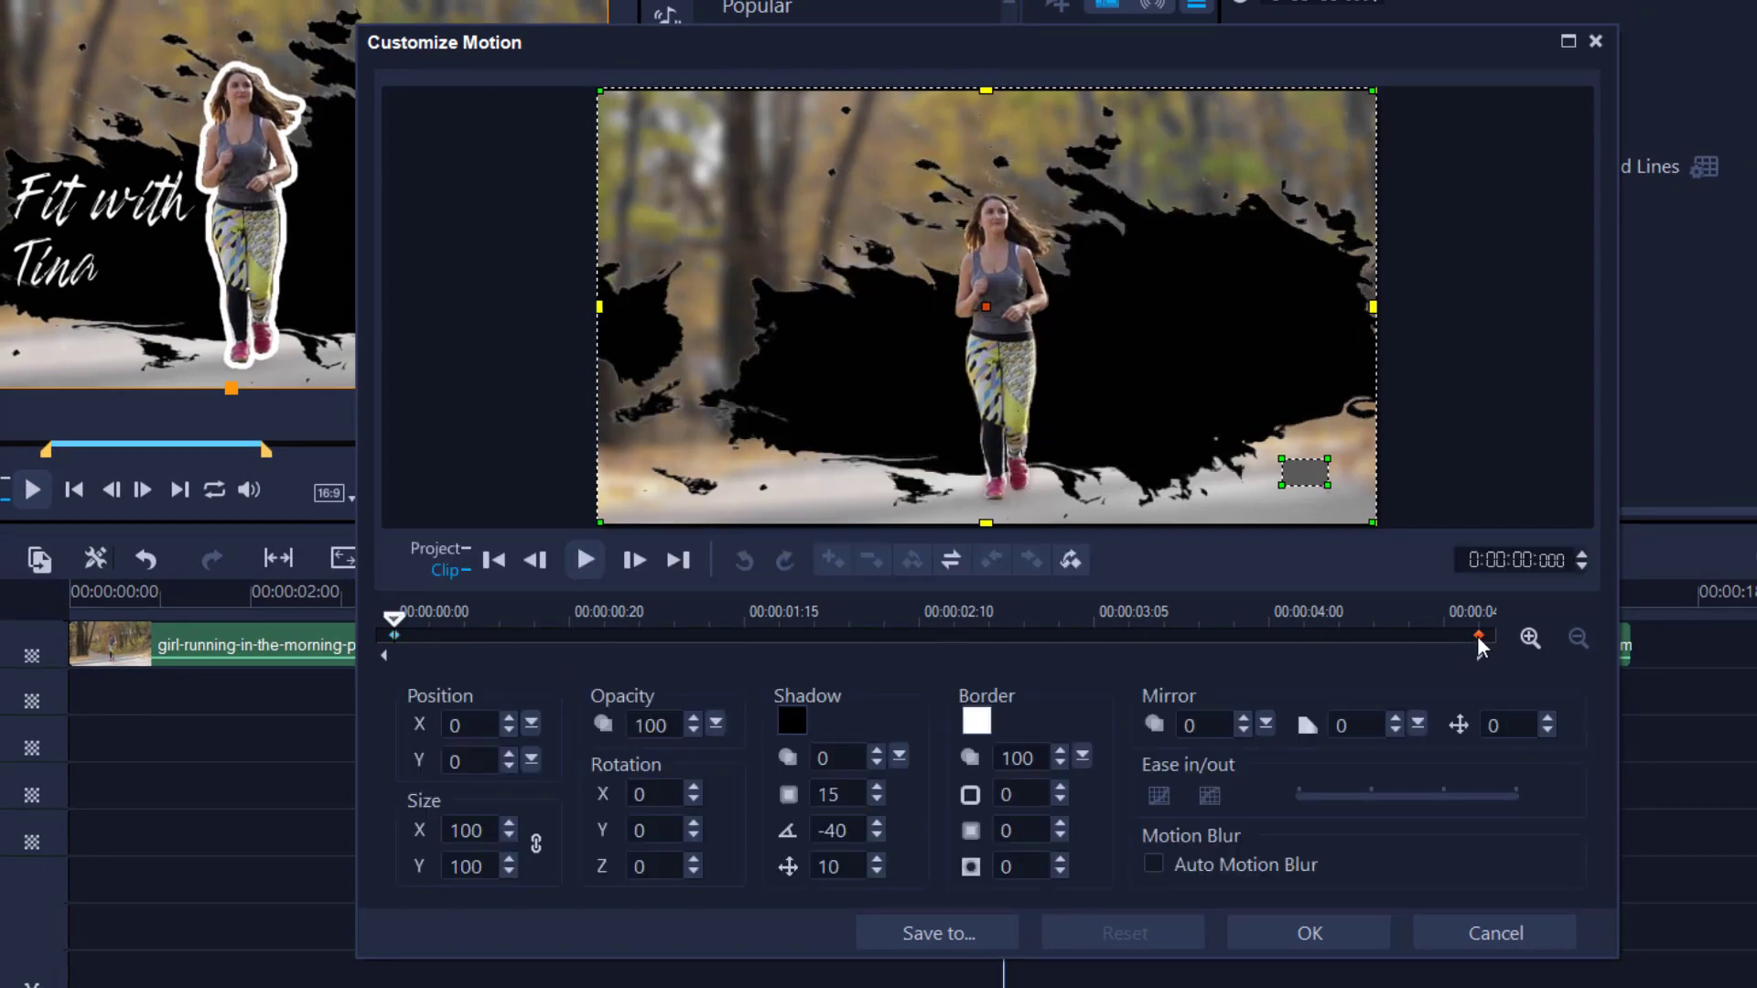
# - Set the runner's size to 112 at the end keyframe and apply the motion
pyautogui.click(510, 822)
pyautogui.click(511, 822)
pyautogui.click(510, 821)
pyautogui.click(510, 822)
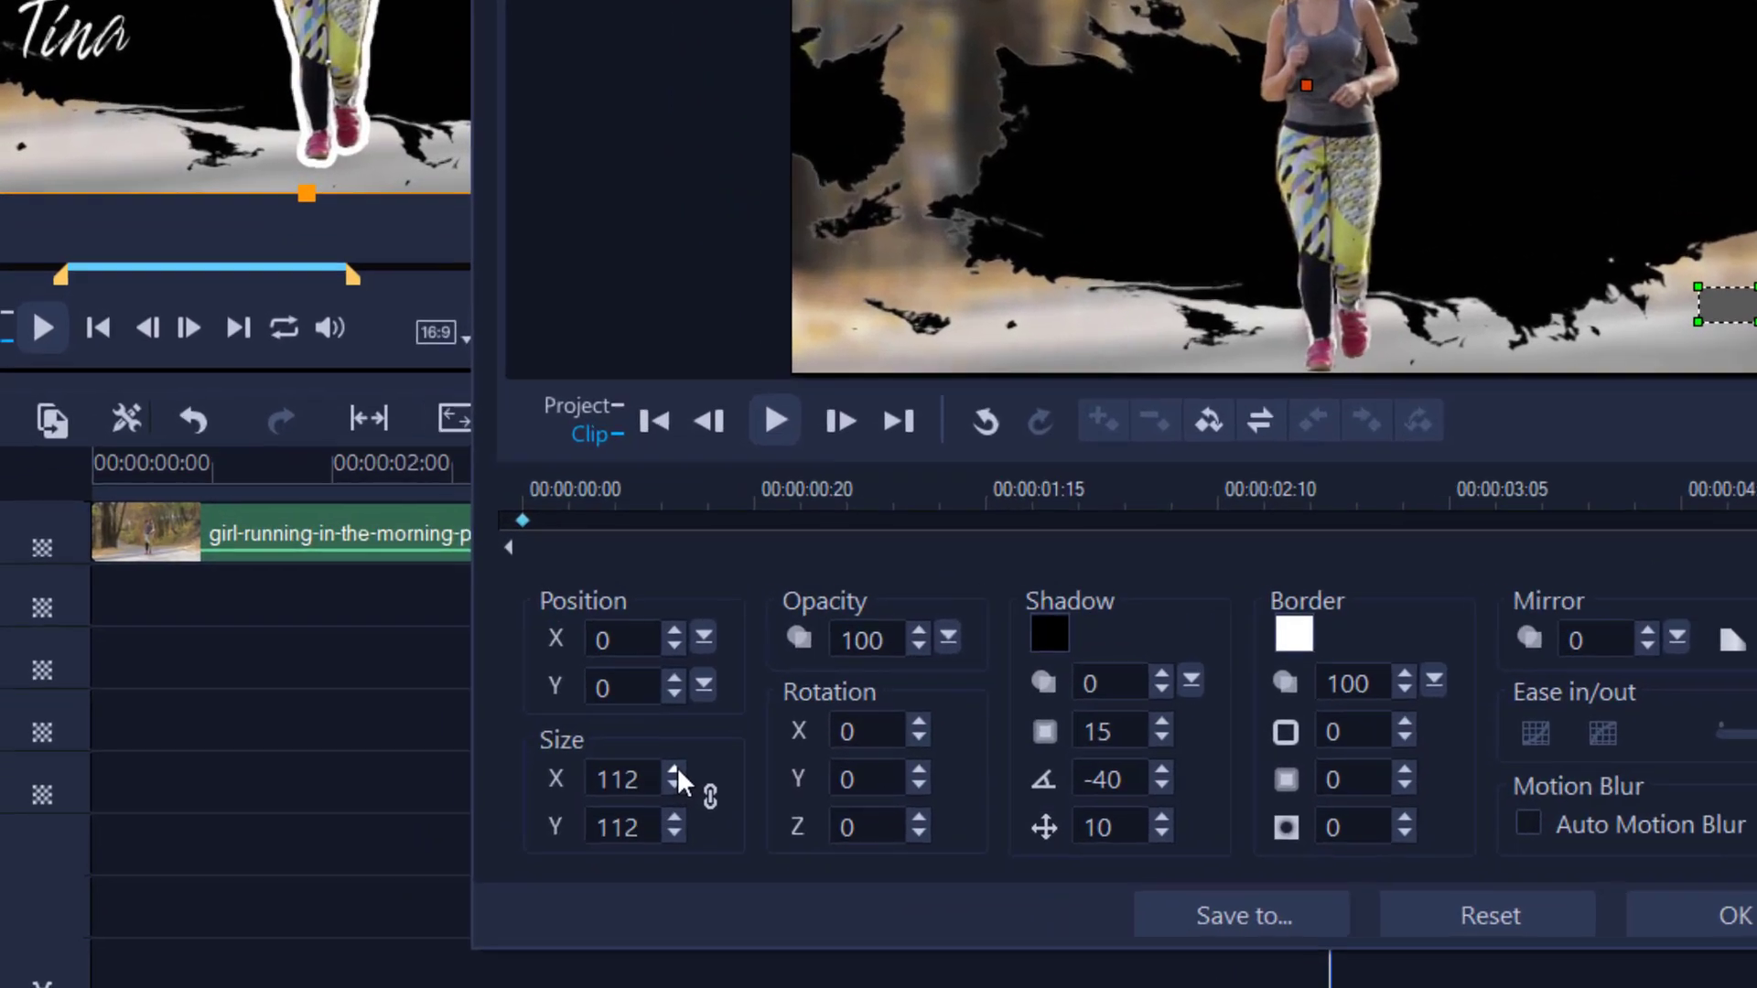
pyautogui.click(511, 822)
pyautogui.click(510, 822)
pyautogui.click(511, 822)
pyautogui.click(887, 703)
pyautogui.click(887, 703)
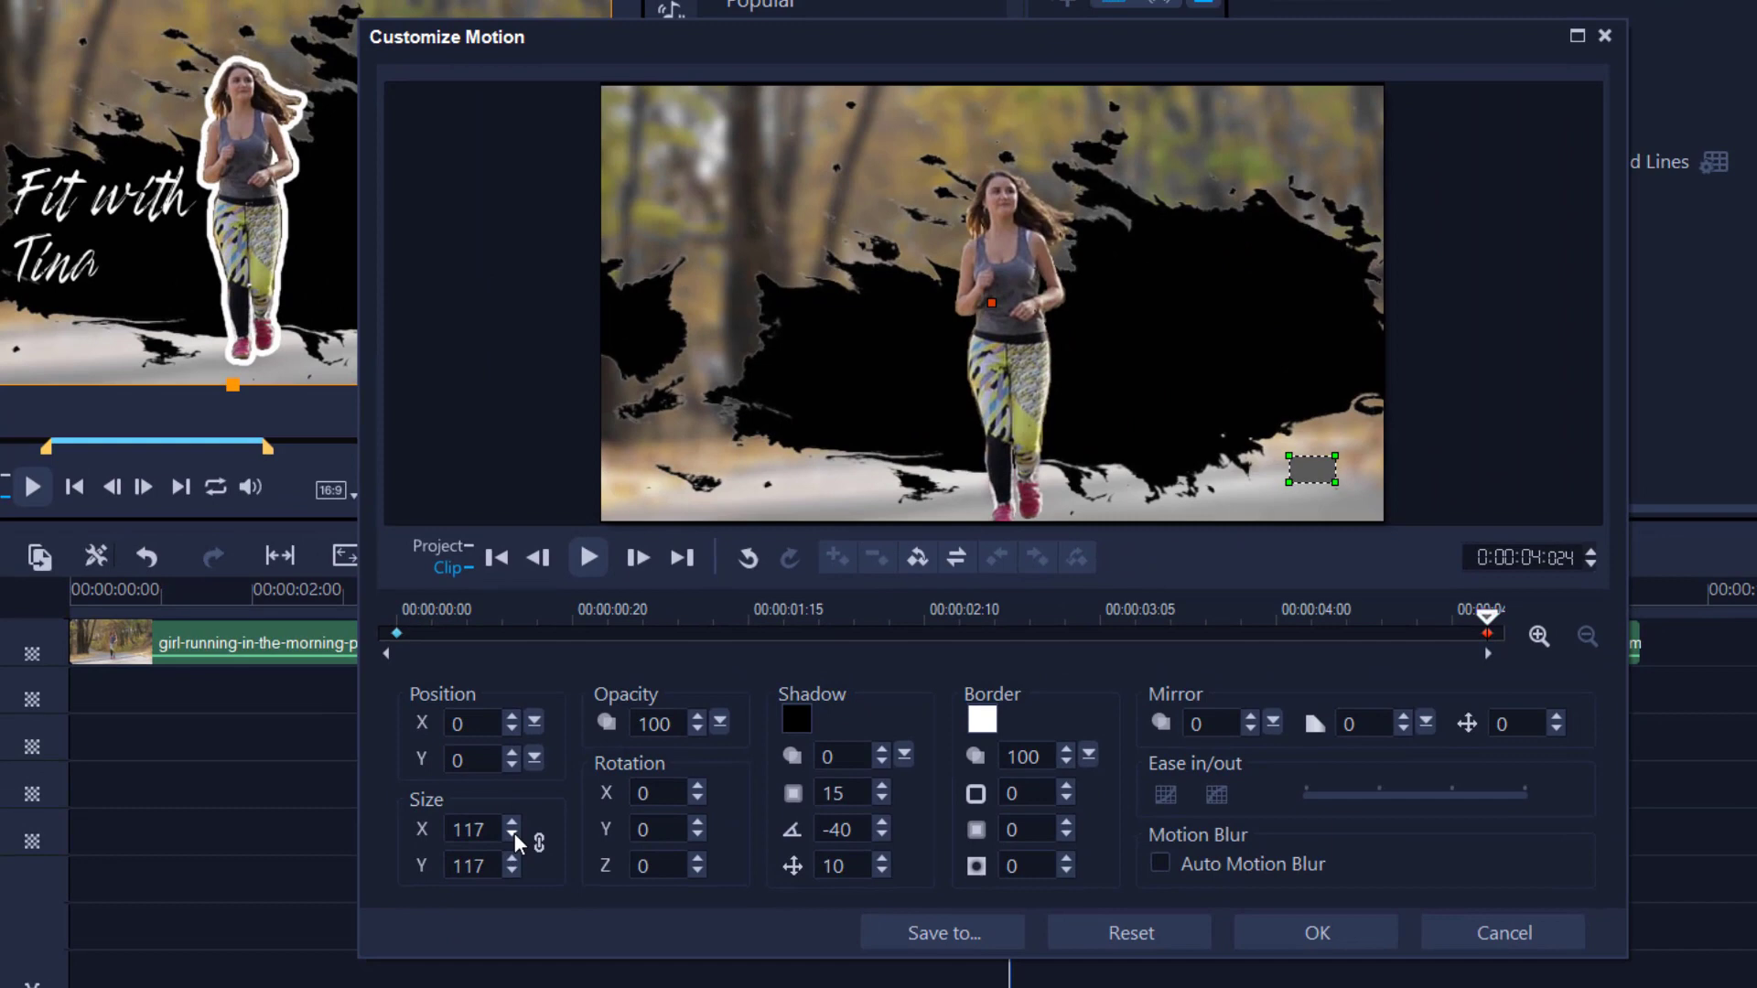
pyautogui.click(511, 835)
pyautogui.click(511, 835)
pyautogui.click(510, 835)
pyautogui.click(511, 835)
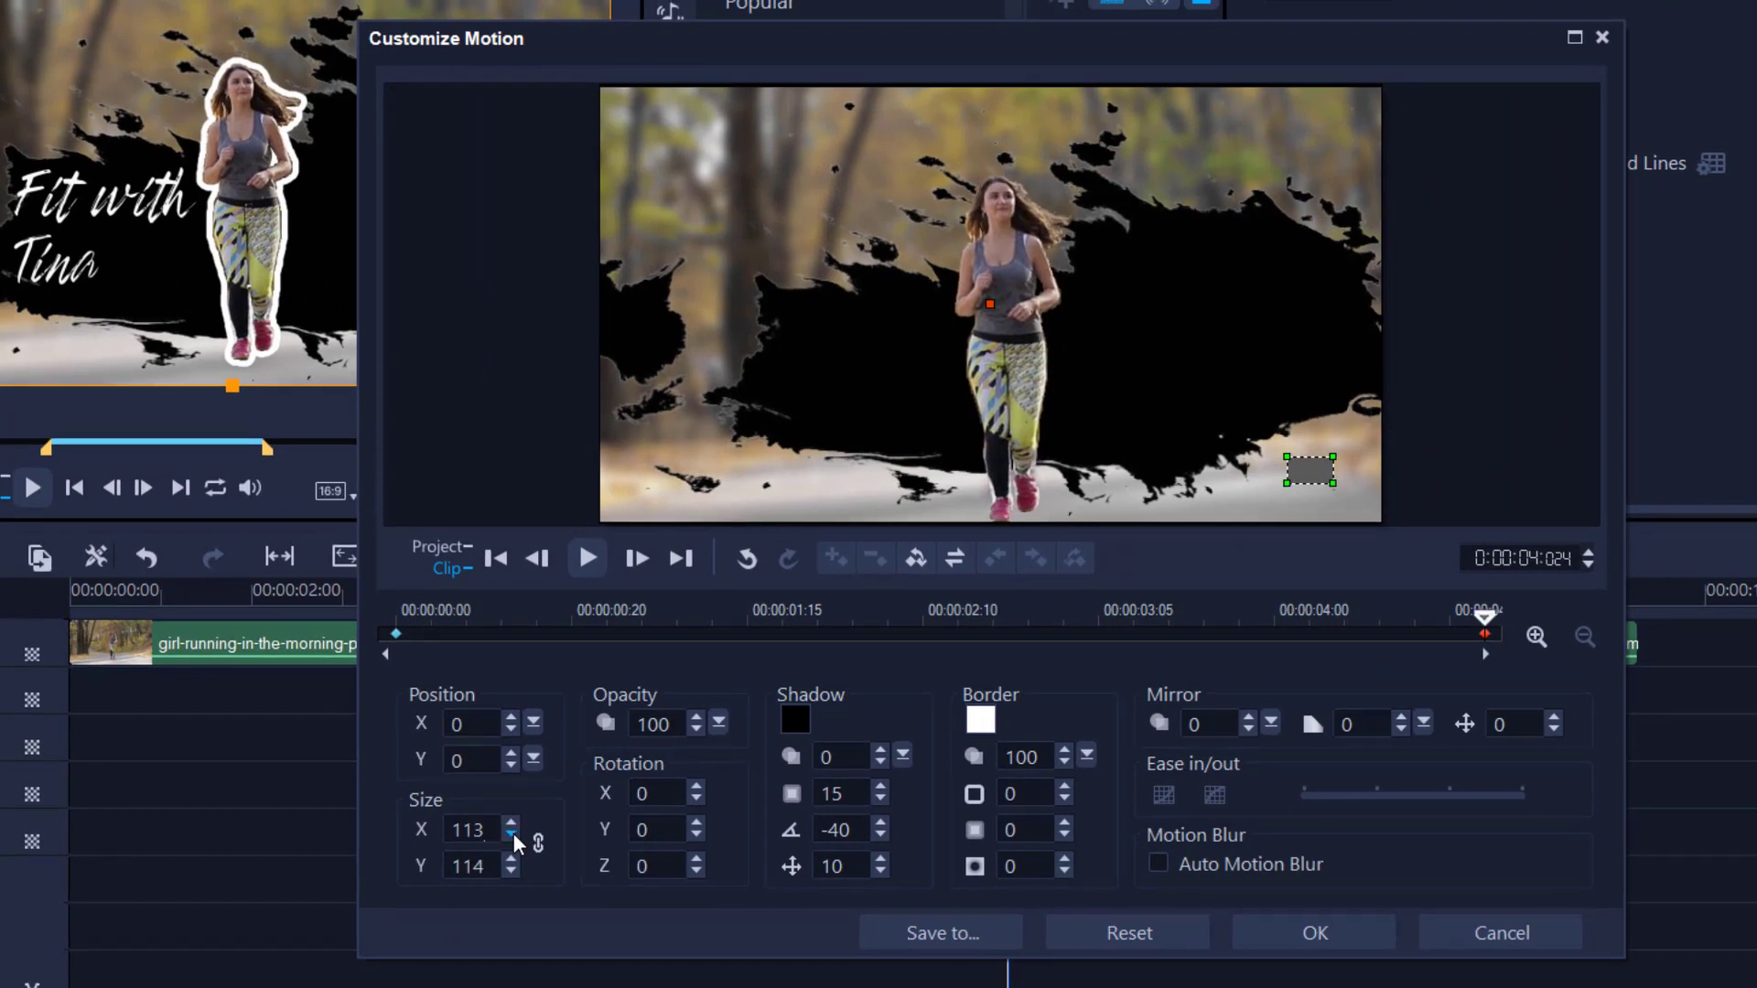
pyautogui.click(1290, 933)
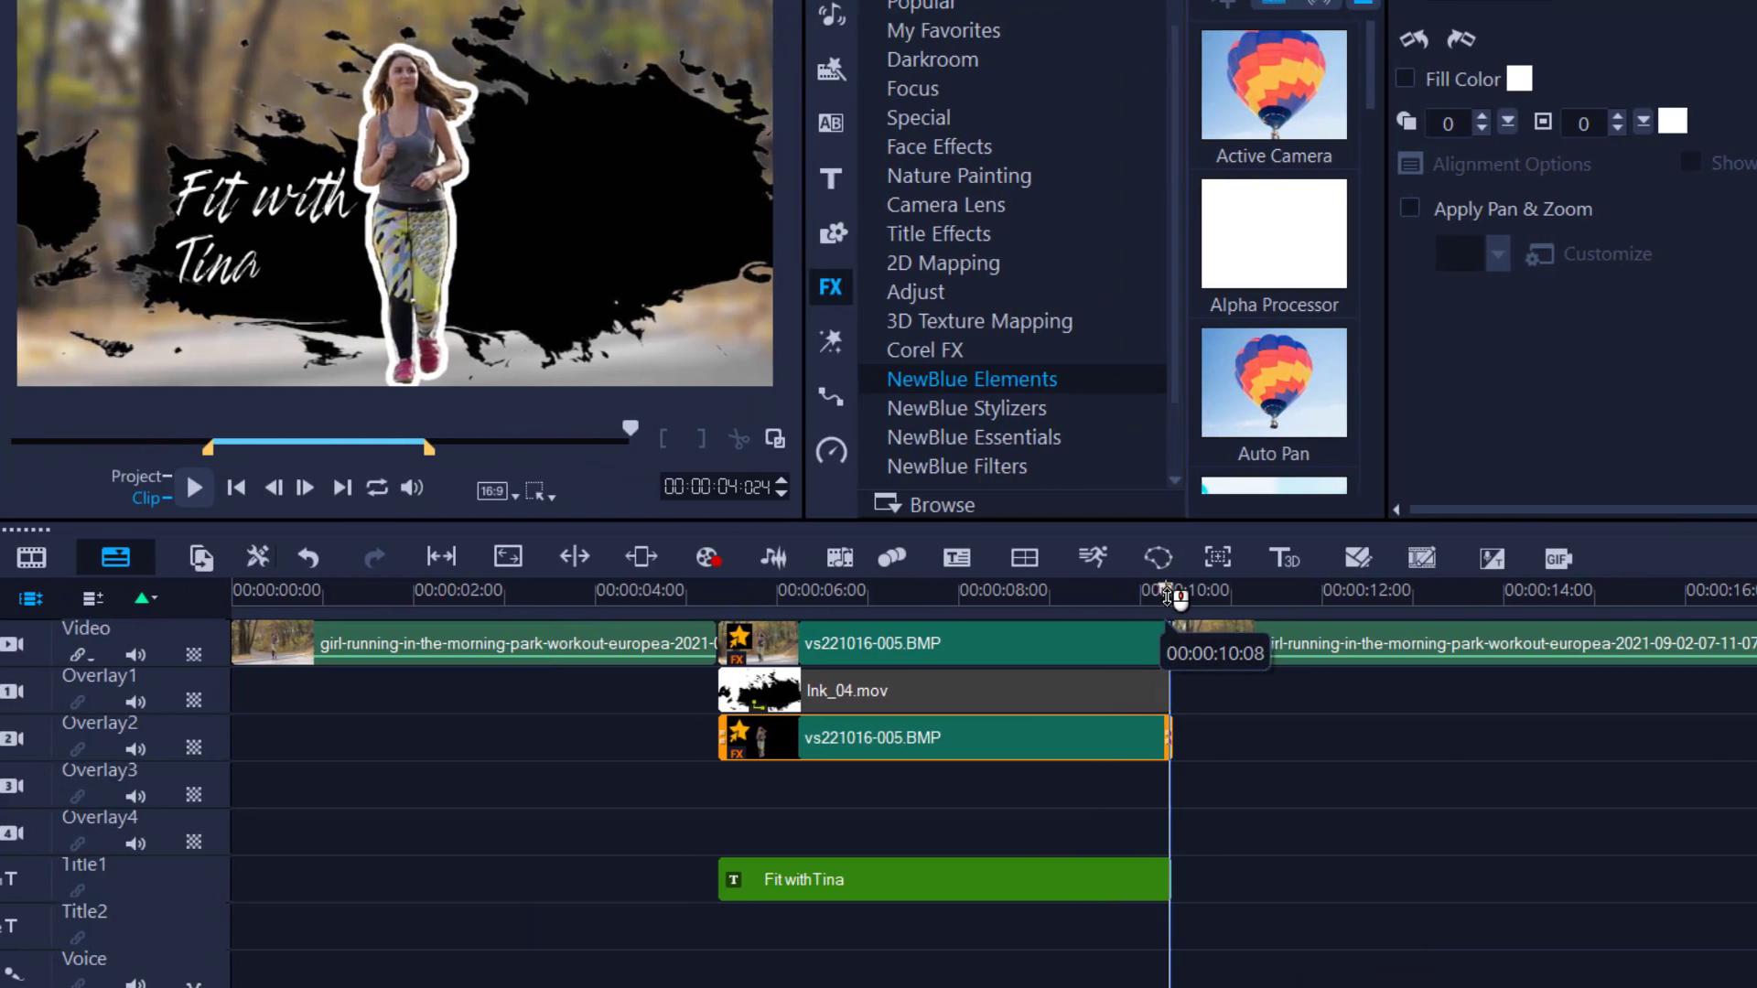
pyautogui.moveTo(932, 593); pyautogui.dragTo(692, 592)
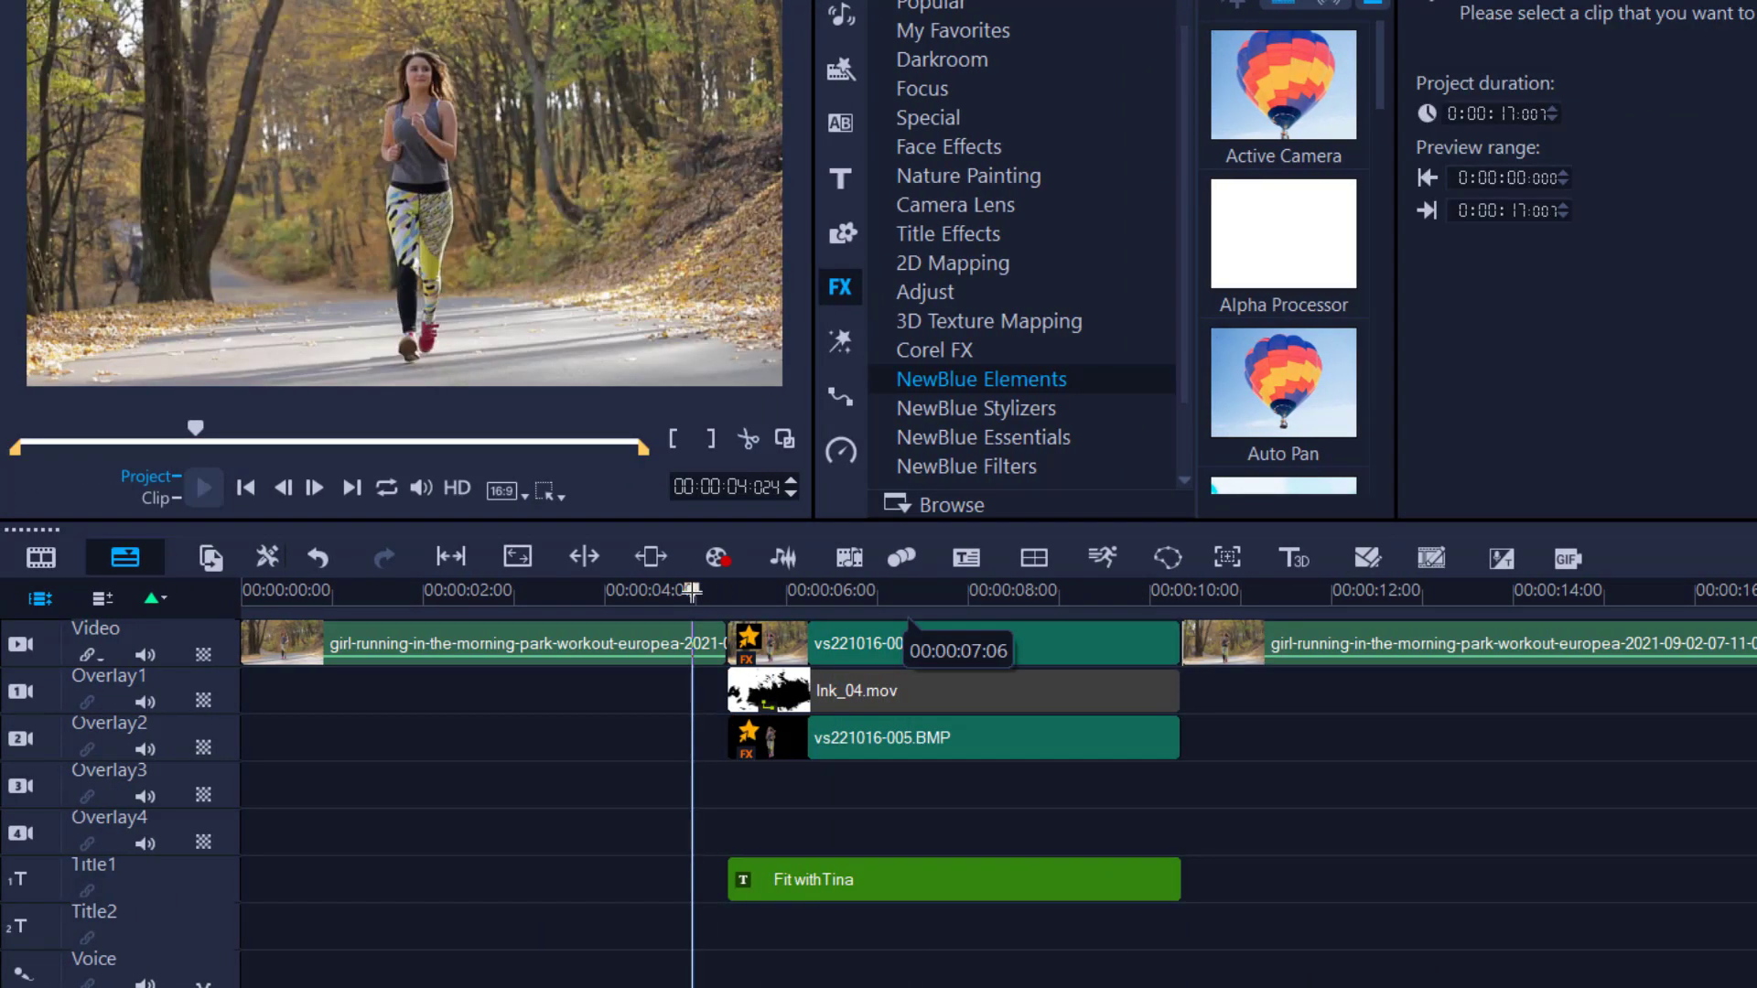
pyautogui.press('space')
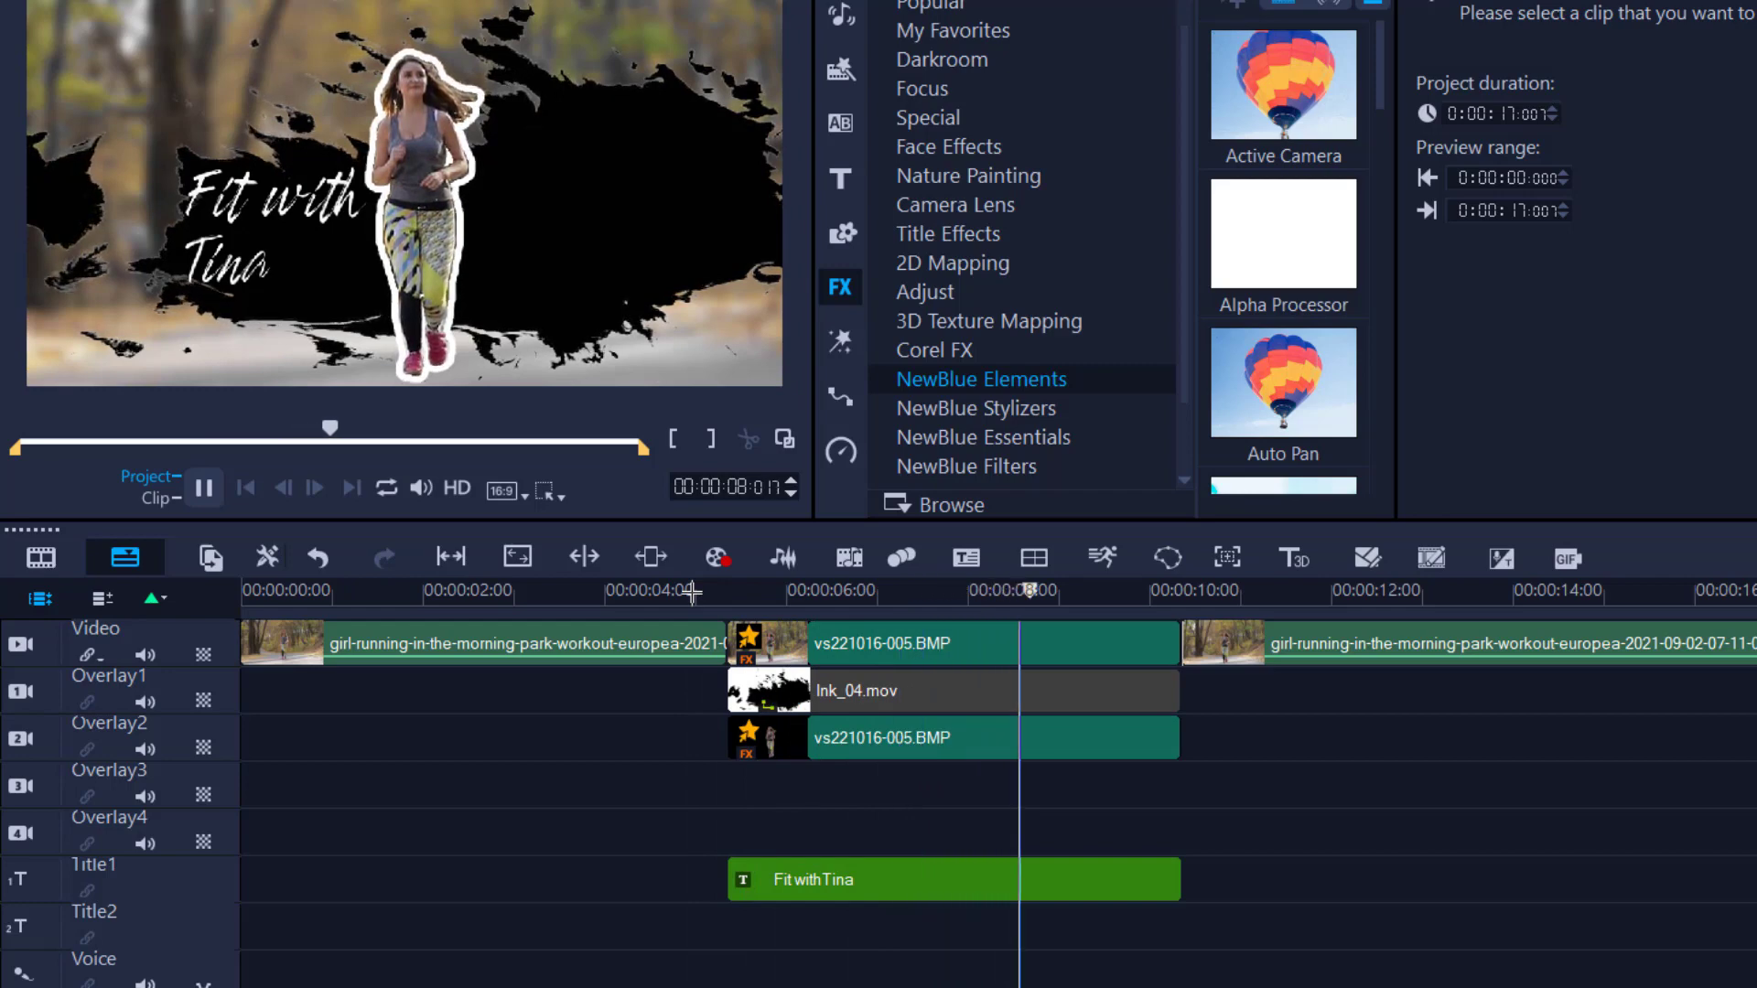
pyautogui.press('space')
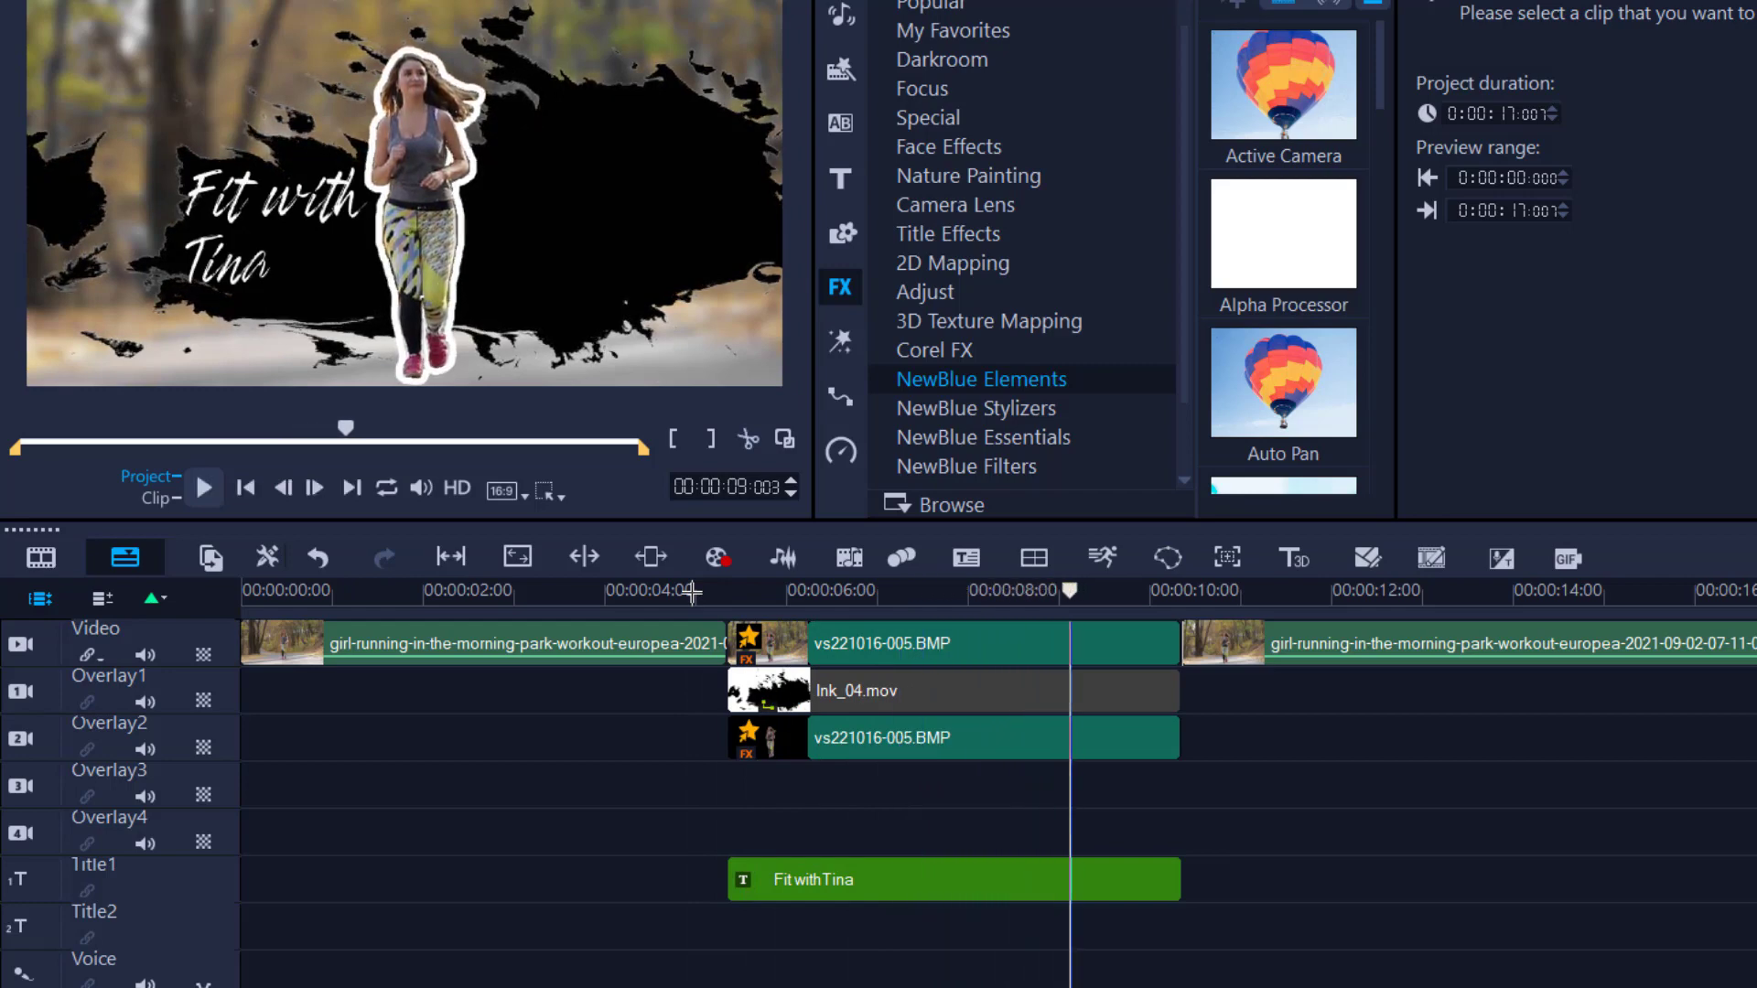
pyautogui.click(899, 894)
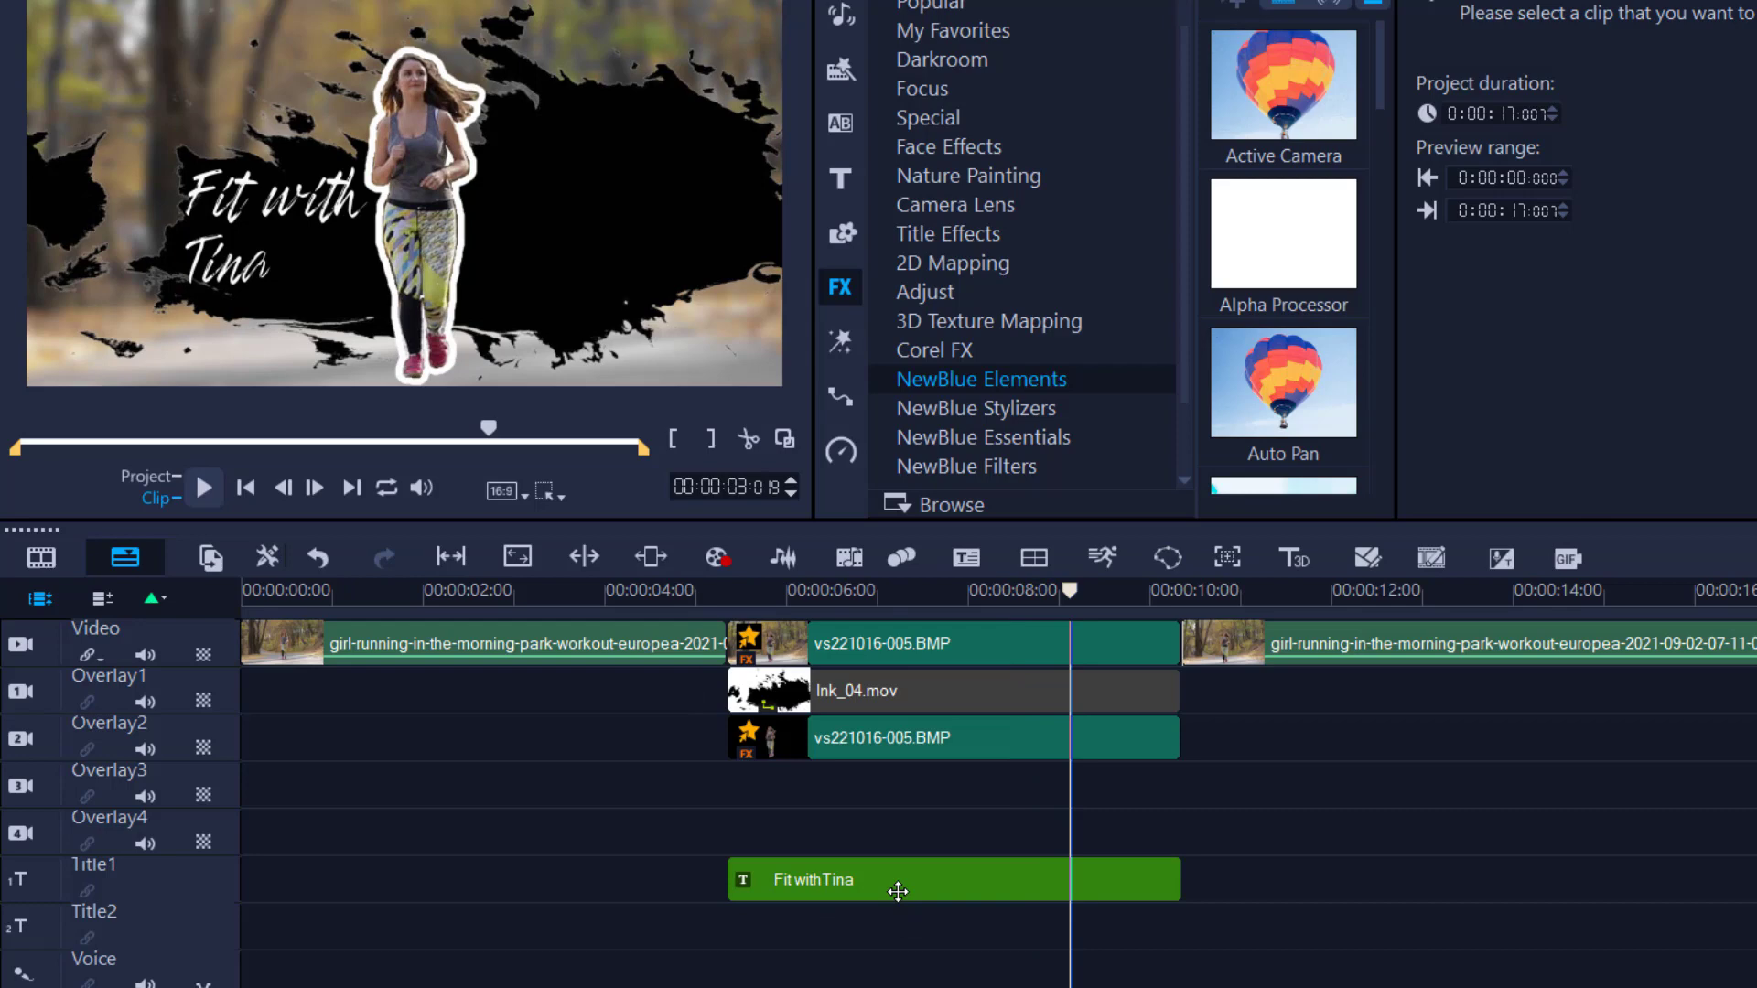
# - Give the title custom motion ending at X -41, Y -24, slightly up and left
pyautogui.rightClick(914, 885)
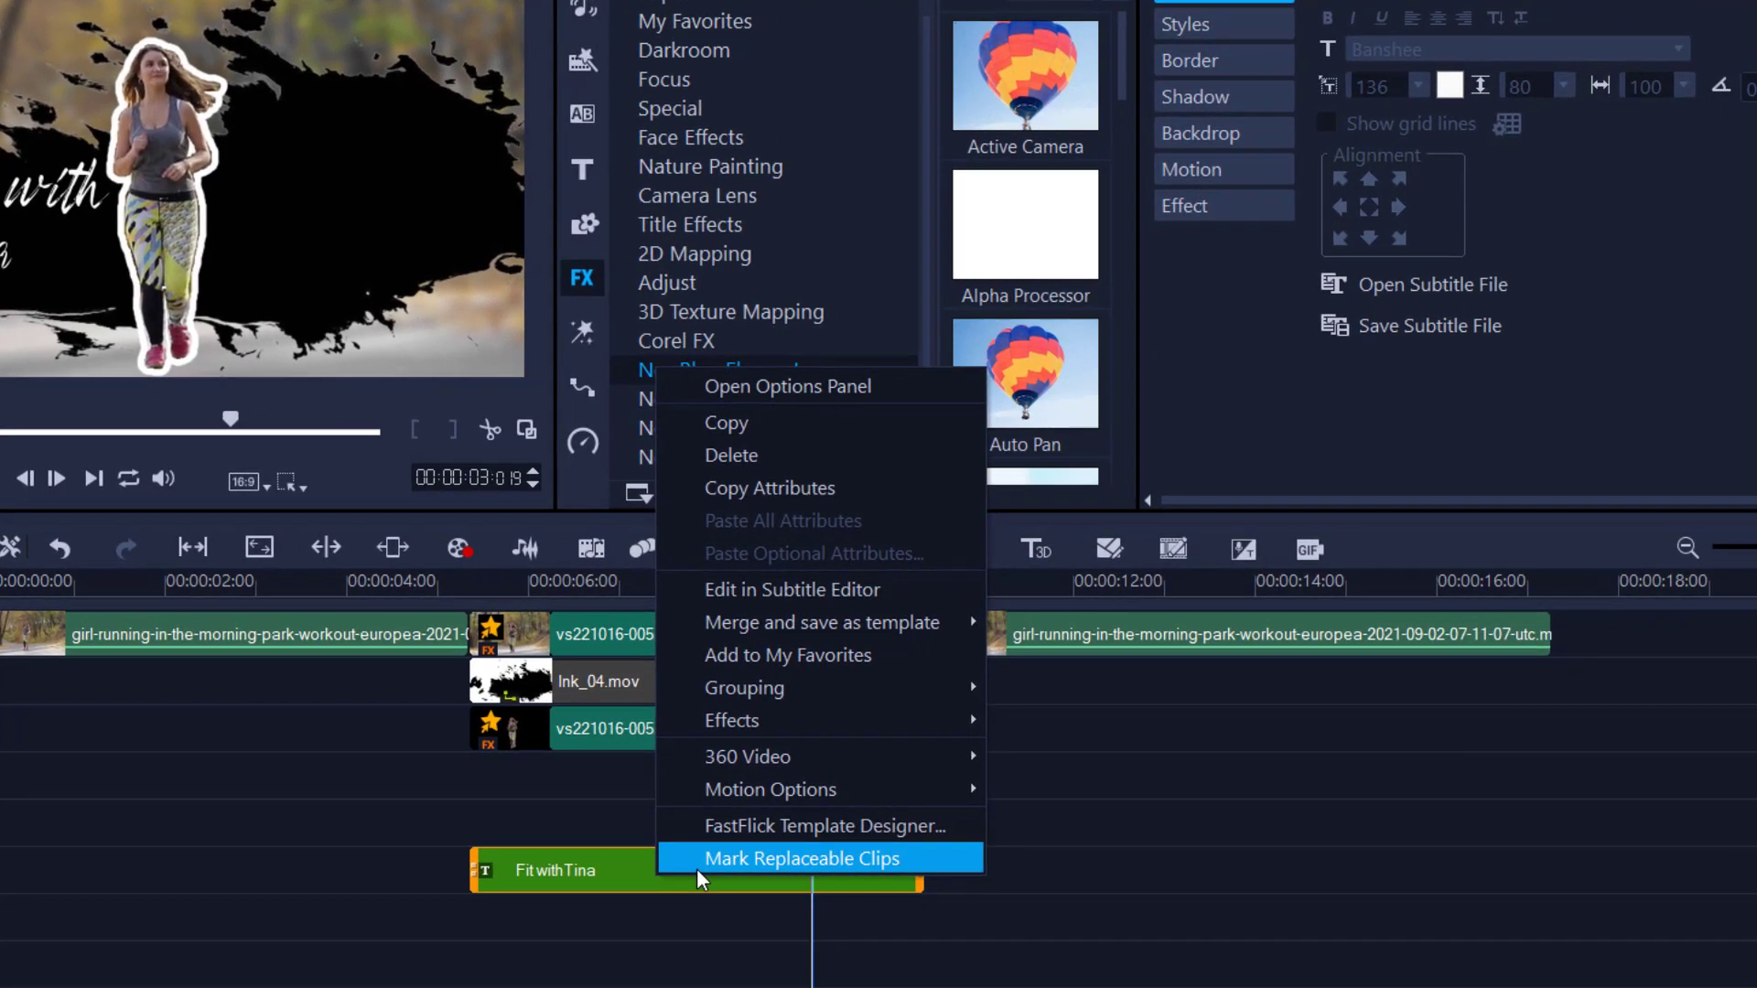
pyautogui.moveTo(743, 785)
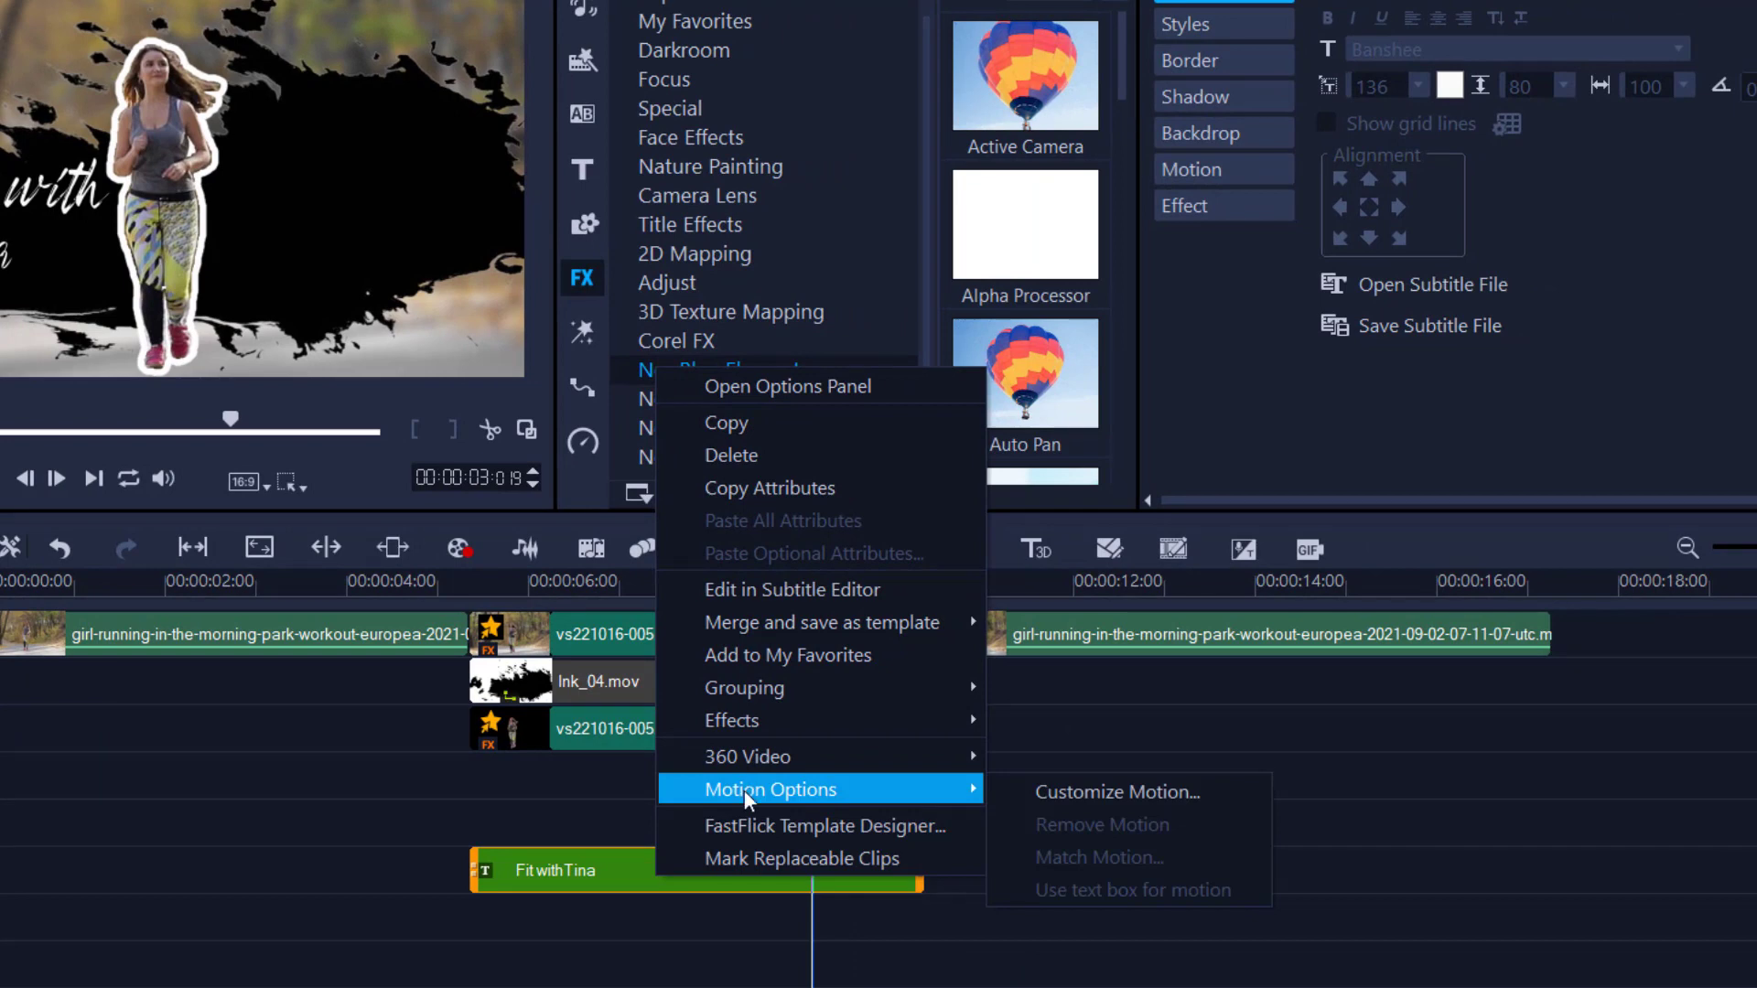
pyautogui.click(1113, 792)
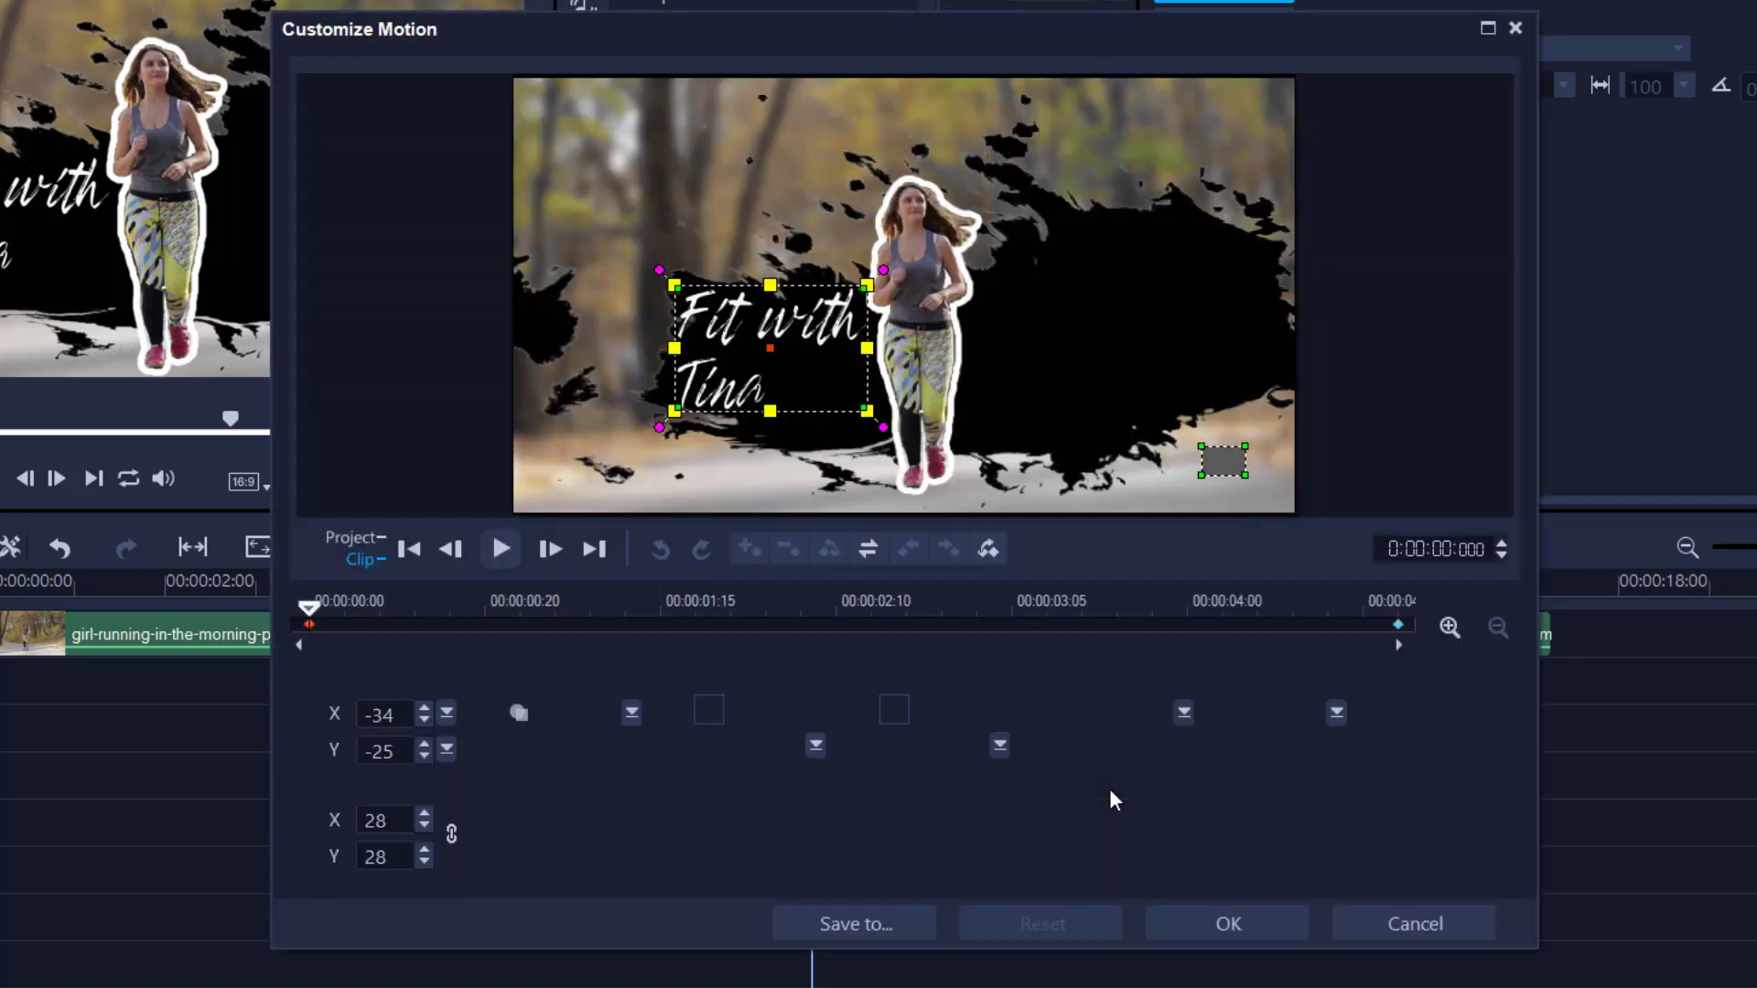
pyautogui.click(1398, 627)
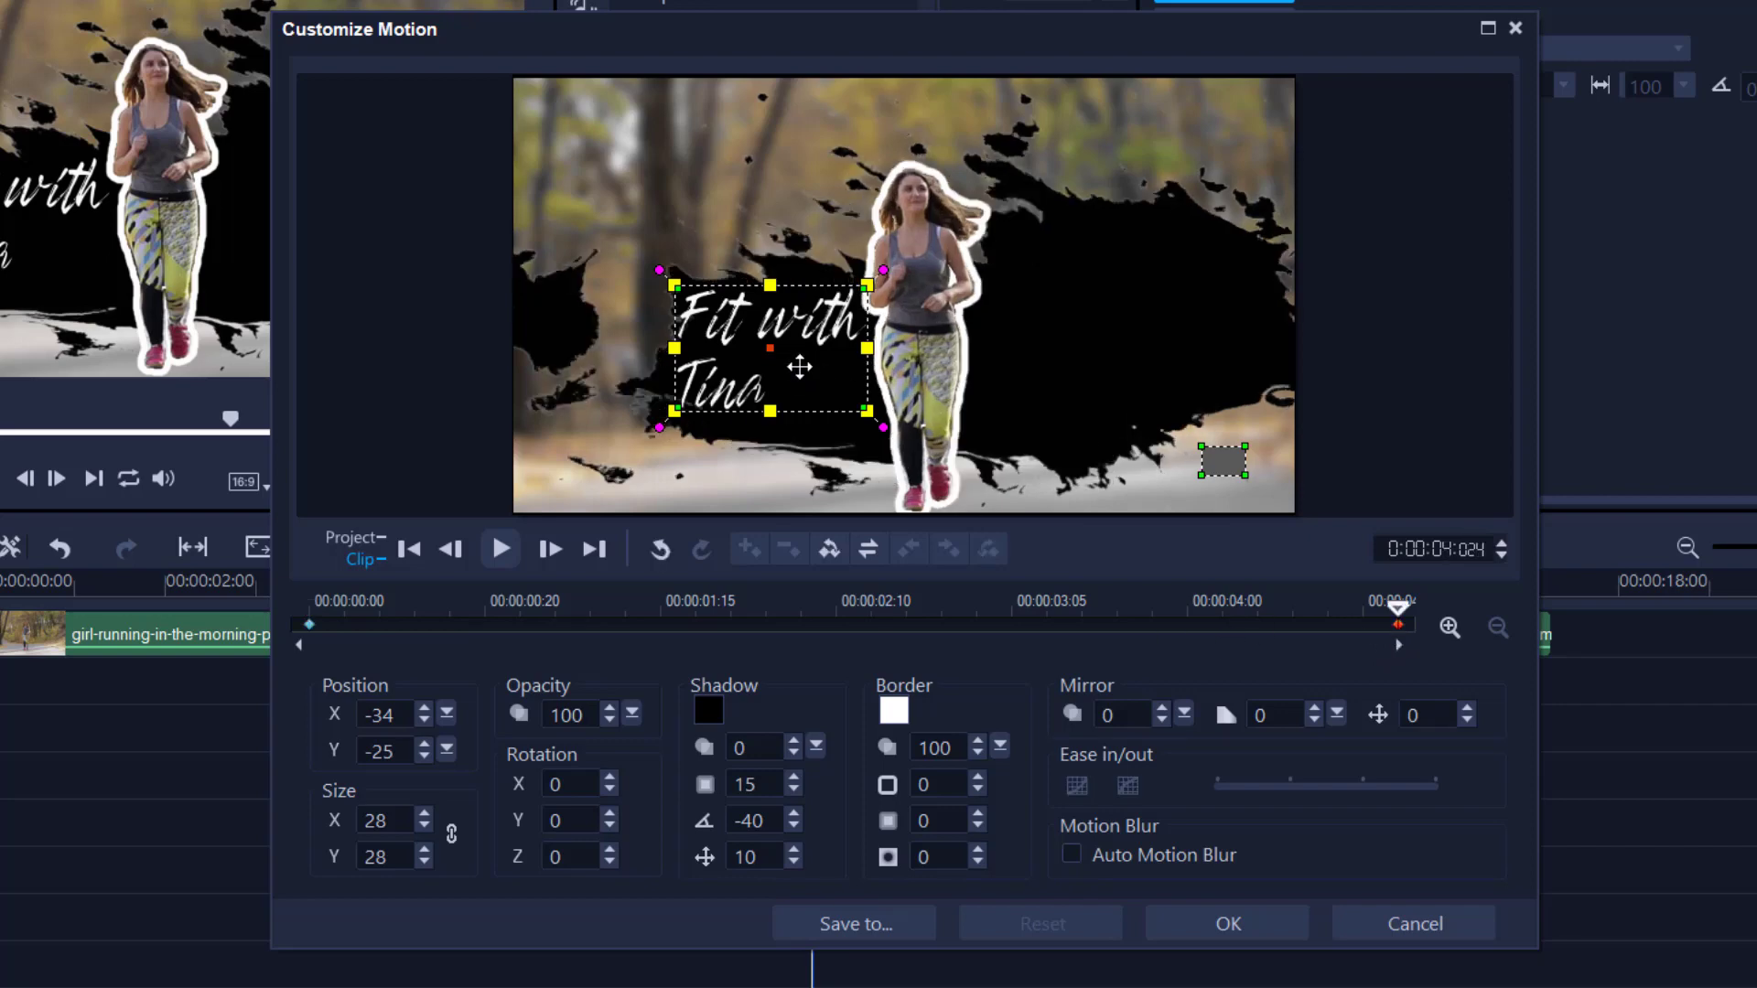
pyautogui.moveTo(800, 367); pyautogui.dragTo(777, 370)
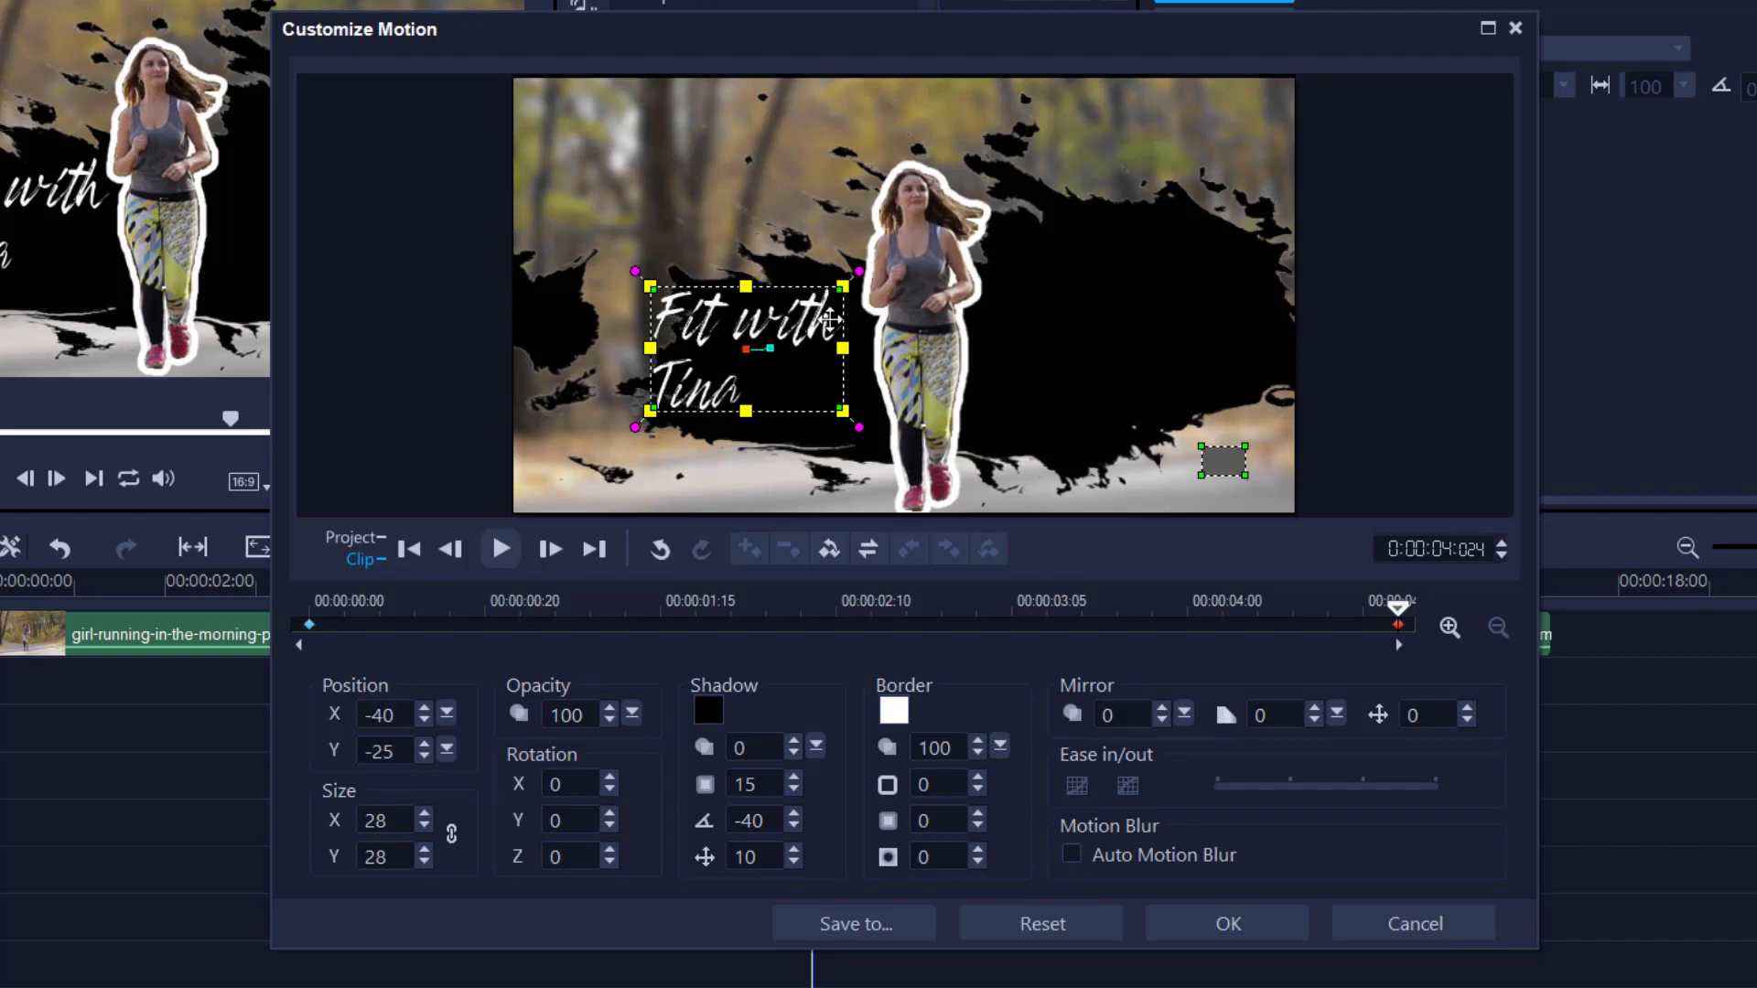
pyautogui.moveTo(786, 348); pyautogui.dragTo(783, 345)
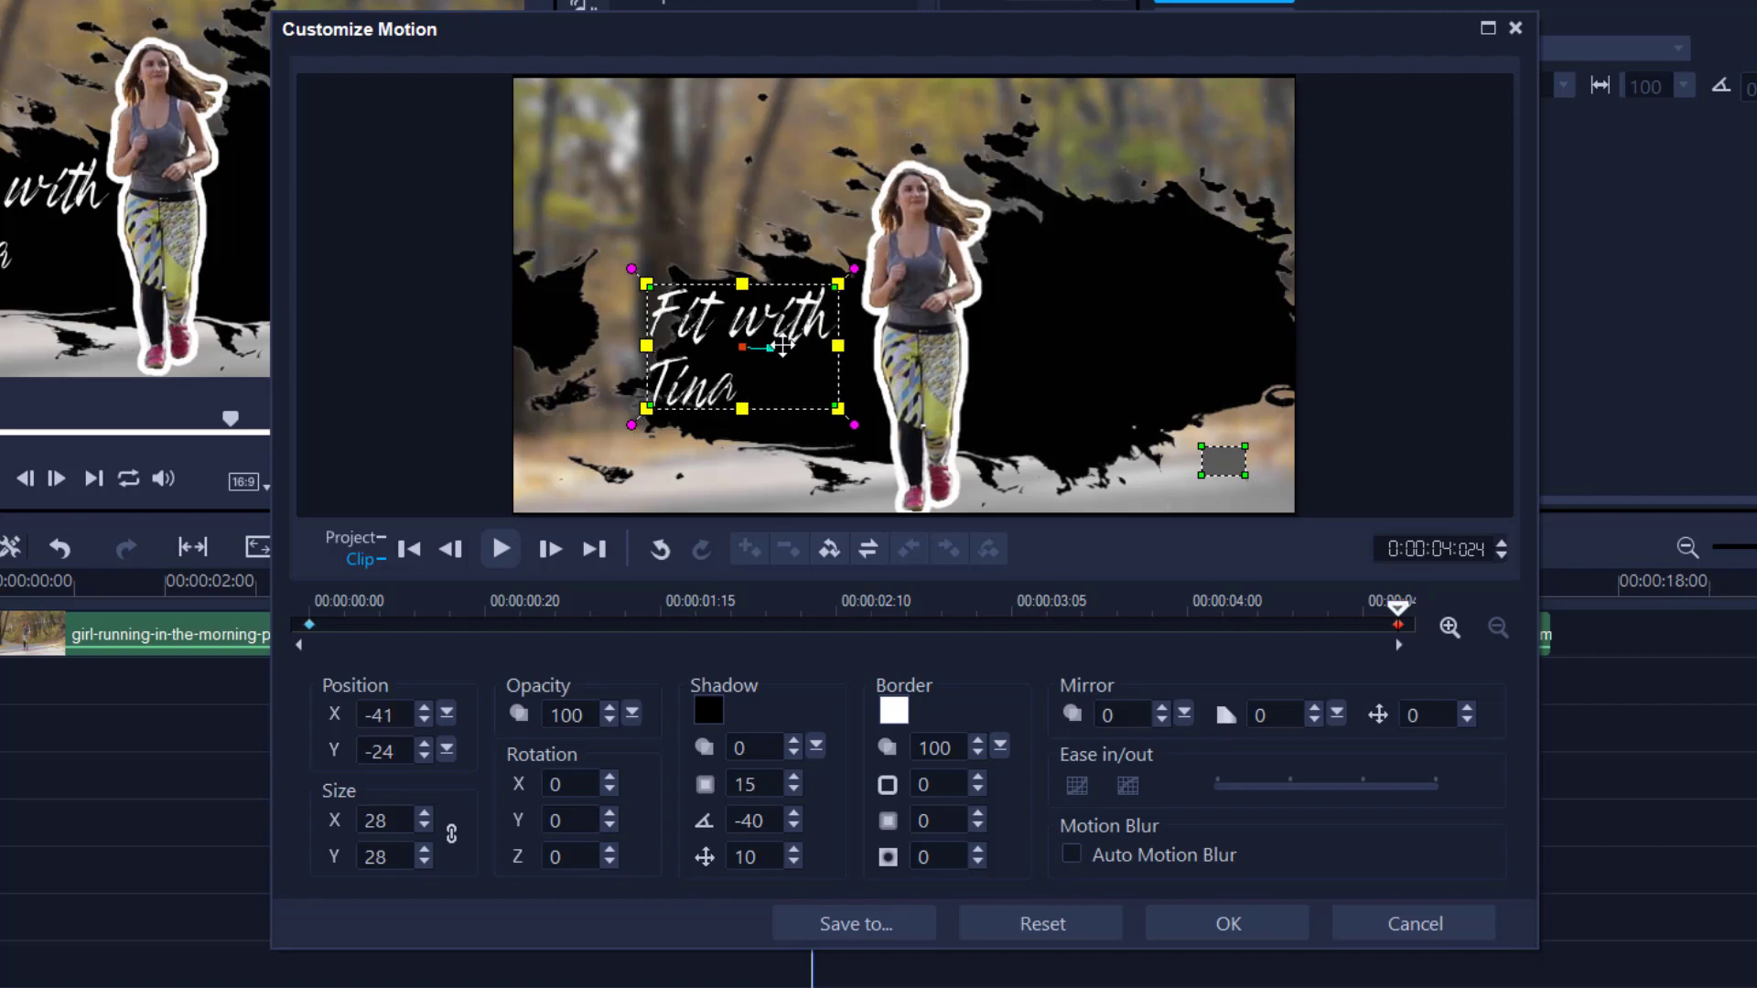
pyautogui.click(1242, 927)
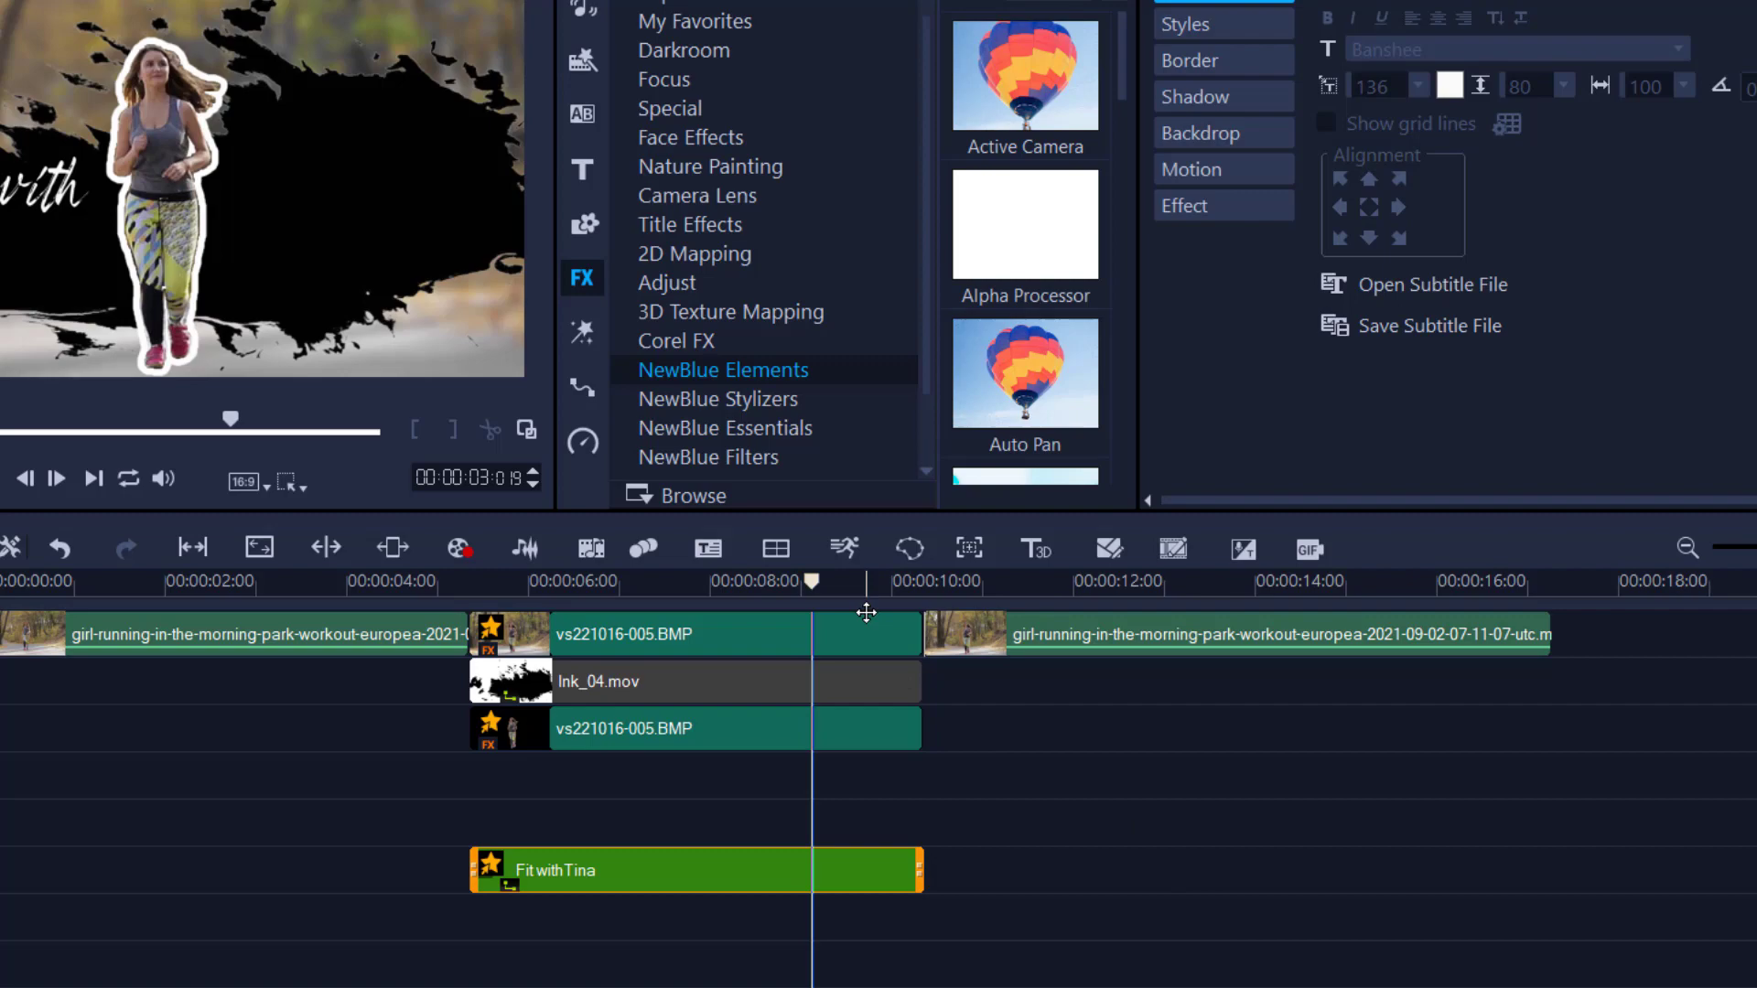
pyautogui.moveTo(812, 580); pyautogui.dragTo(363, 601)
pyautogui.press('space')
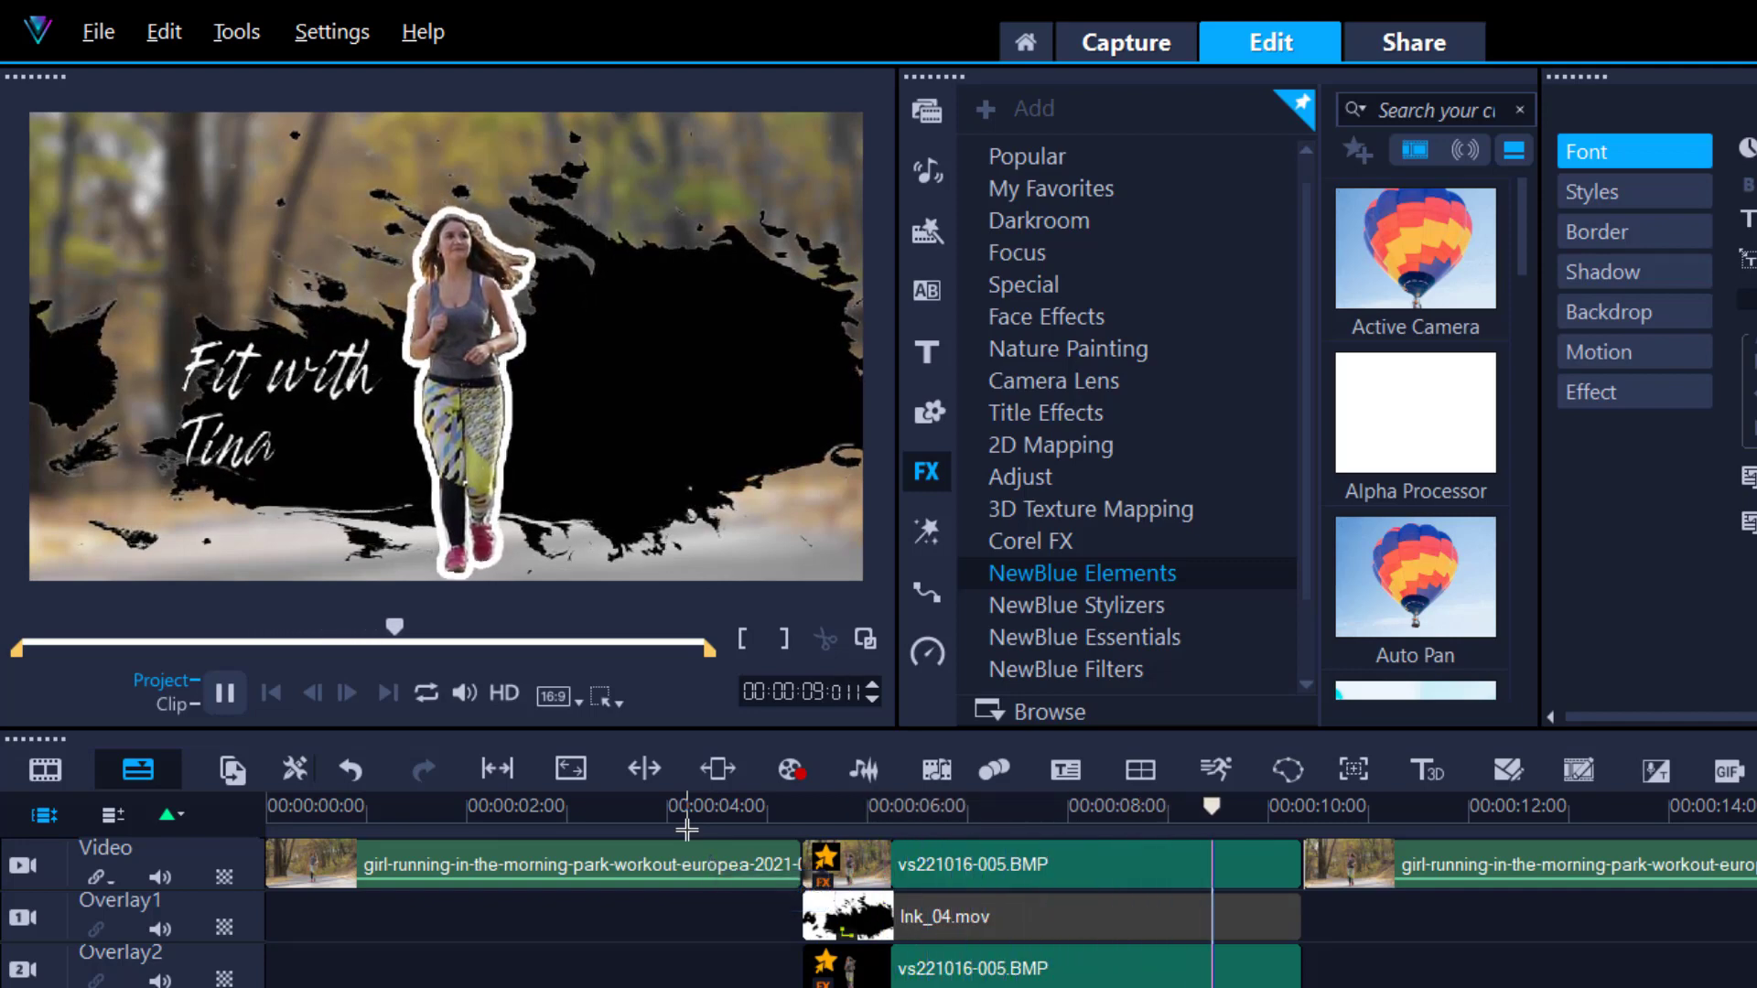
pyautogui.press('space')
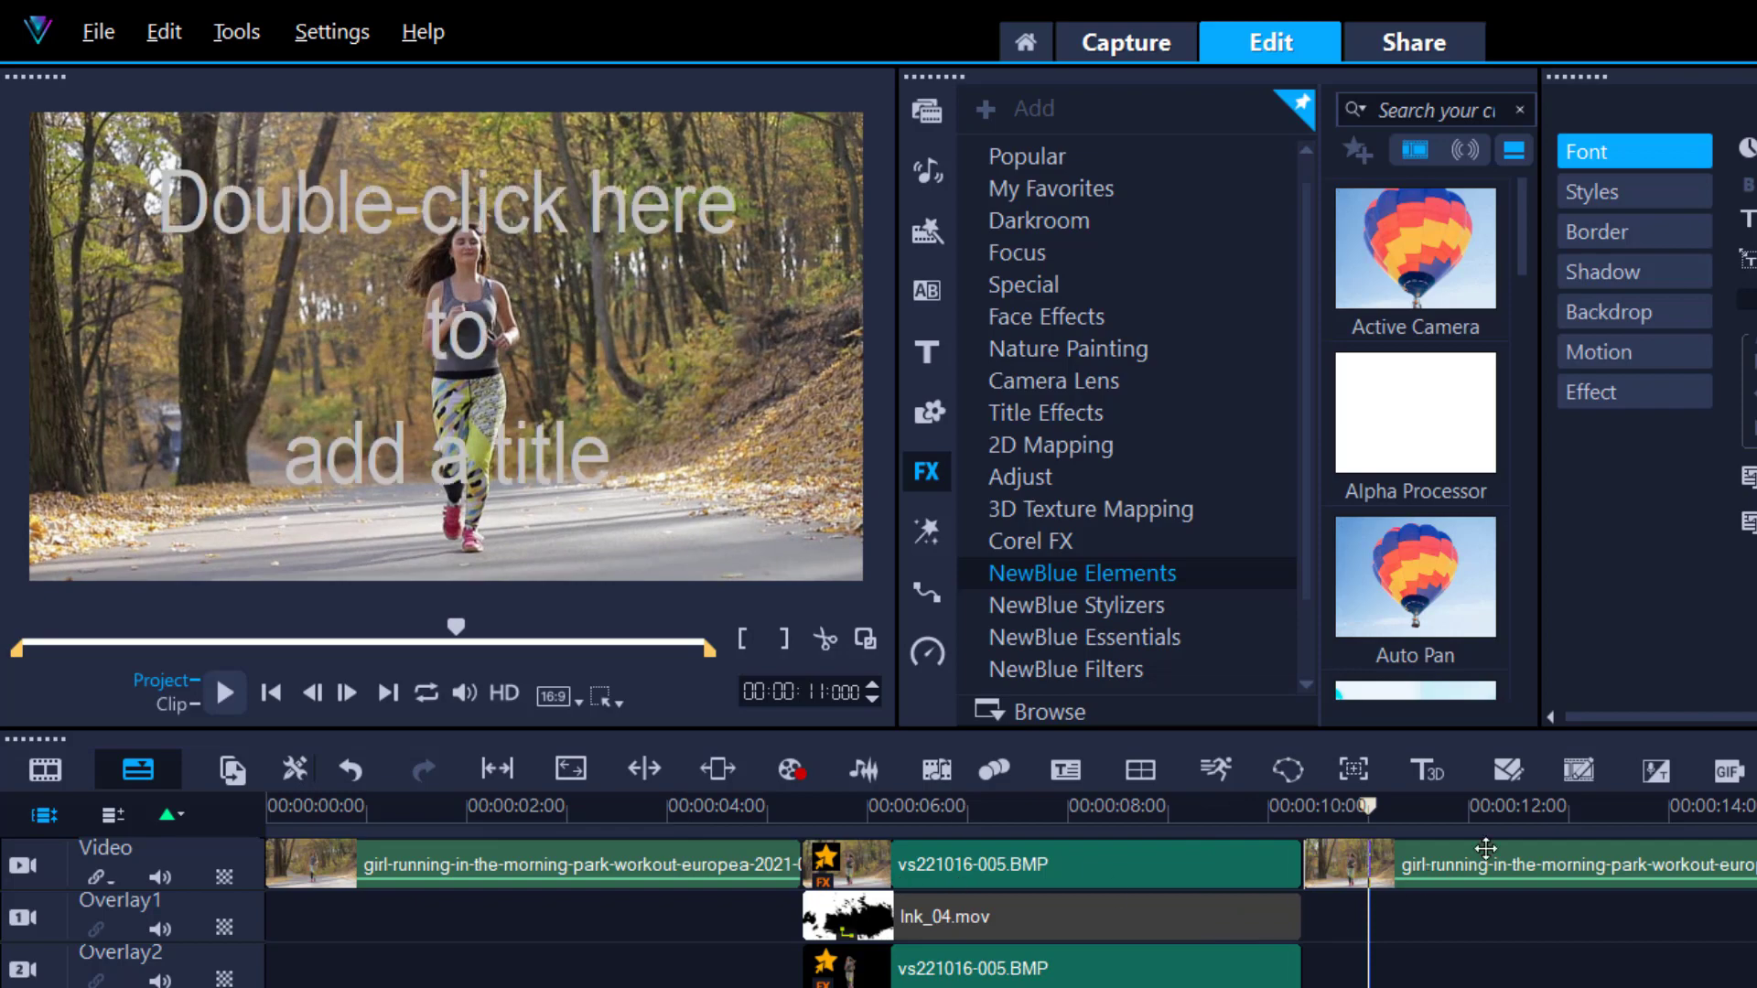
pyautogui.click(1272, 808)
pyautogui.click(1231, 807)
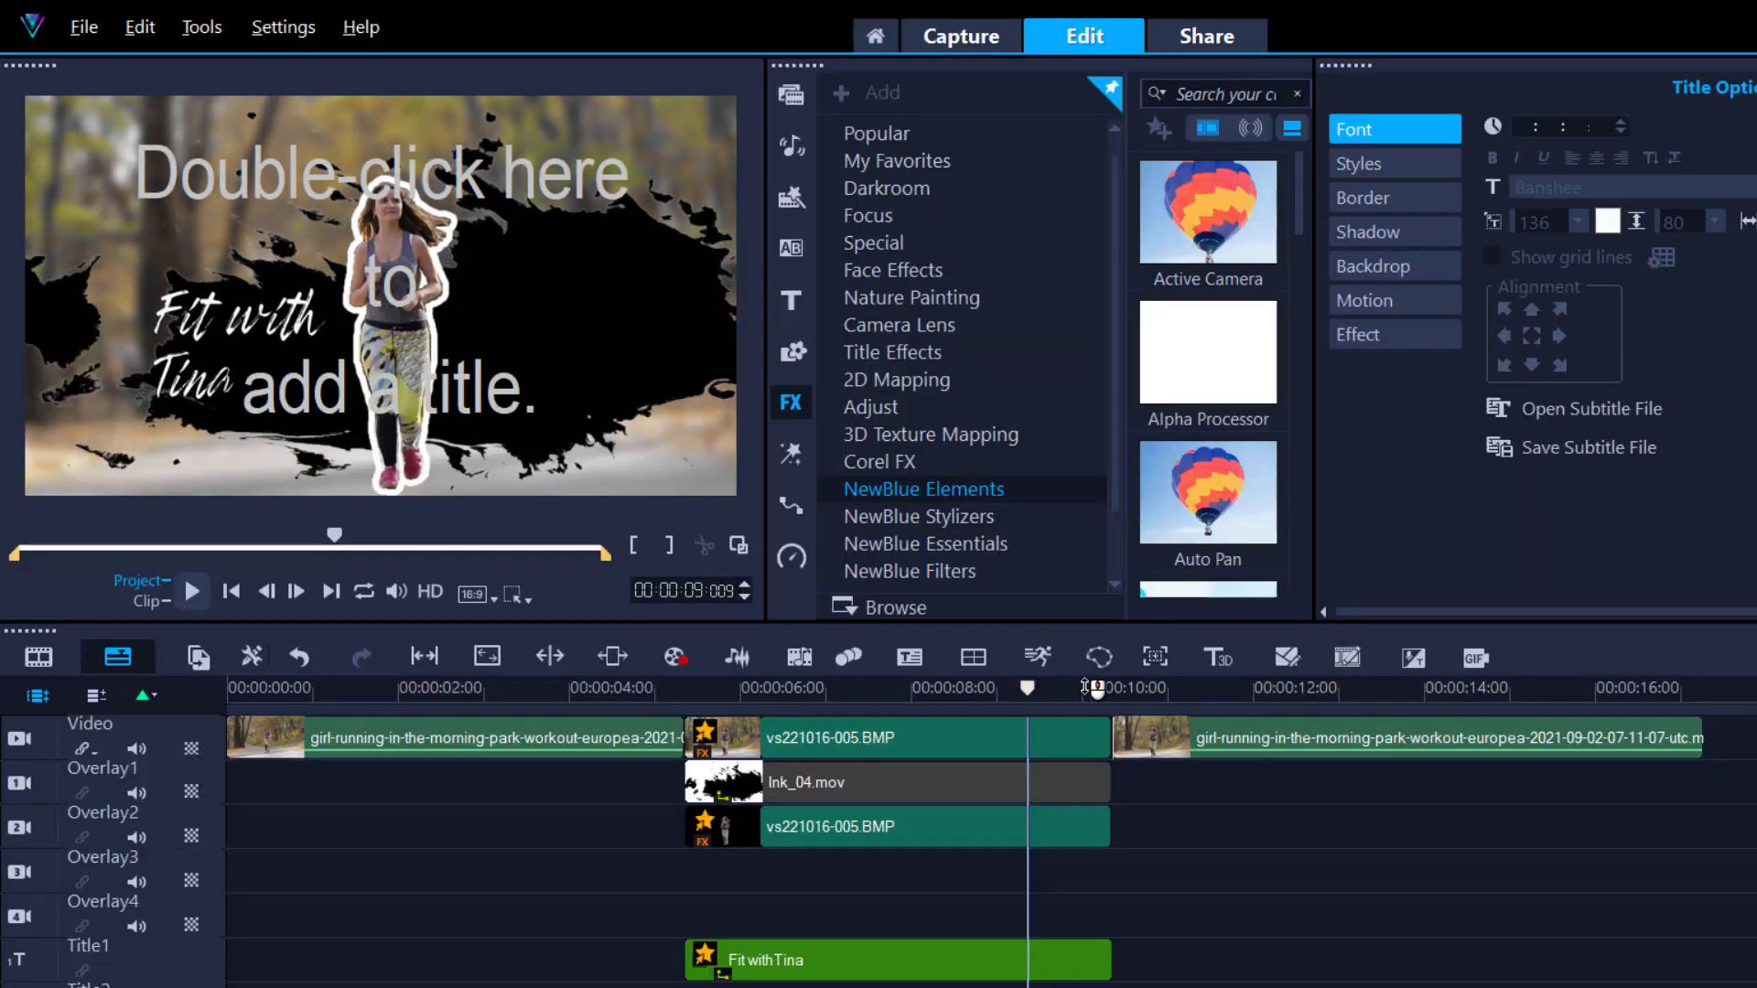
pyautogui.moveTo(1030, 688); pyautogui.dragTo(668, 704)
pyautogui.press('space')
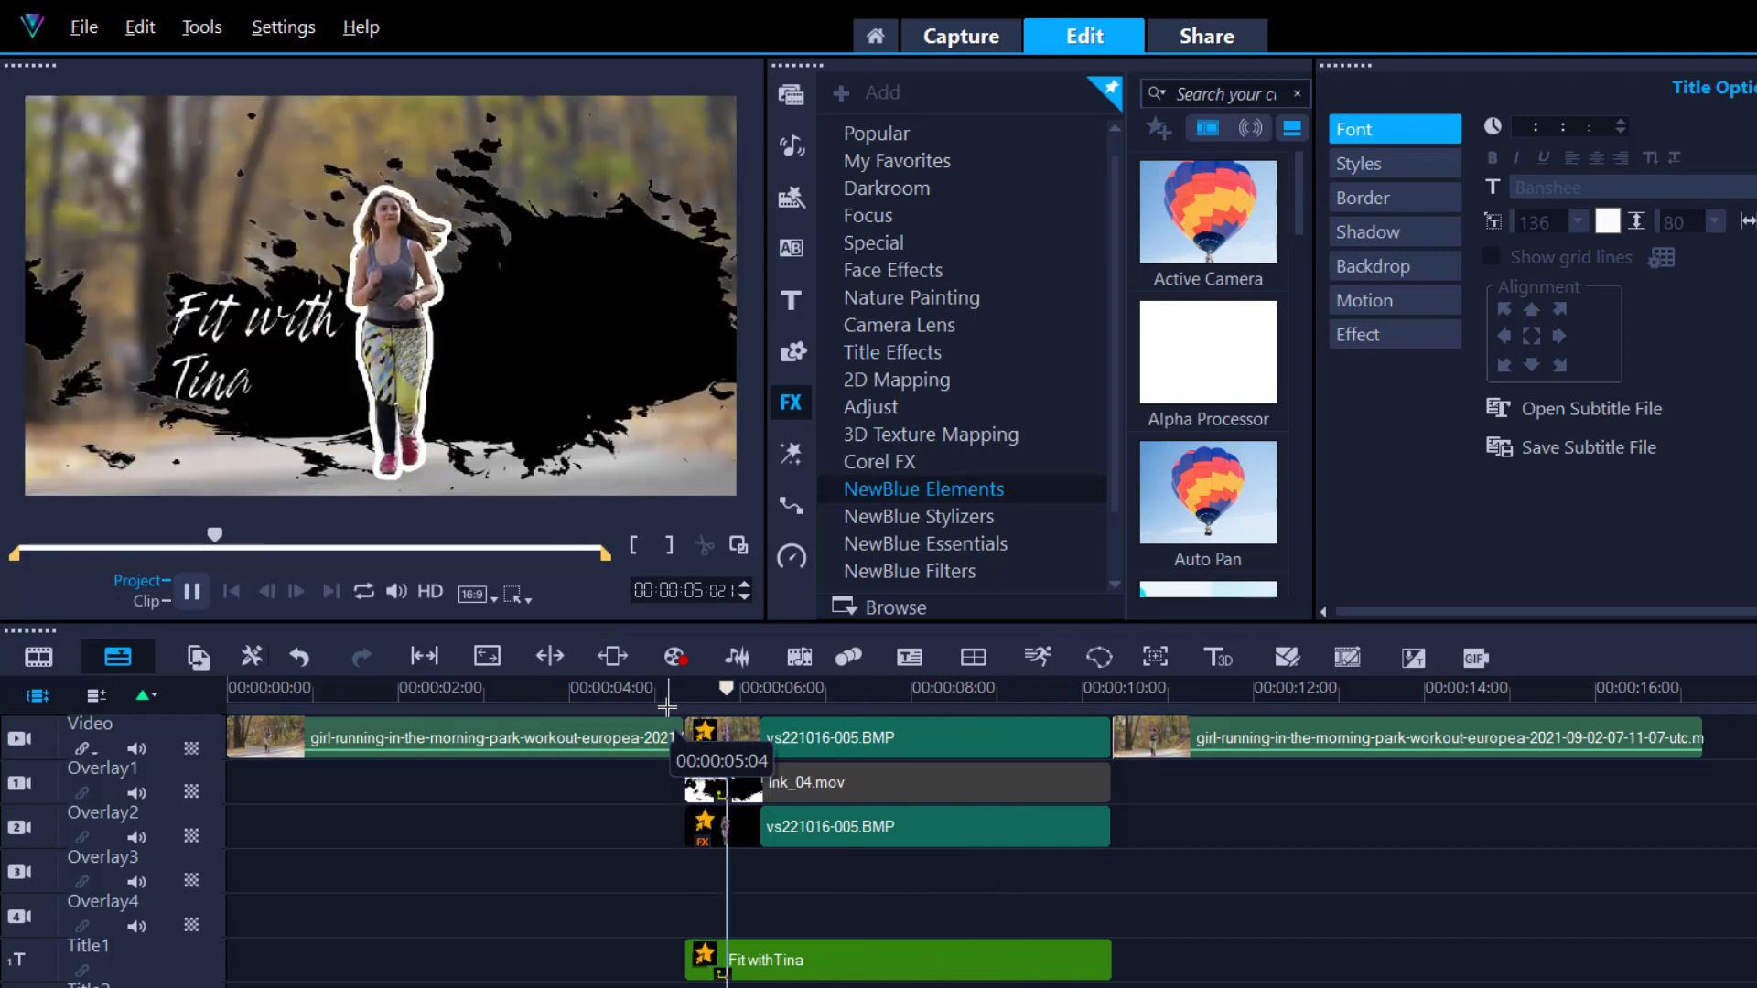
pyautogui.press('space')
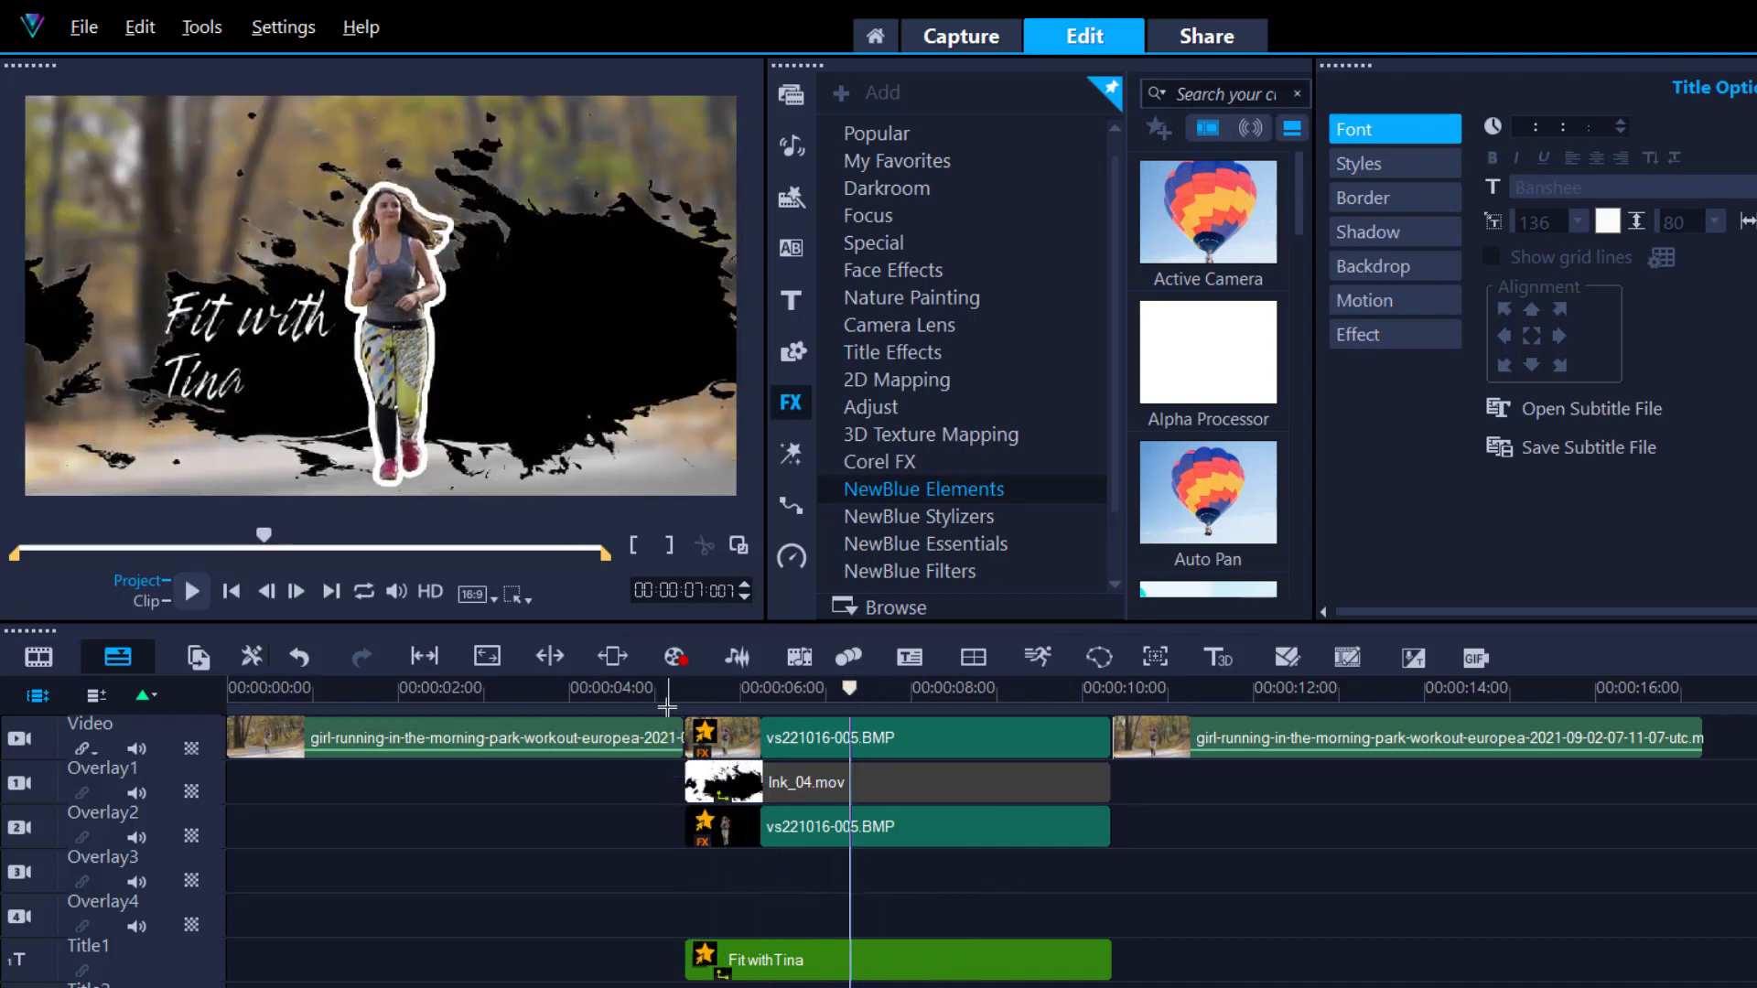